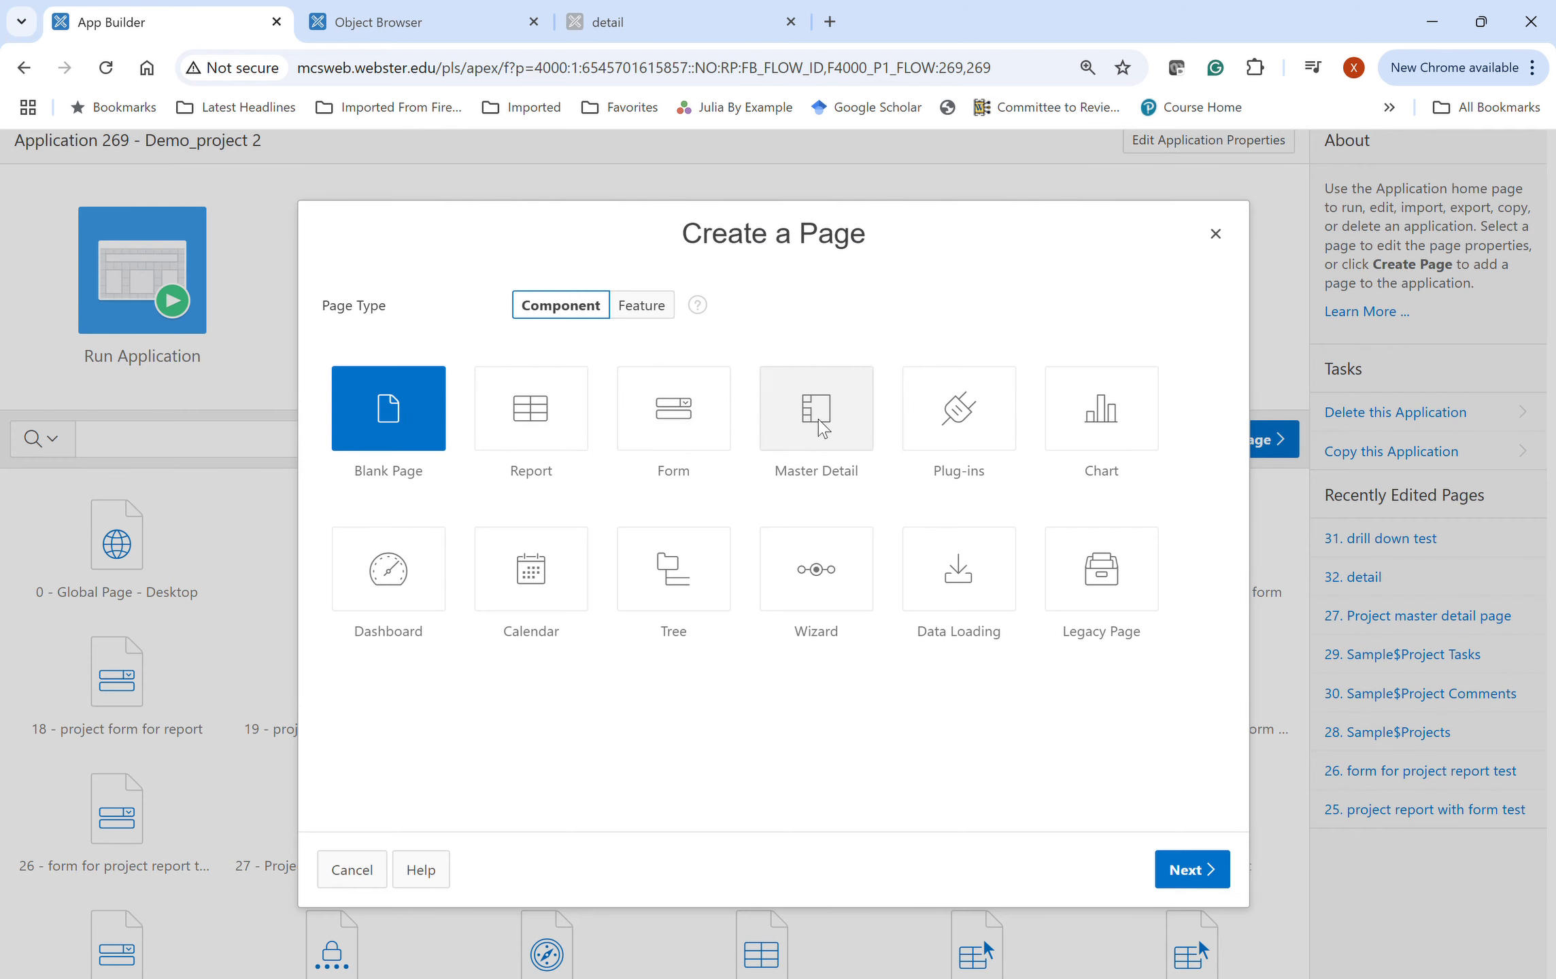
# - Start a Drill Down Master Detail page, reaching page attributes for master page 33 and detail page 34
pyautogui.click(822, 427)
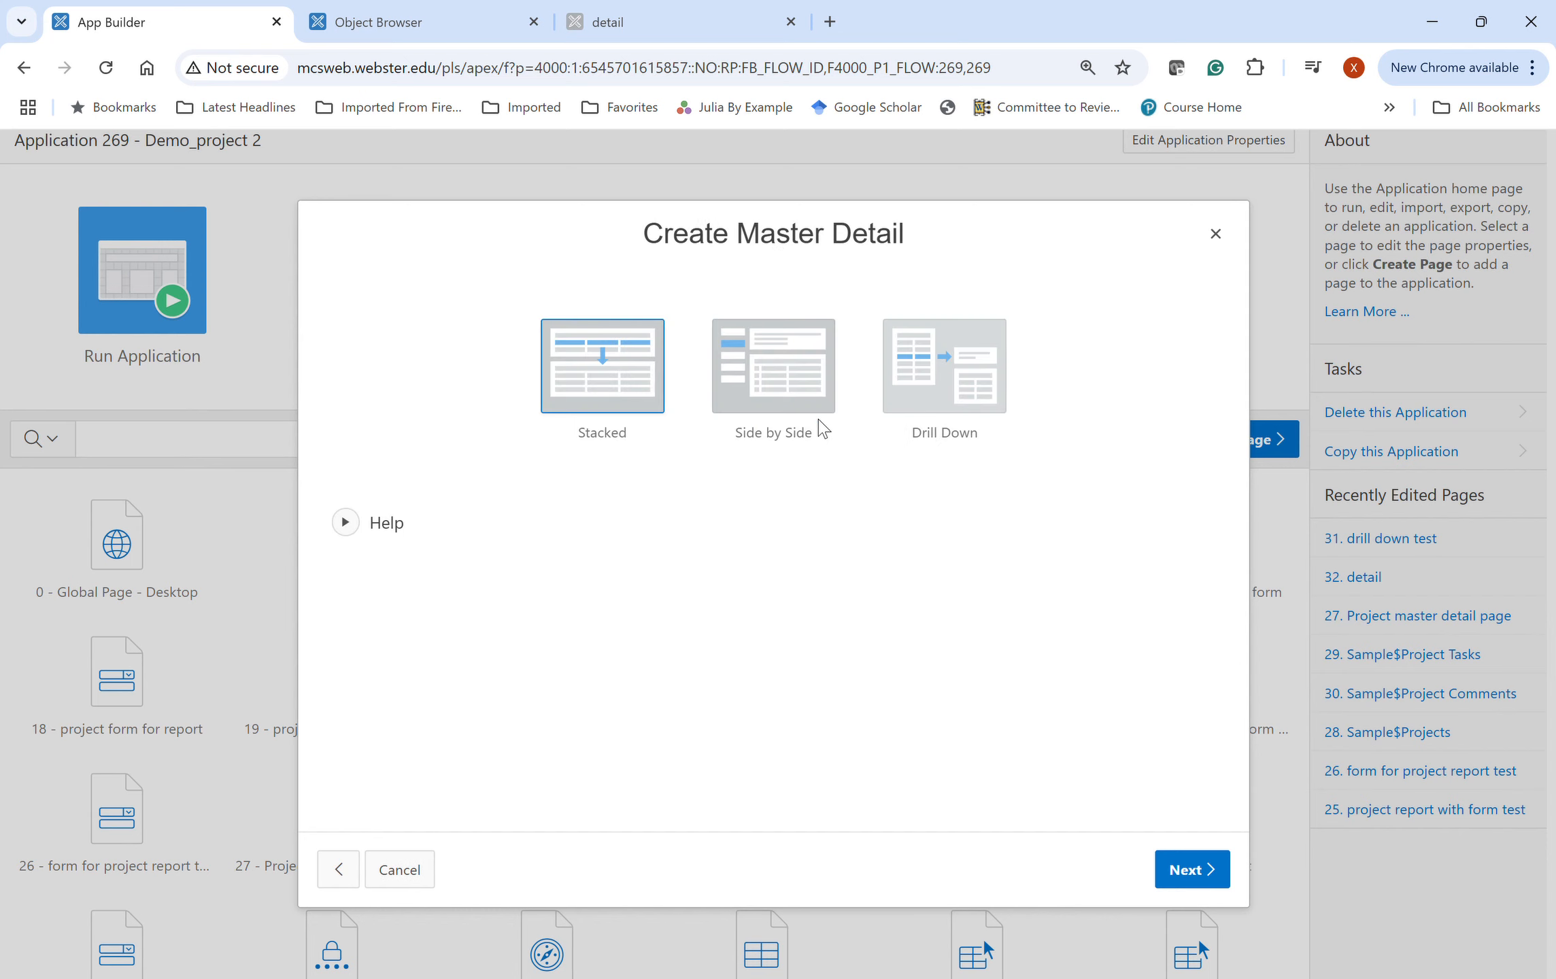
pyautogui.click(943, 389)
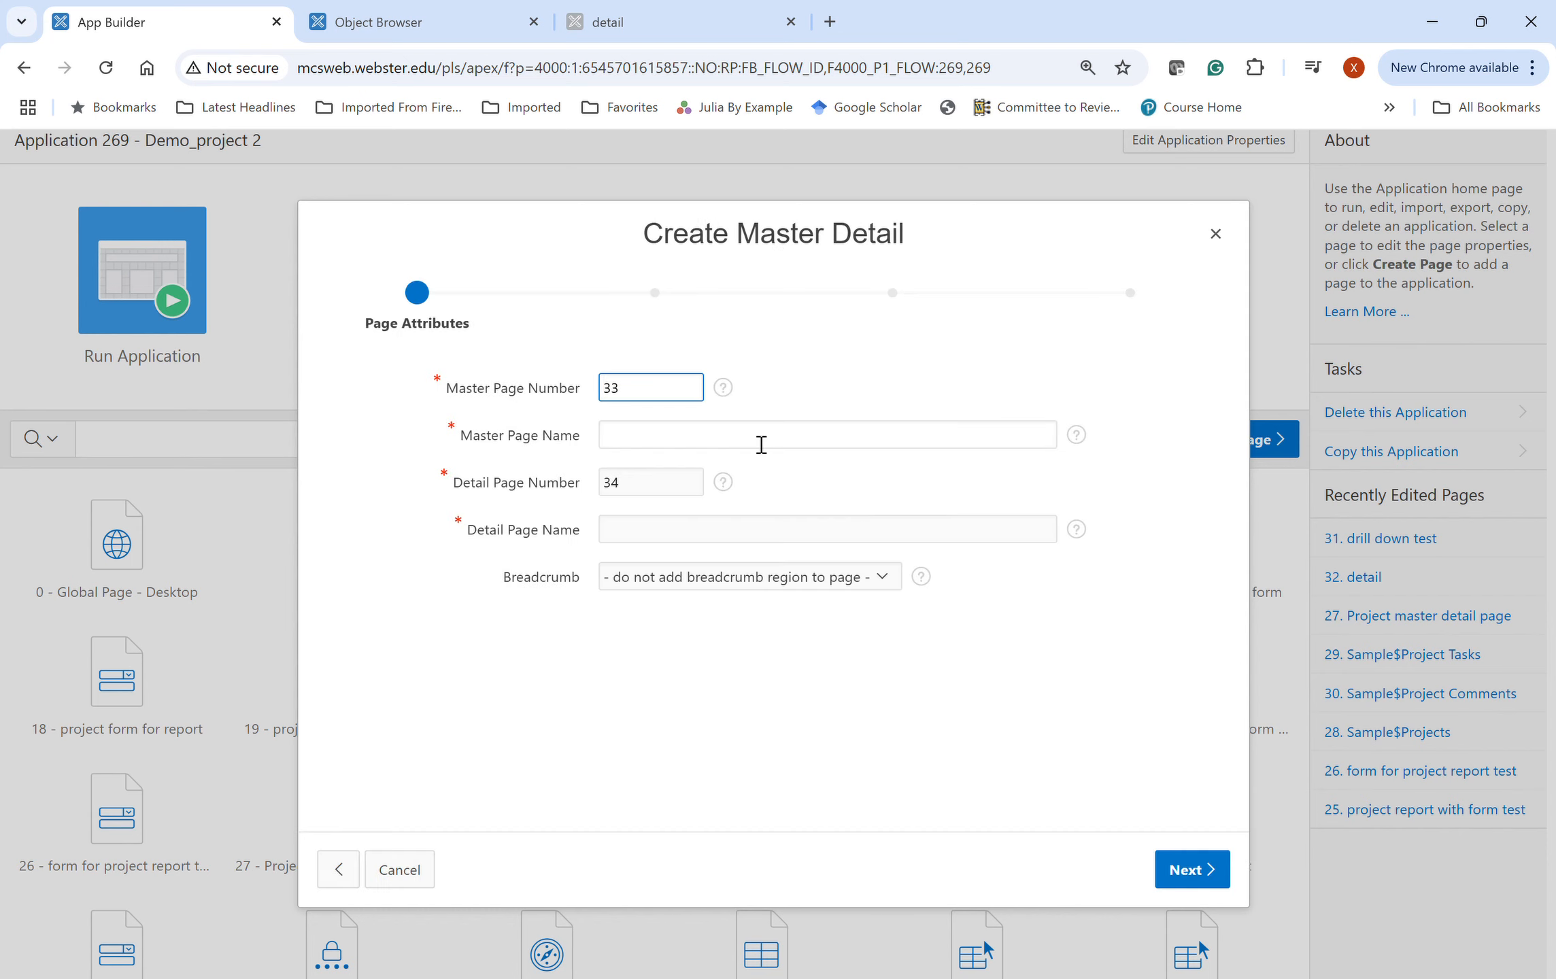
pyautogui.click(645, 437)
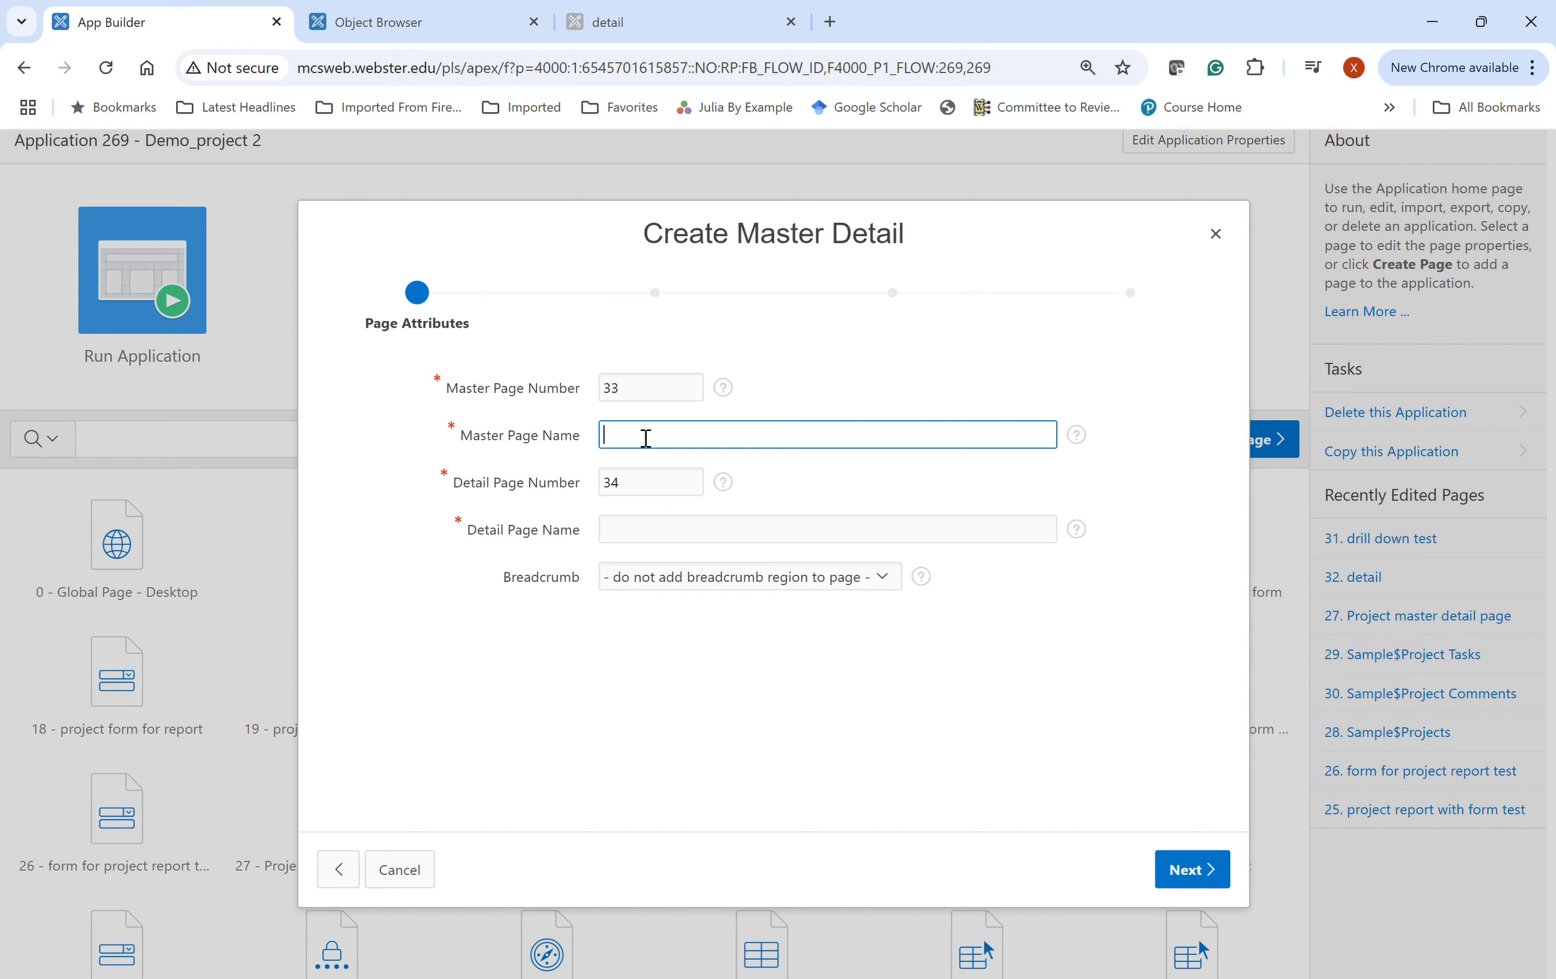
# - Name the pages 'Project data master page' and 'tasks for each', adding a Breadcrumb under Home
pyautogui.write('data master [age')
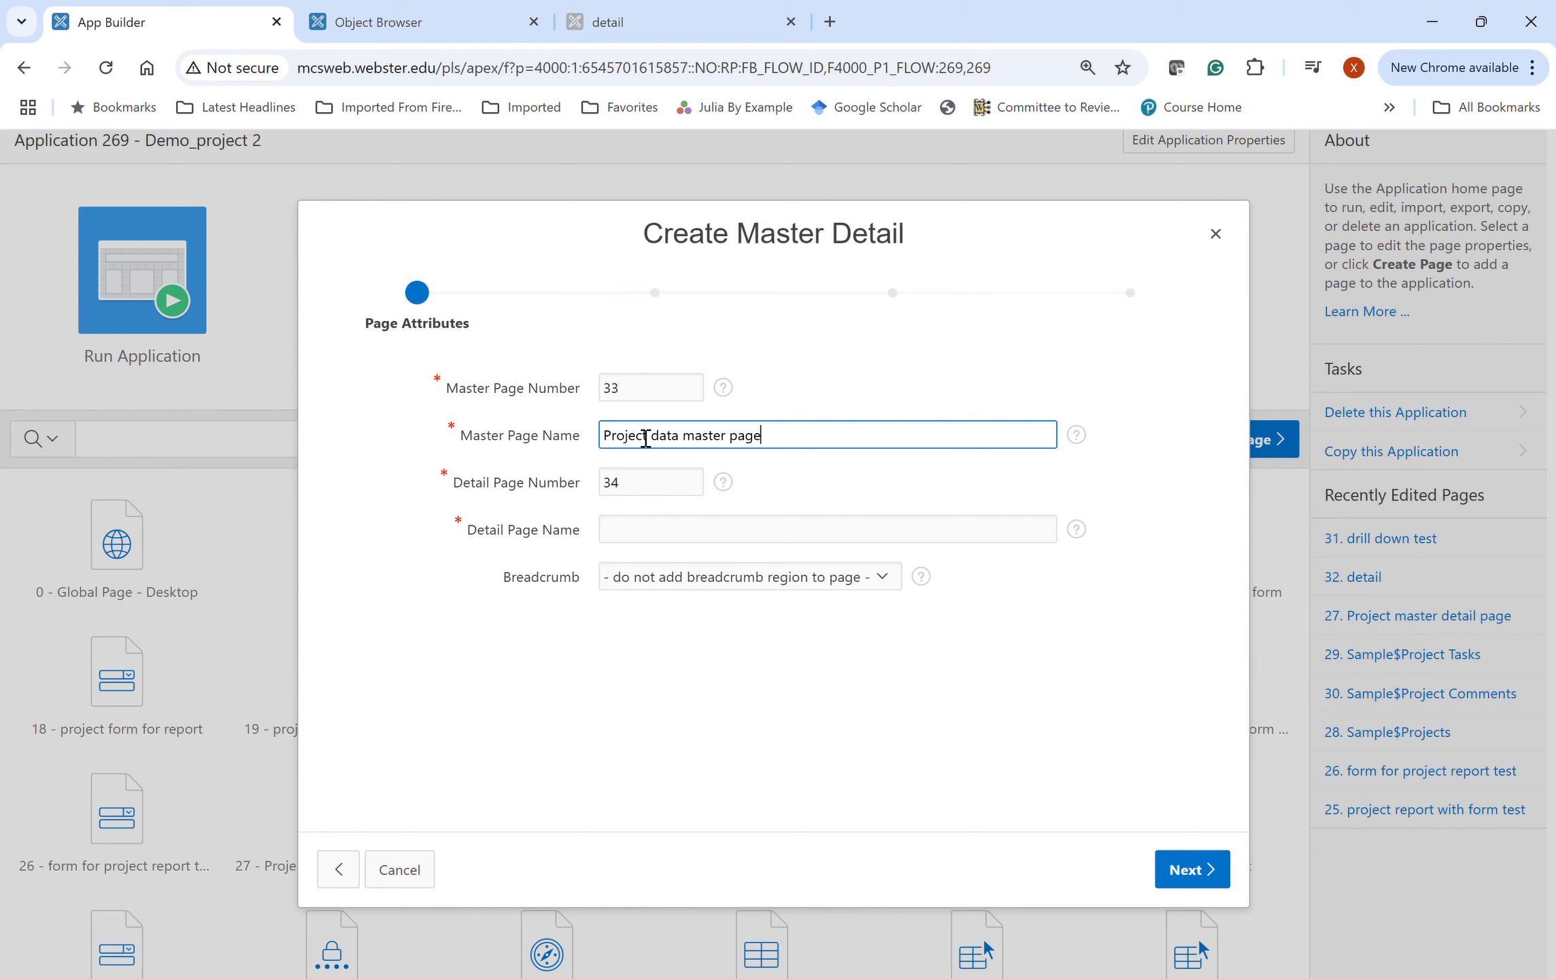
pyautogui.click(679, 544)
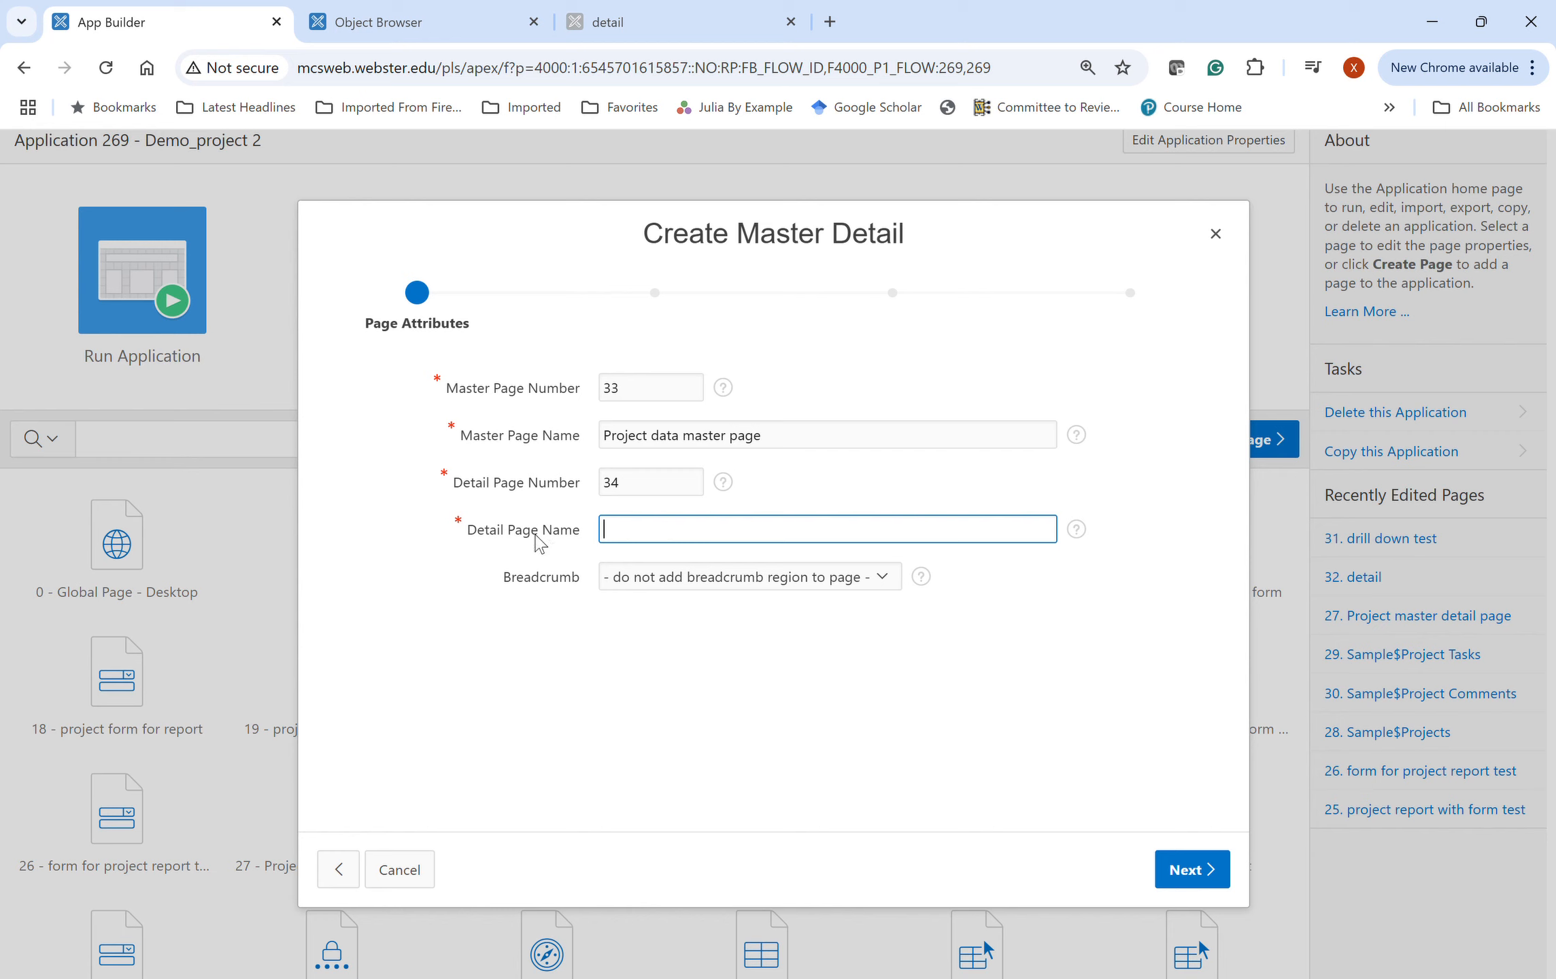
pyautogui.write('tasks for each')
pyautogui.press('Tab')
pyautogui.press('Down')
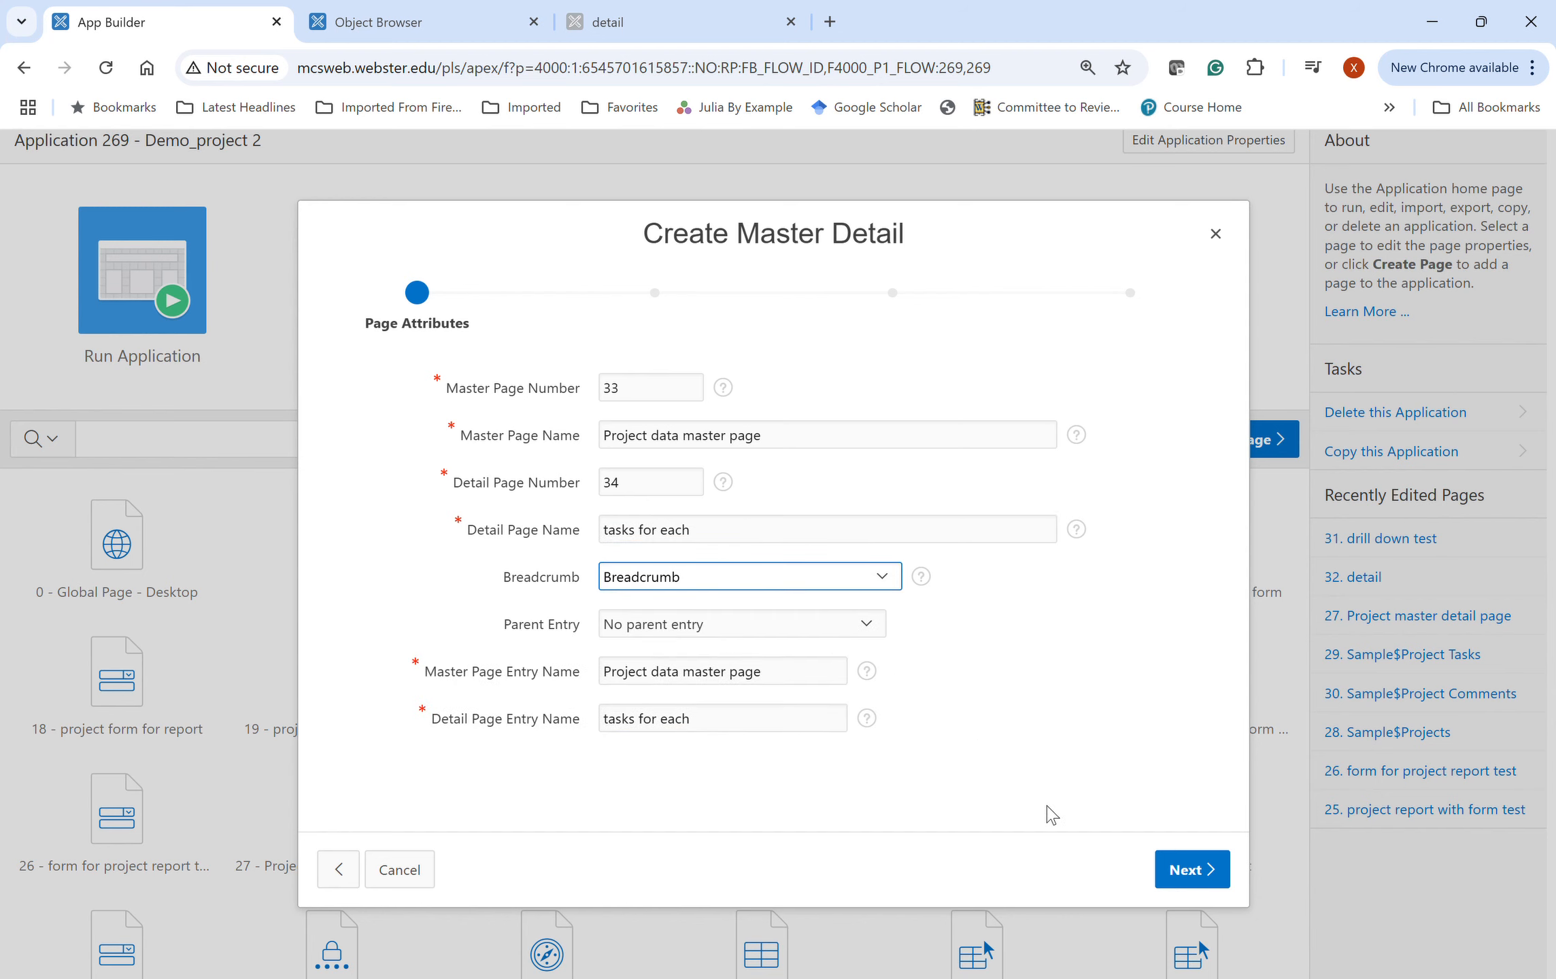
pyautogui.press('Tab')
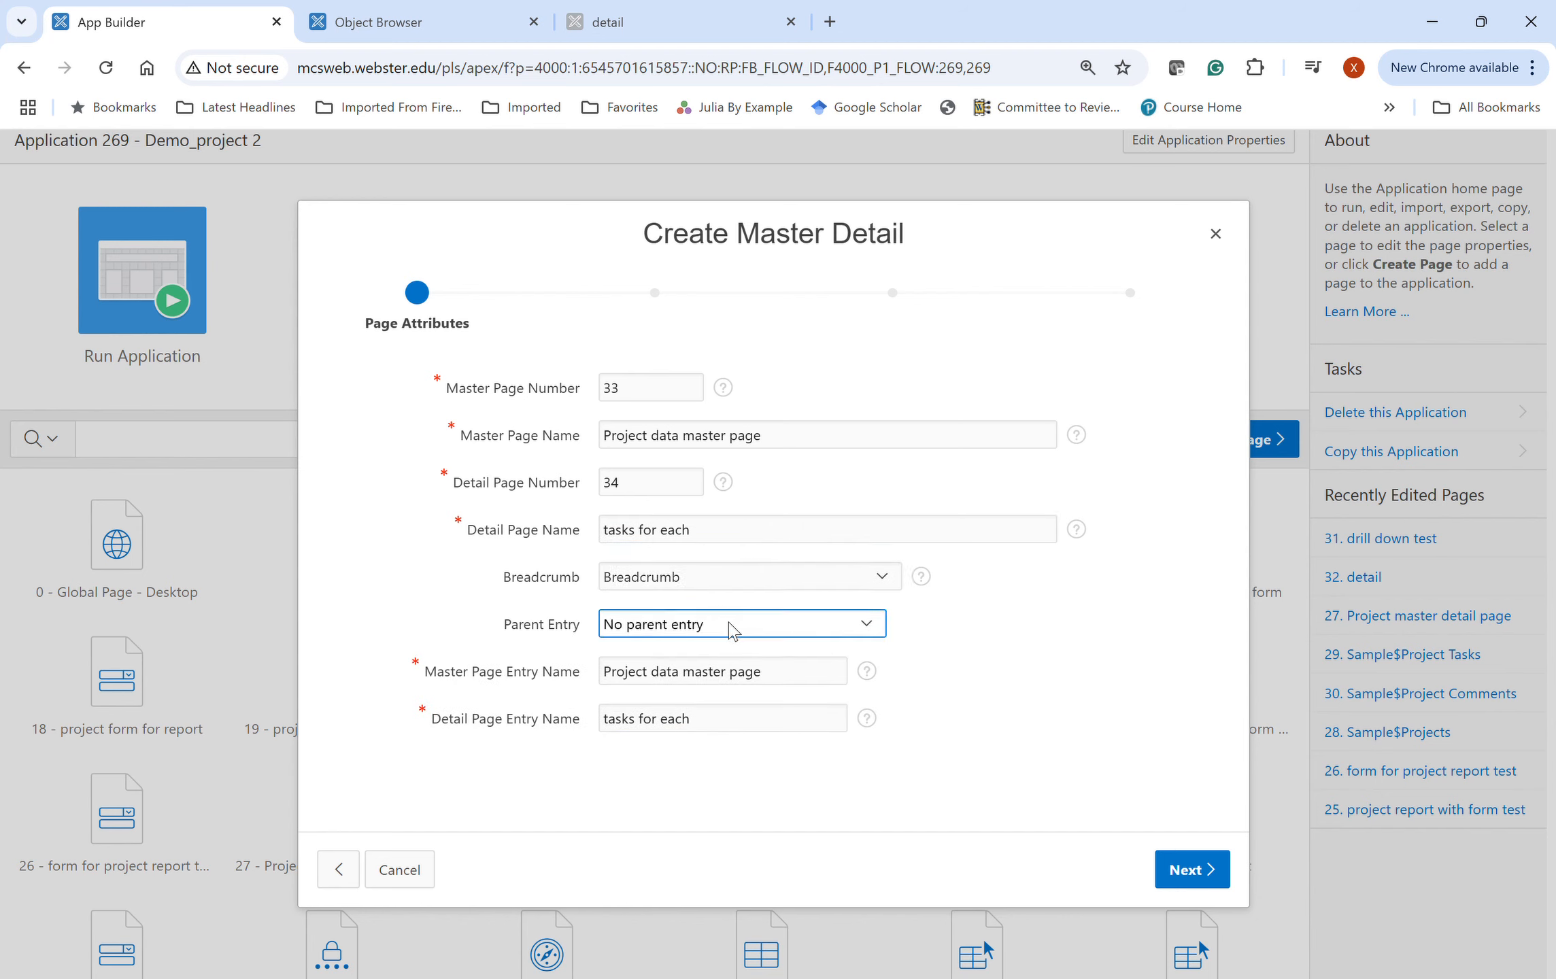
pyautogui.press('Down')
# - Give the pages a new navigation menu entry
pyautogui.click(1212, 877)
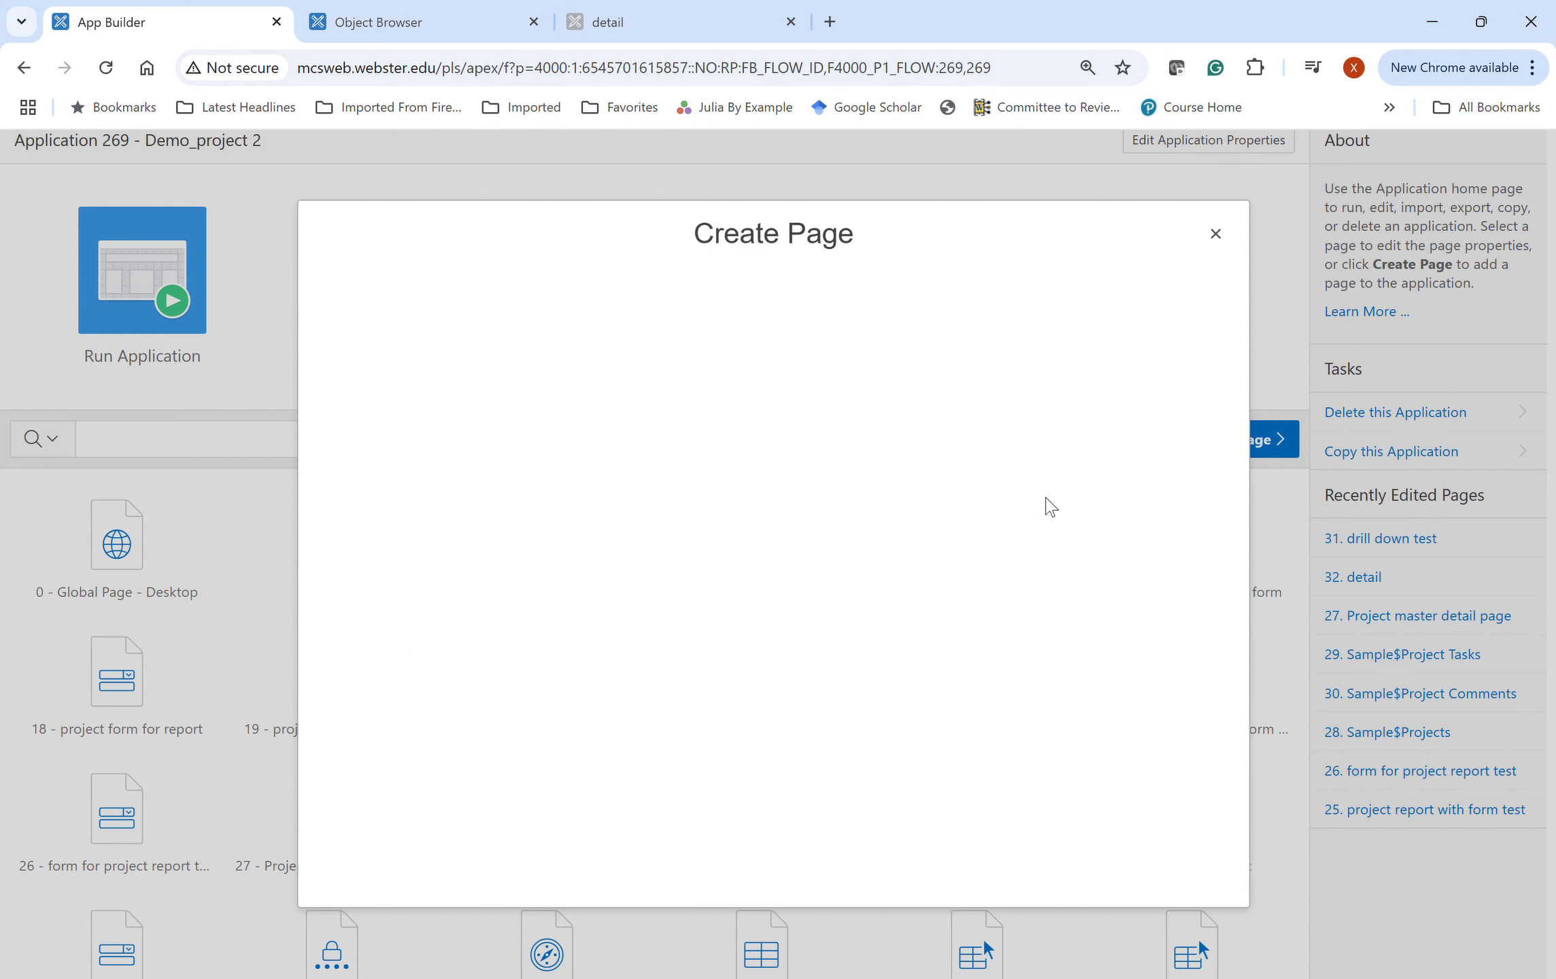
pyautogui.click(632, 406)
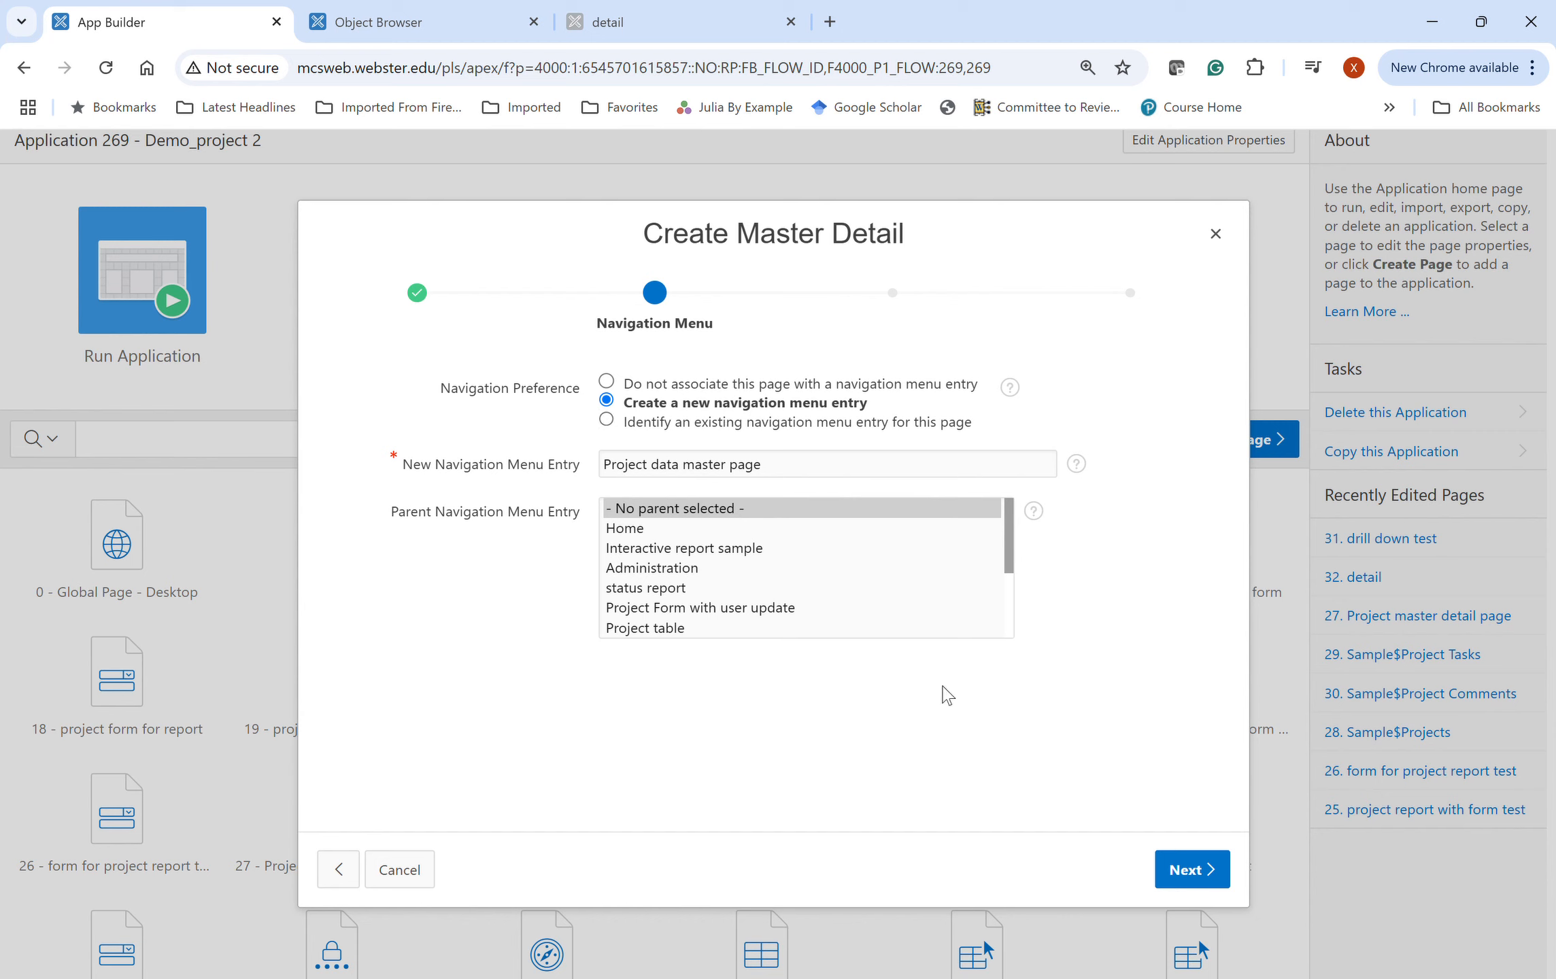
pyautogui.click(1197, 871)
# - Use SAMPLE$PROJECTS as the master table, keyed on ID, with form navigation ordered by NAME
pyautogui.click(854, 439)
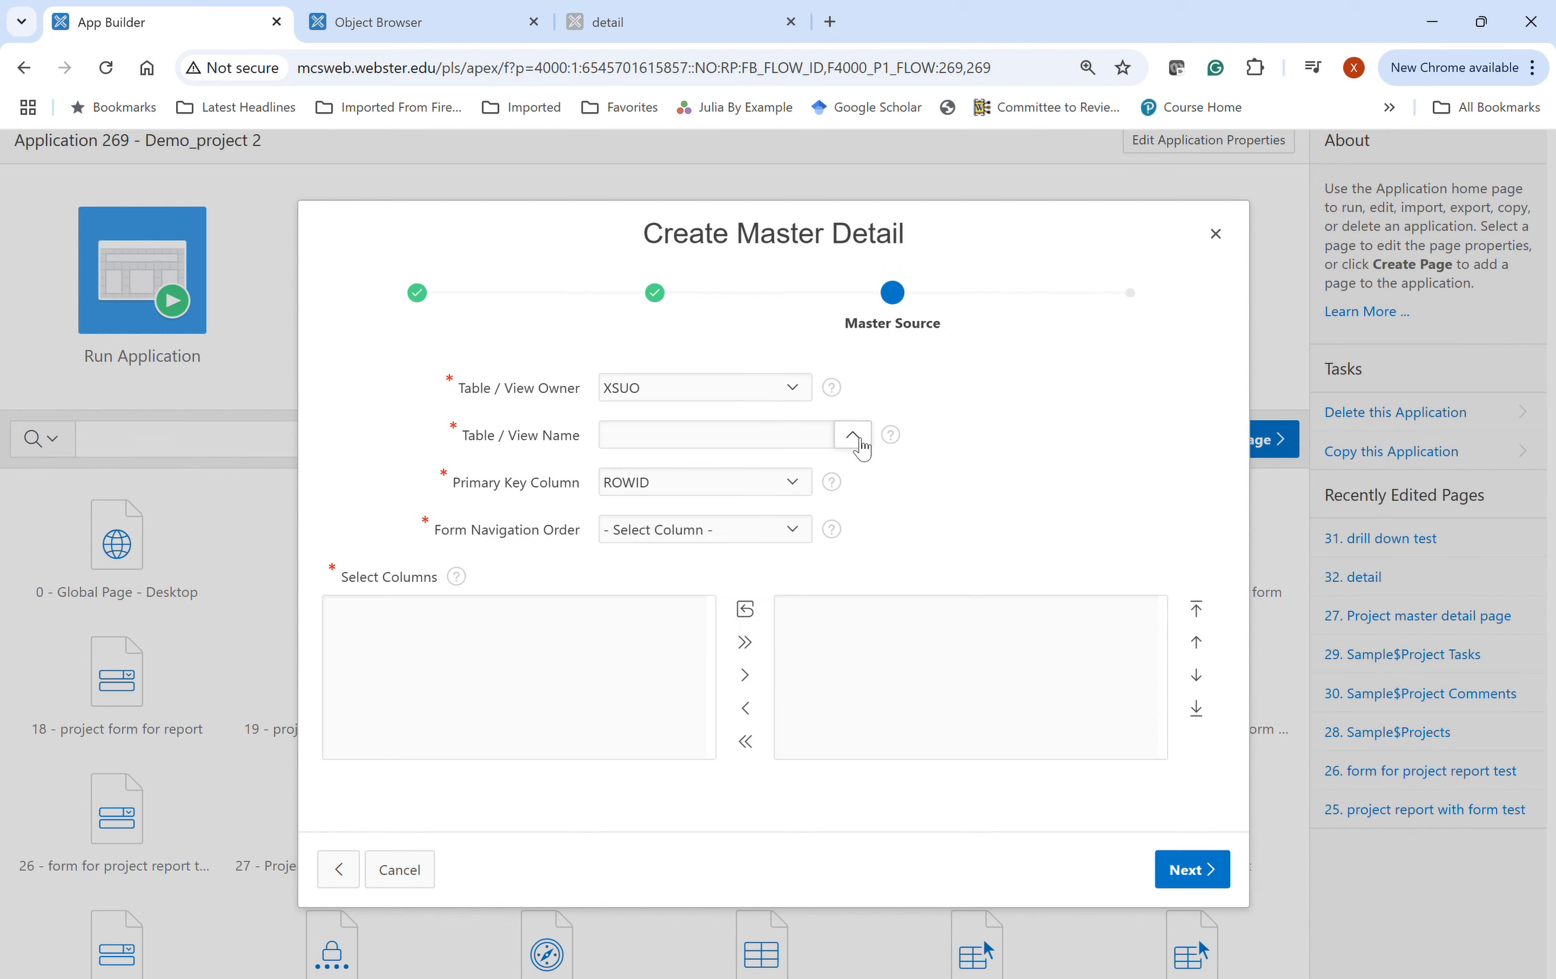
pyautogui.click(866, 447)
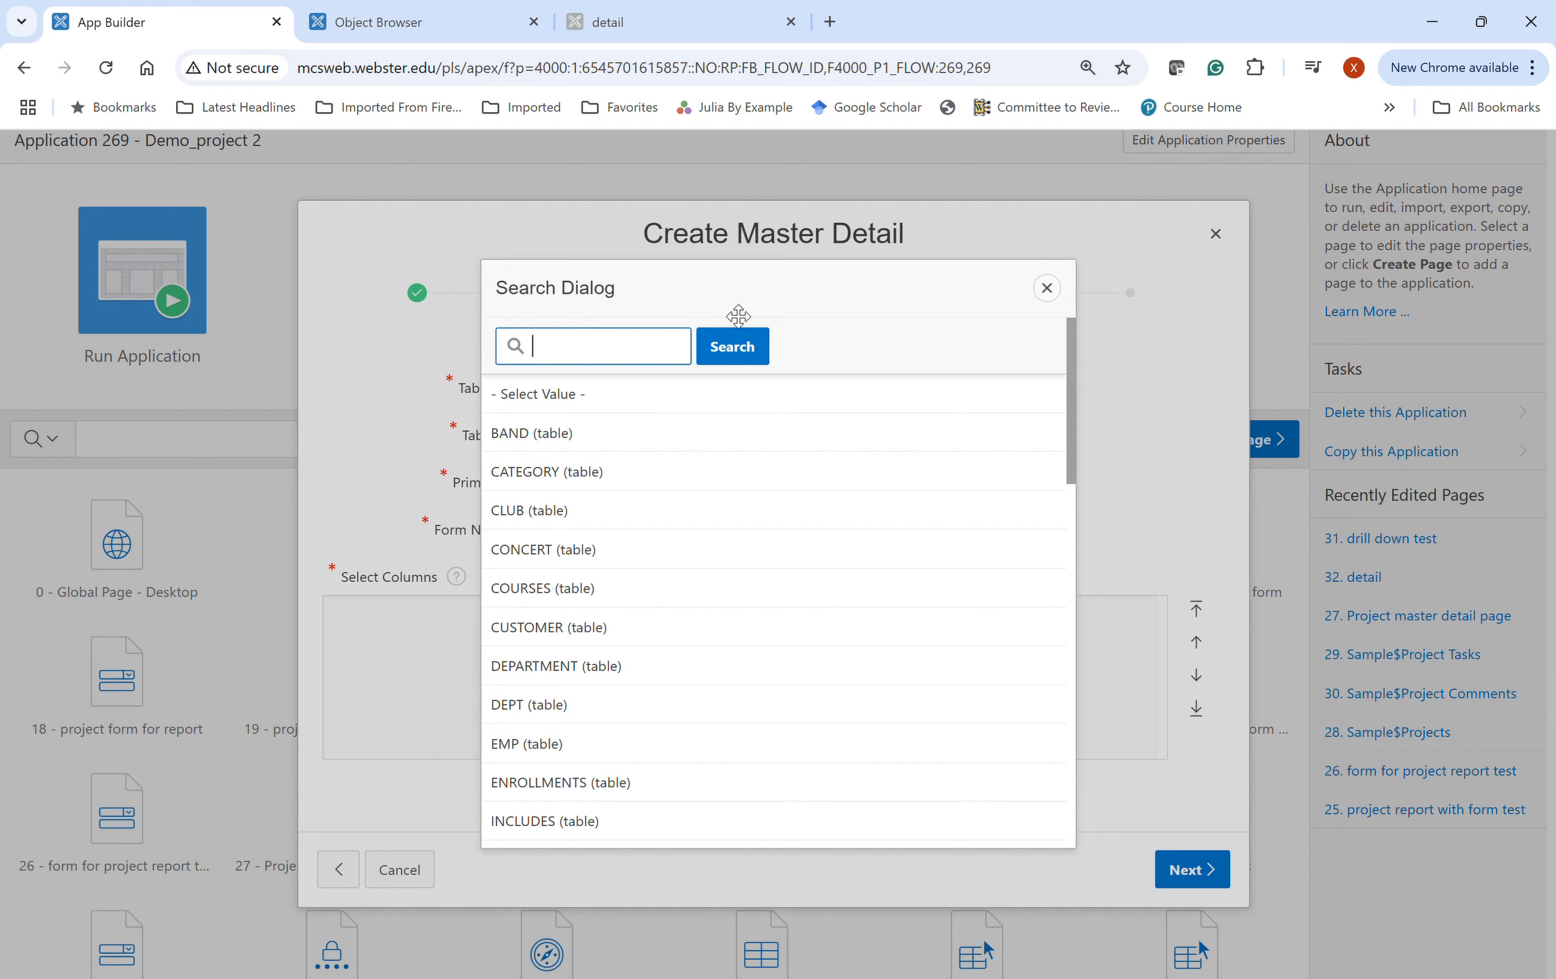
pyautogui.scroll(-10, 677, 629)
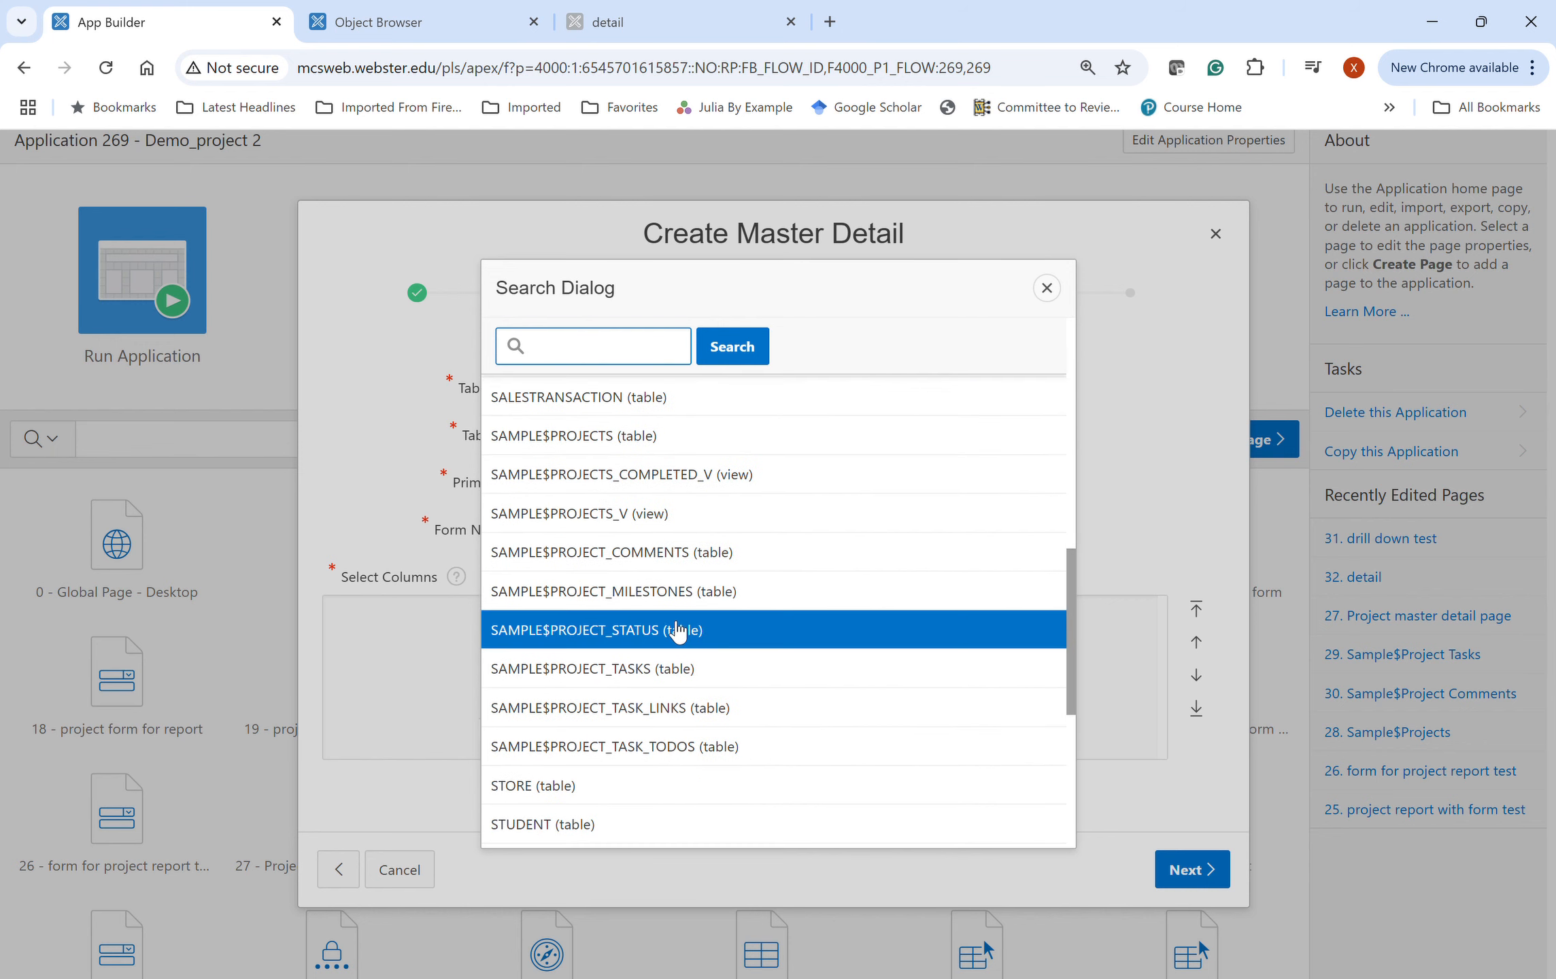
pyautogui.click(664, 437)
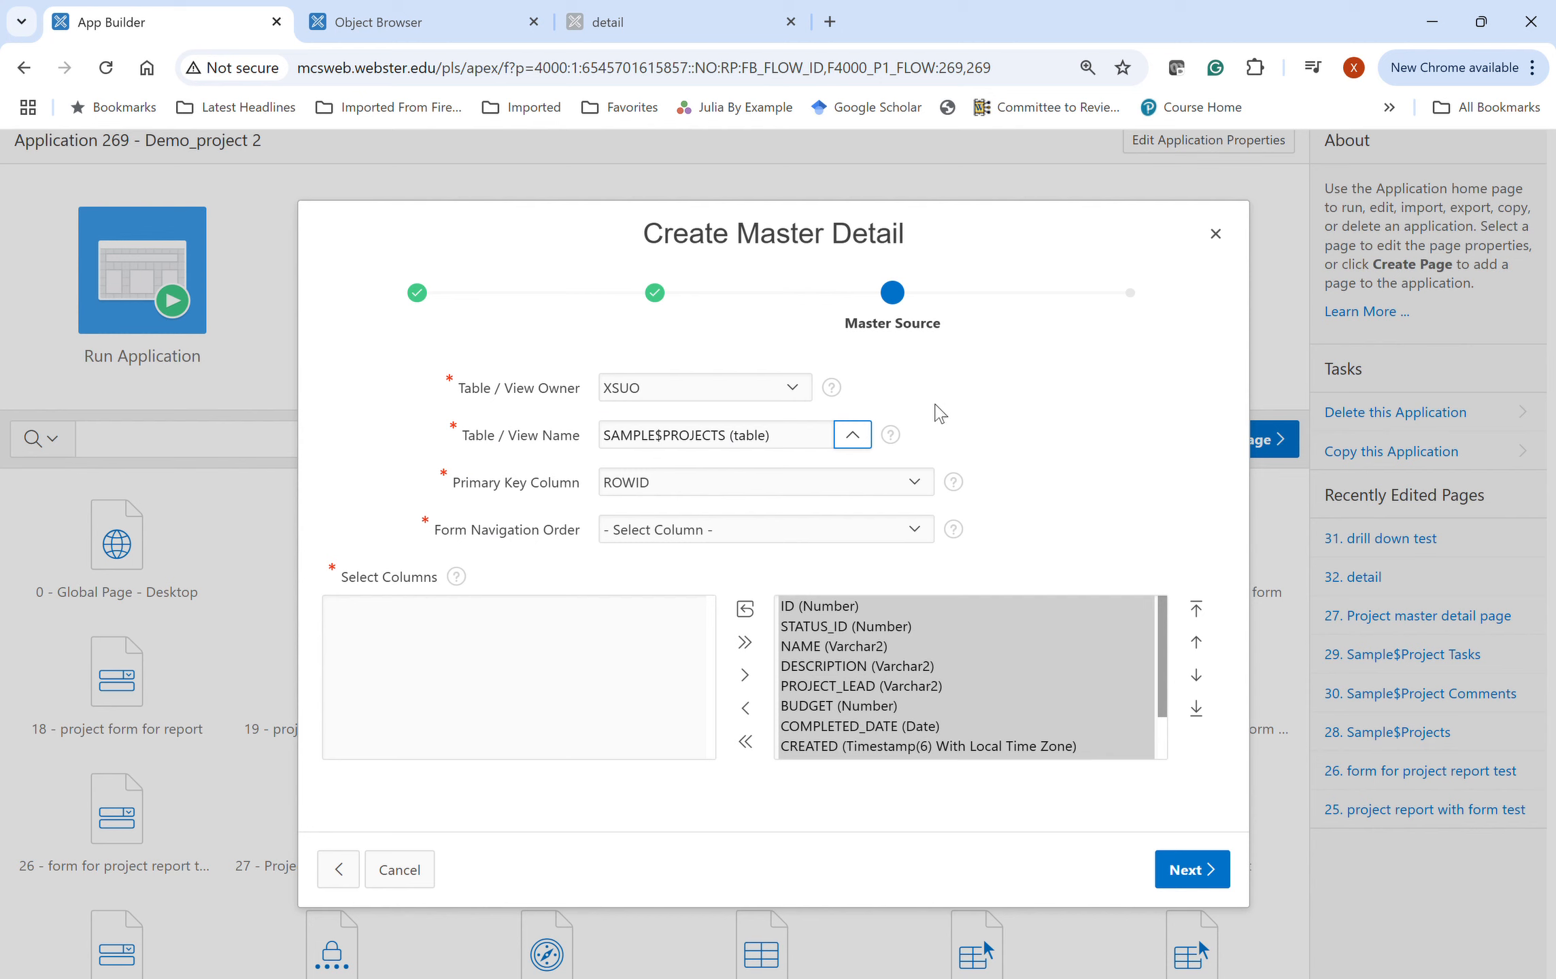
pyautogui.click(637, 491)
pyautogui.click(642, 540)
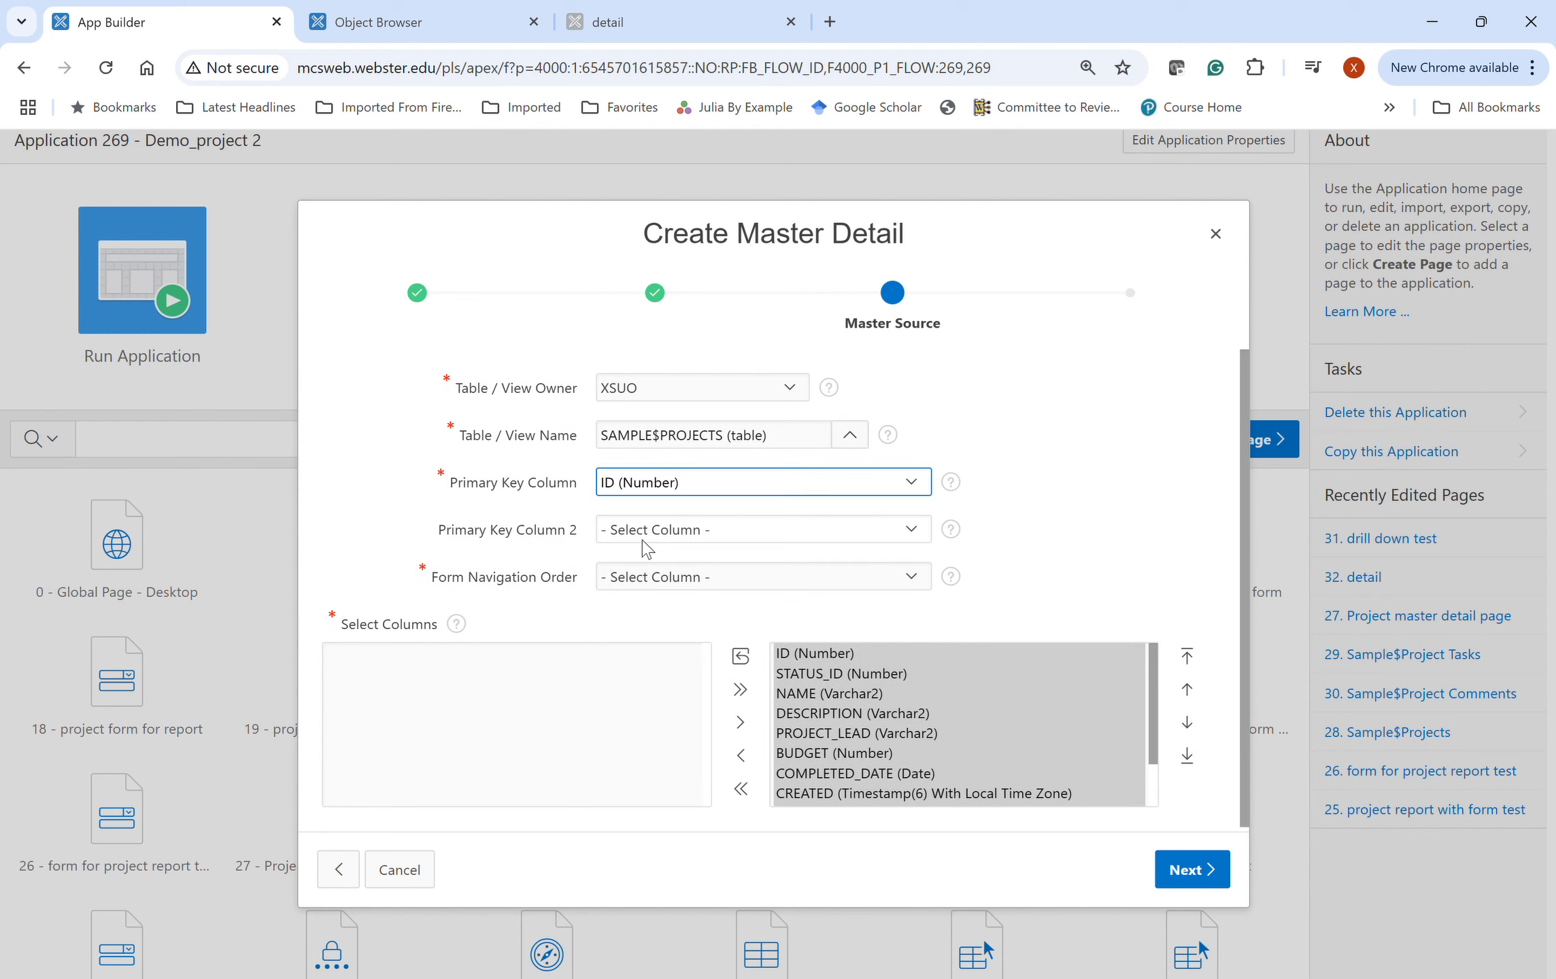
pyautogui.click(707, 583)
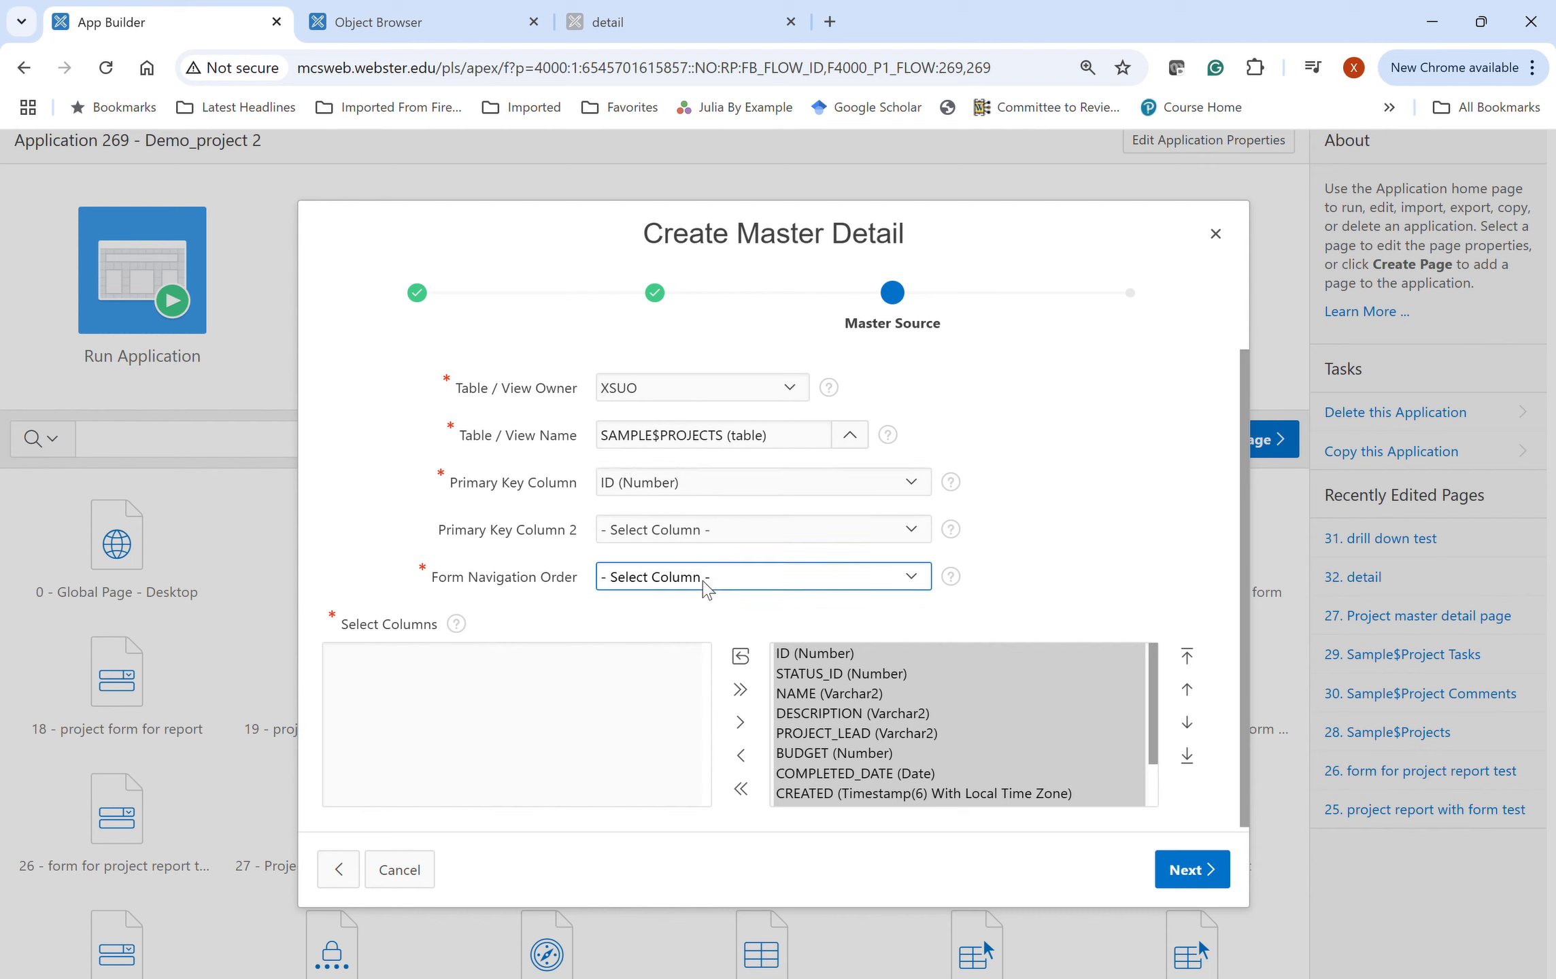
pyautogui.click(687, 686)
pyautogui.click(1058, 585)
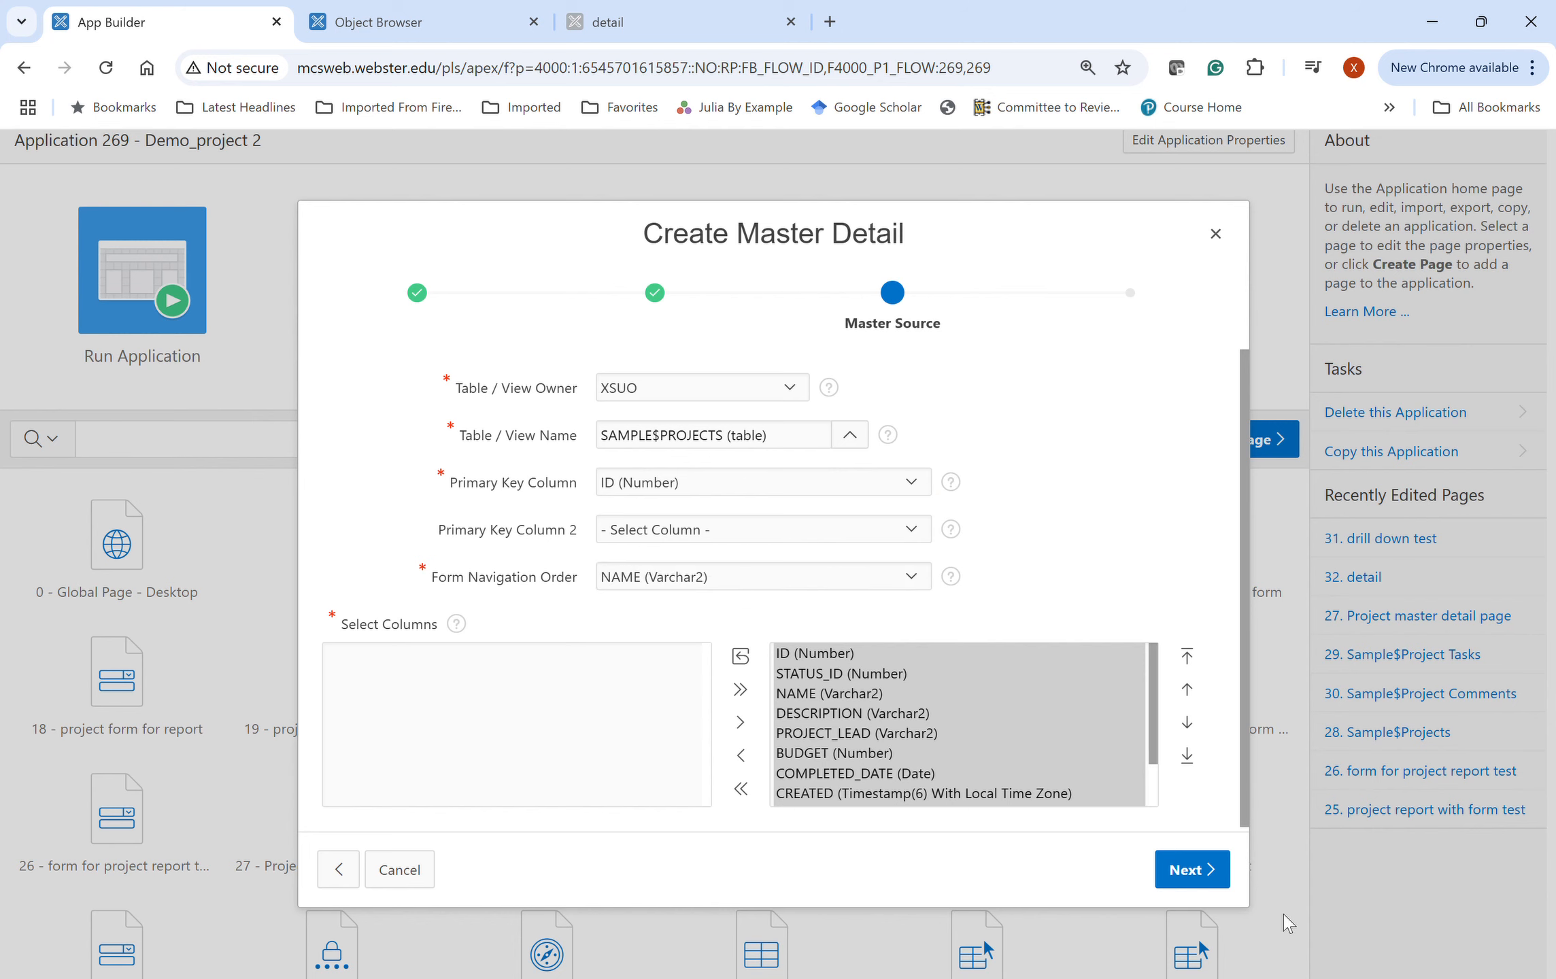
pyautogui.click(1186, 872)
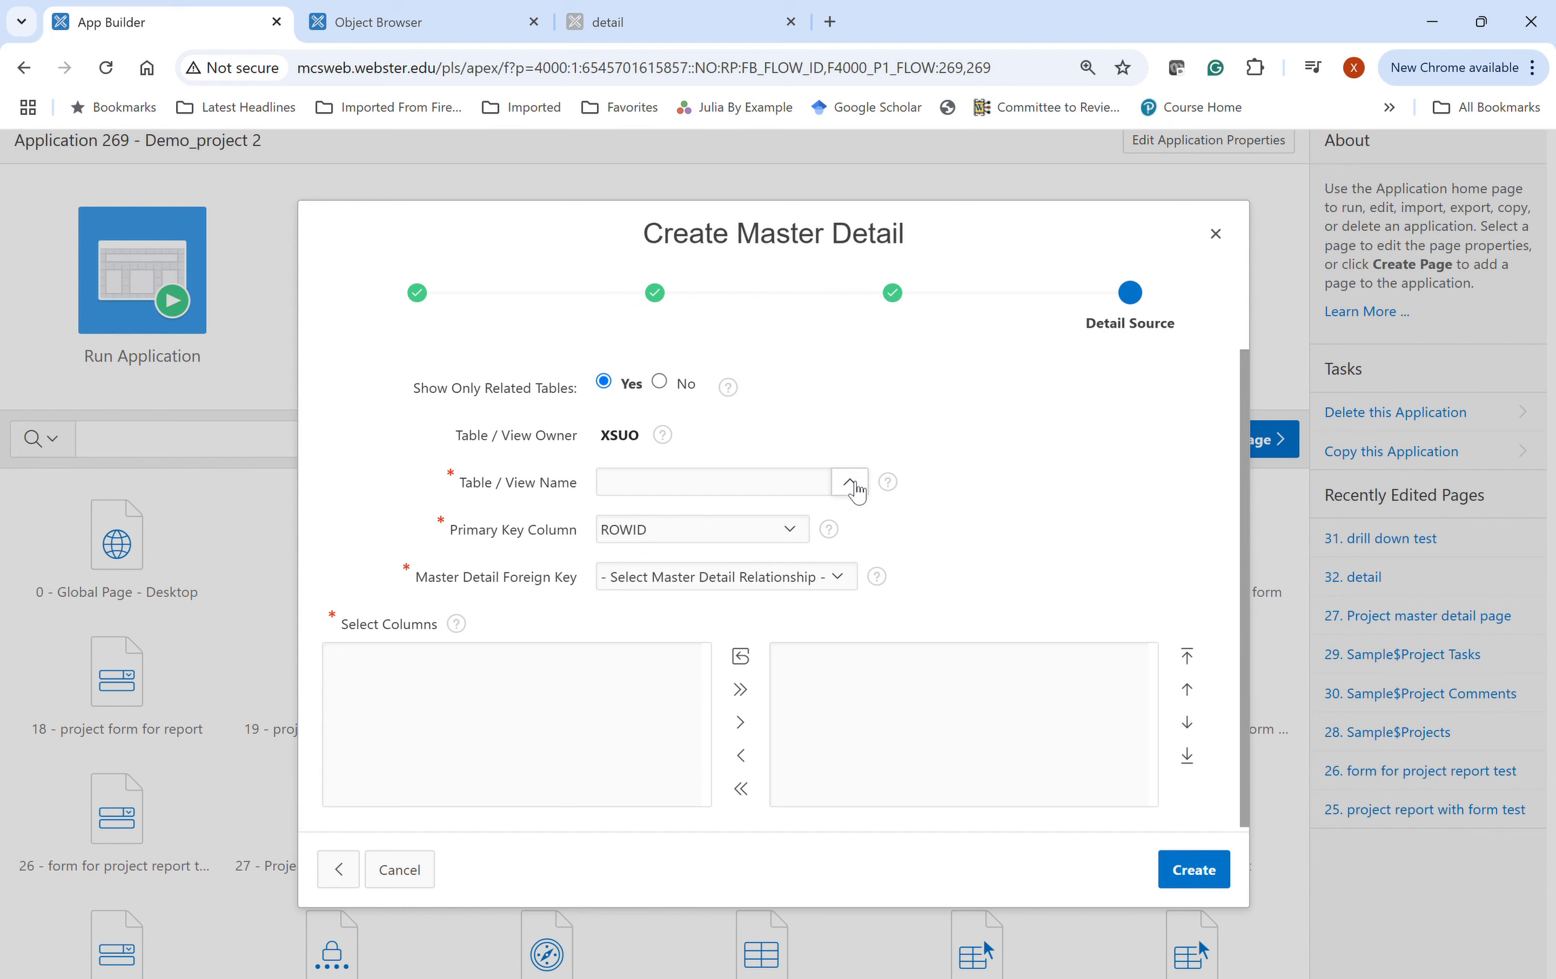
# - Use SAMPLE$PROJECT_TASKS as the detail table, keyed on ID and linked through PROJECT_ID, and create the pages
pyautogui.click(850, 484)
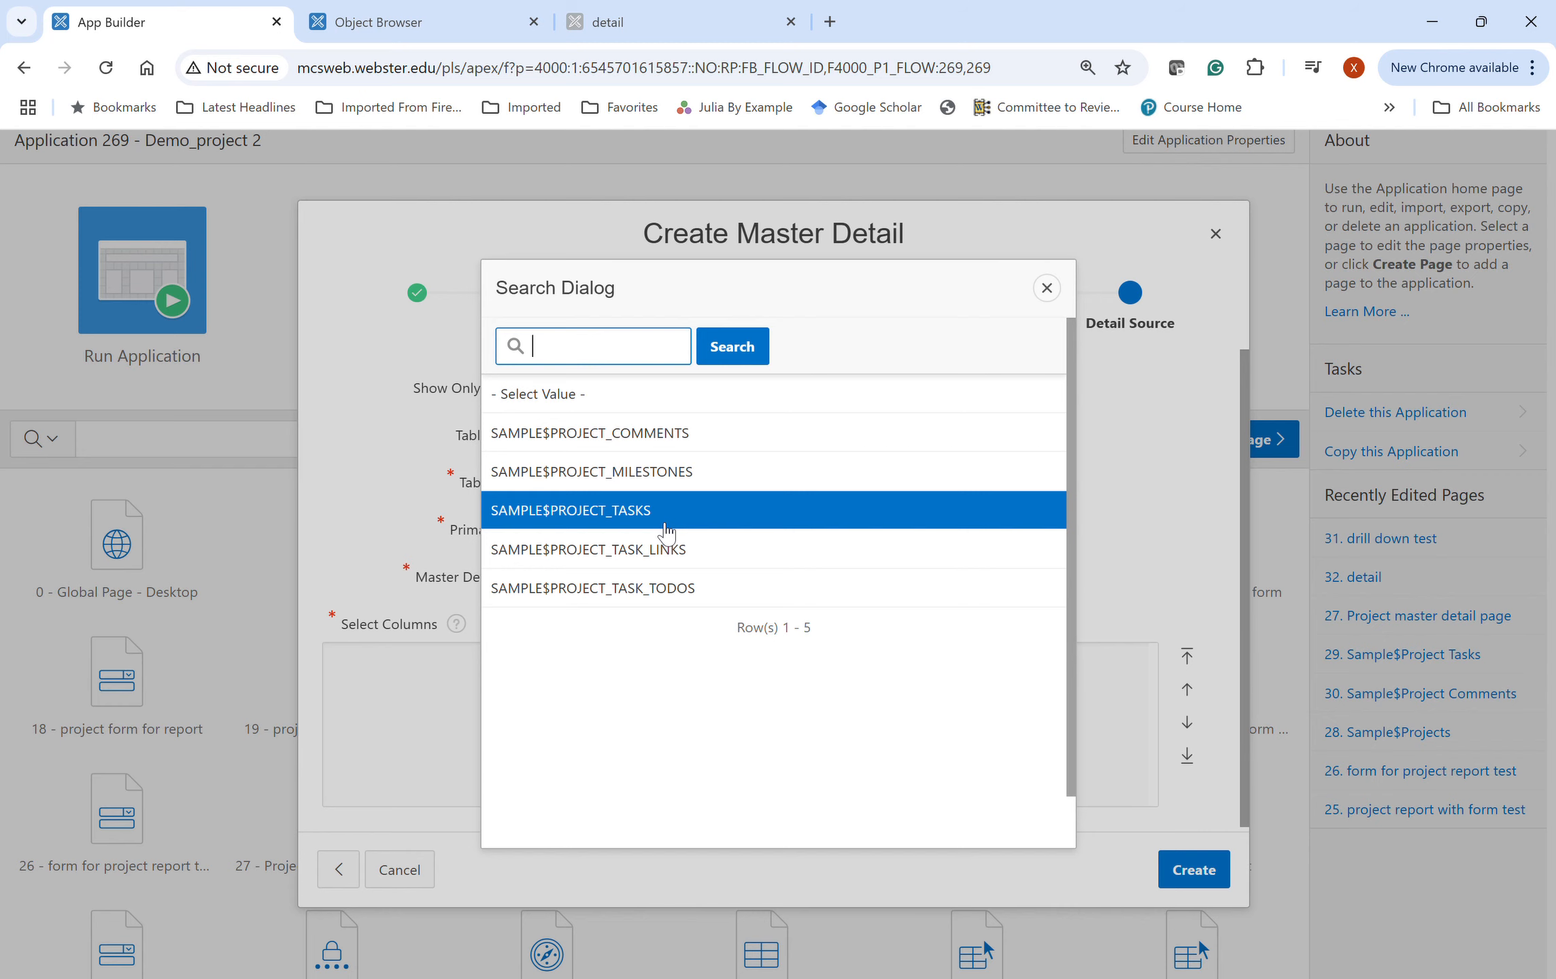
pyautogui.click(666, 534)
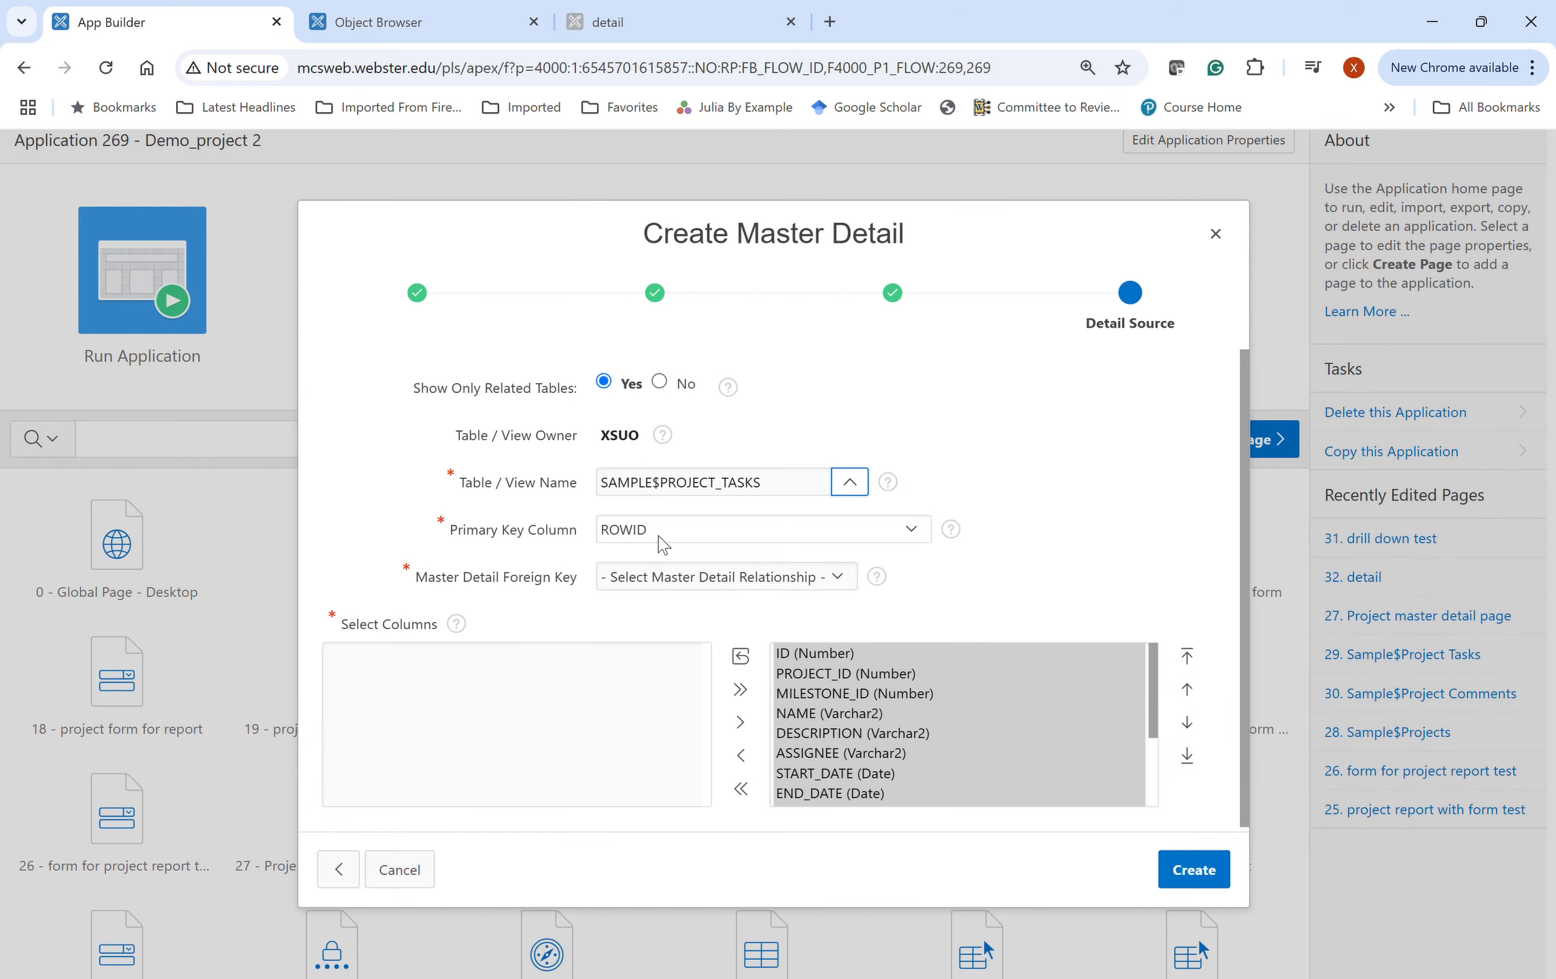
pyautogui.click(887, 537)
pyautogui.click(789, 589)
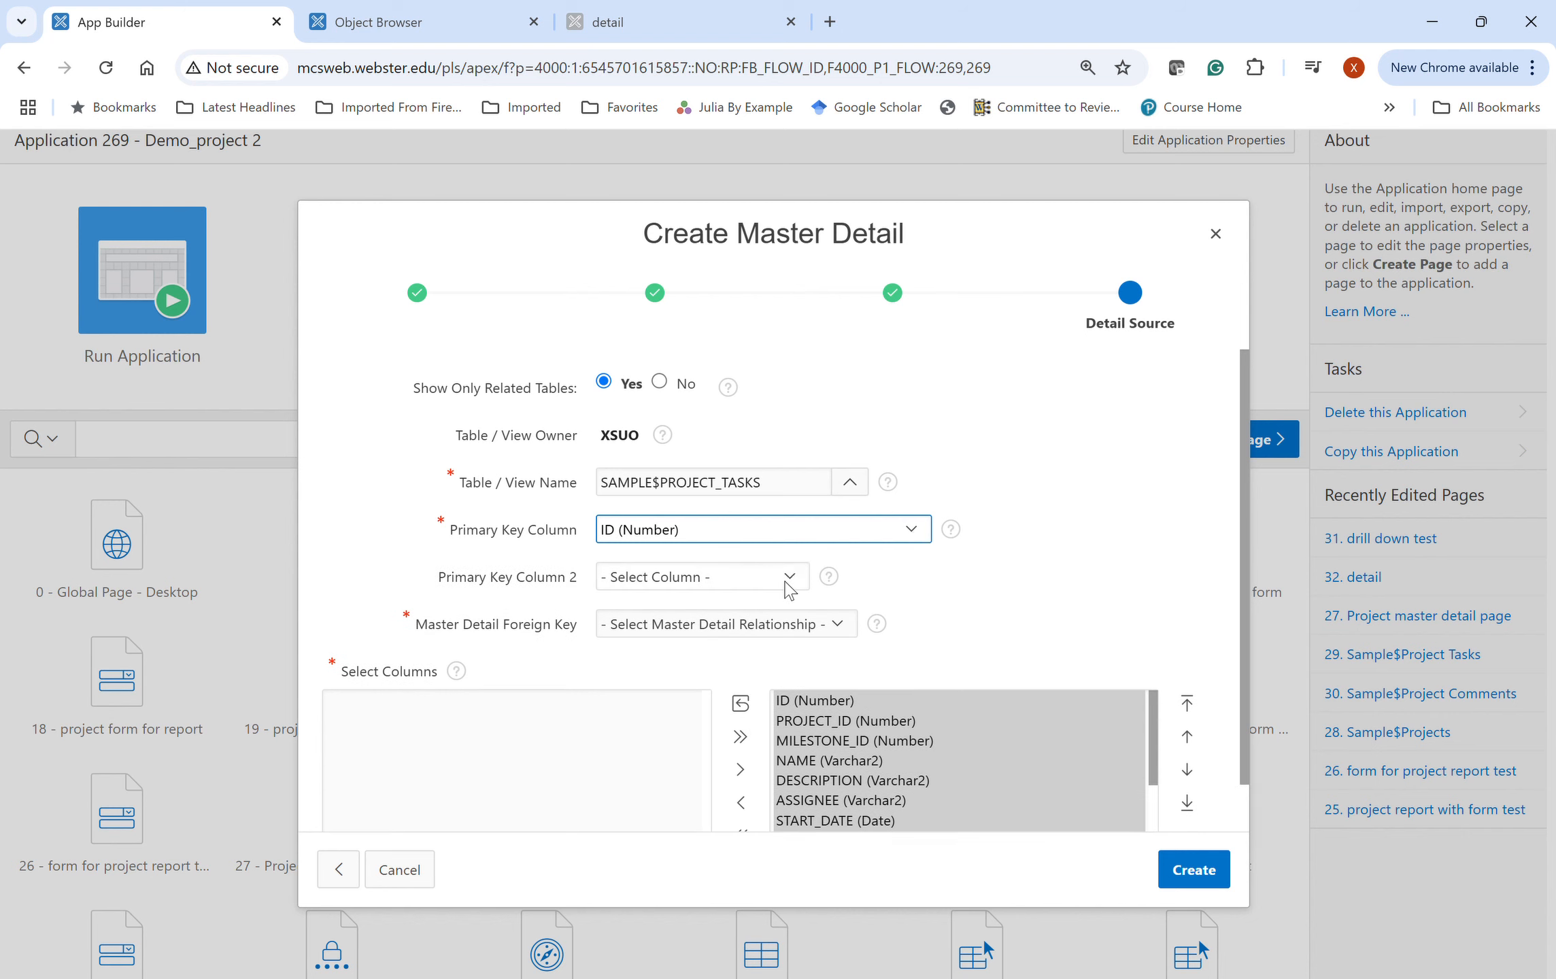
pyautogui.click(842, 627)
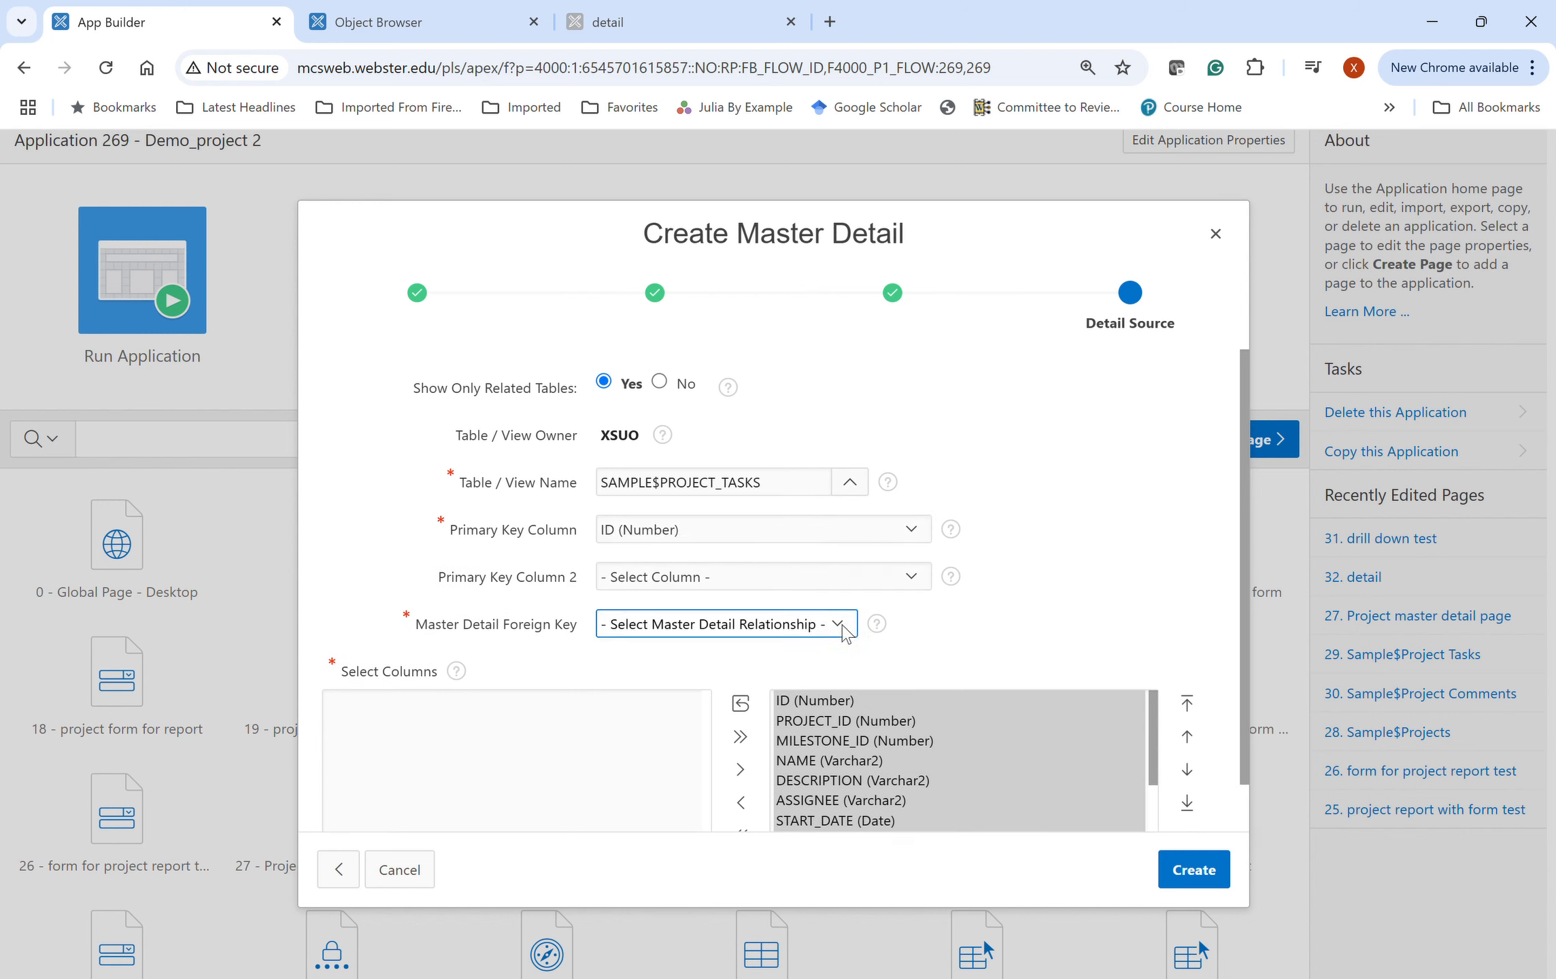
pyautogui.click(772, 680)
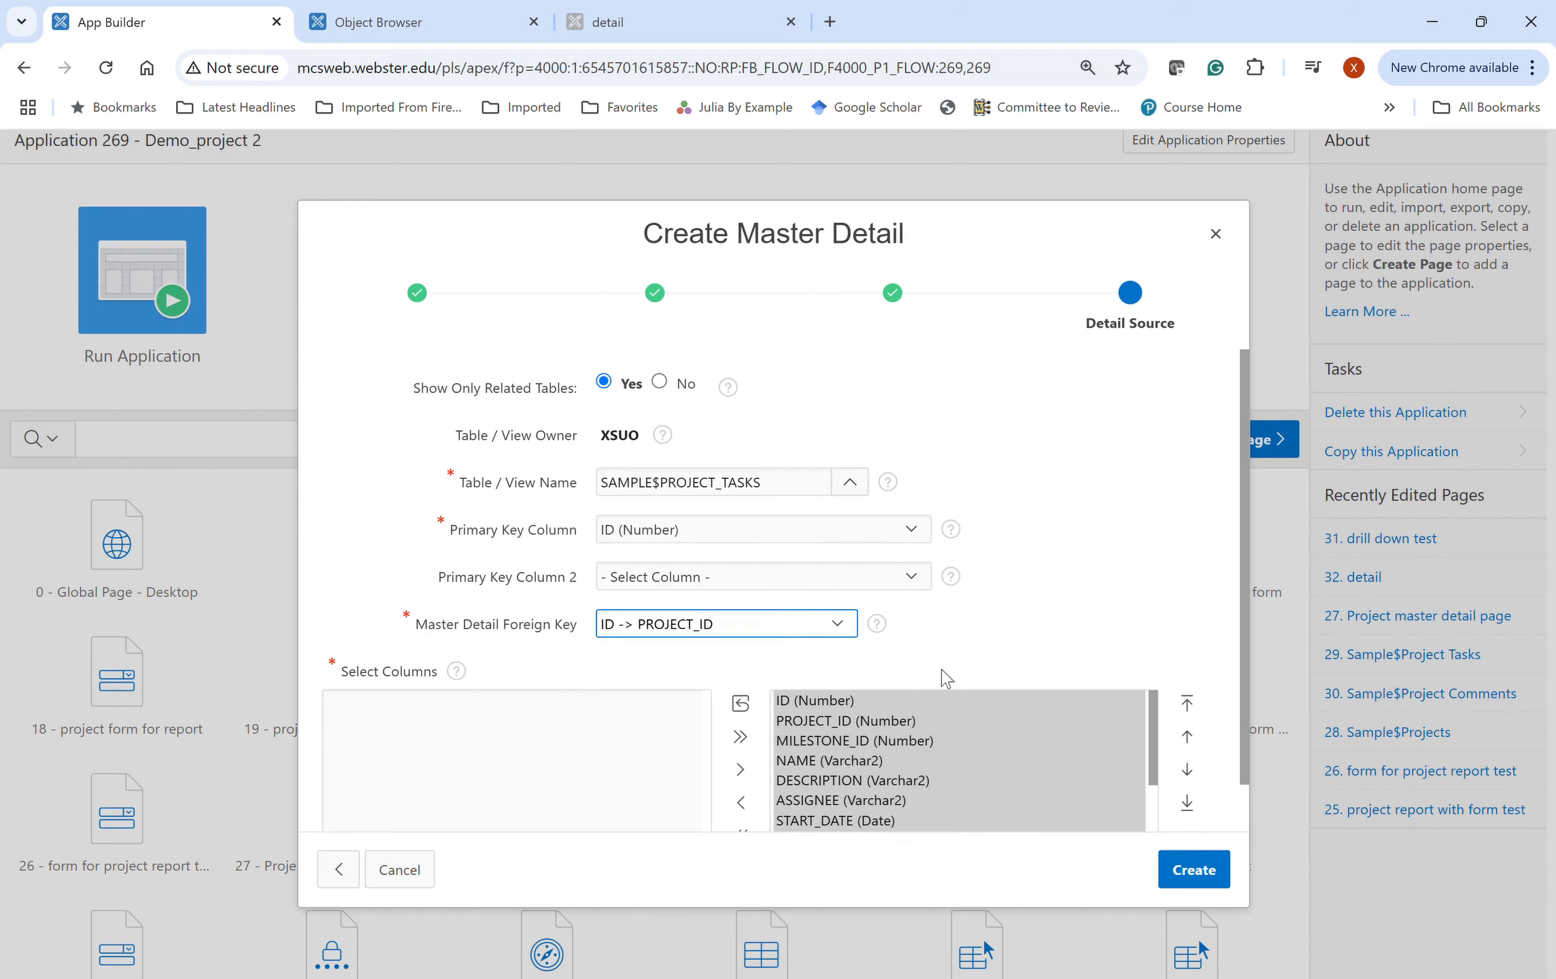
pyautogui.click(1062, 654)
pyautogui.scroll(-1, 1062, 655)
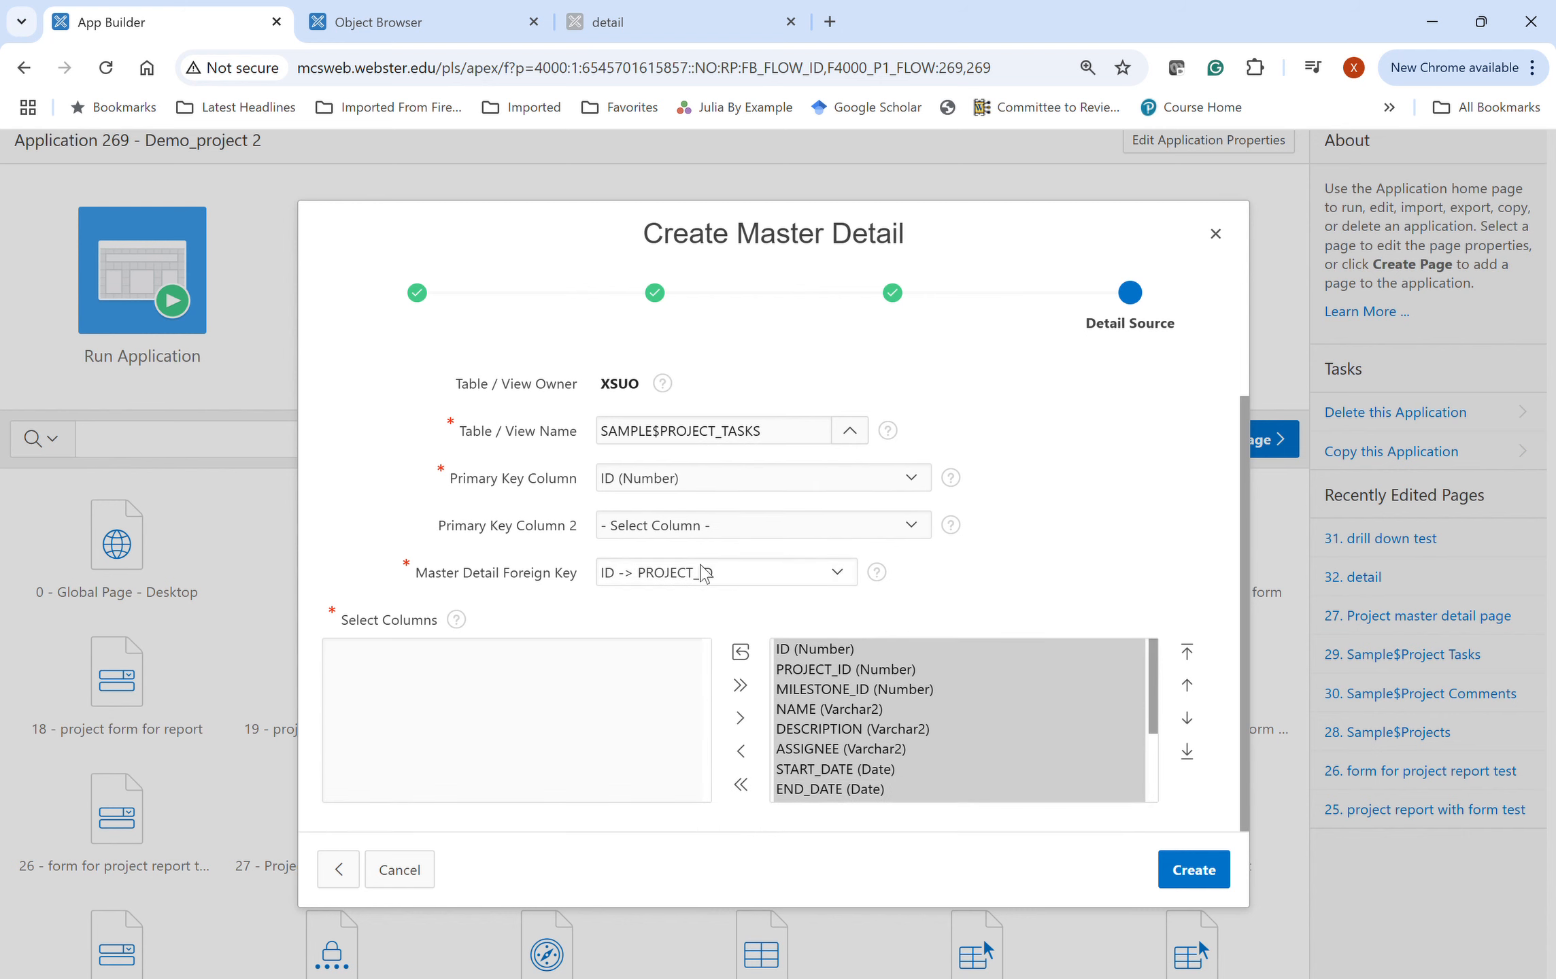
pyautogui.click(868, 672)
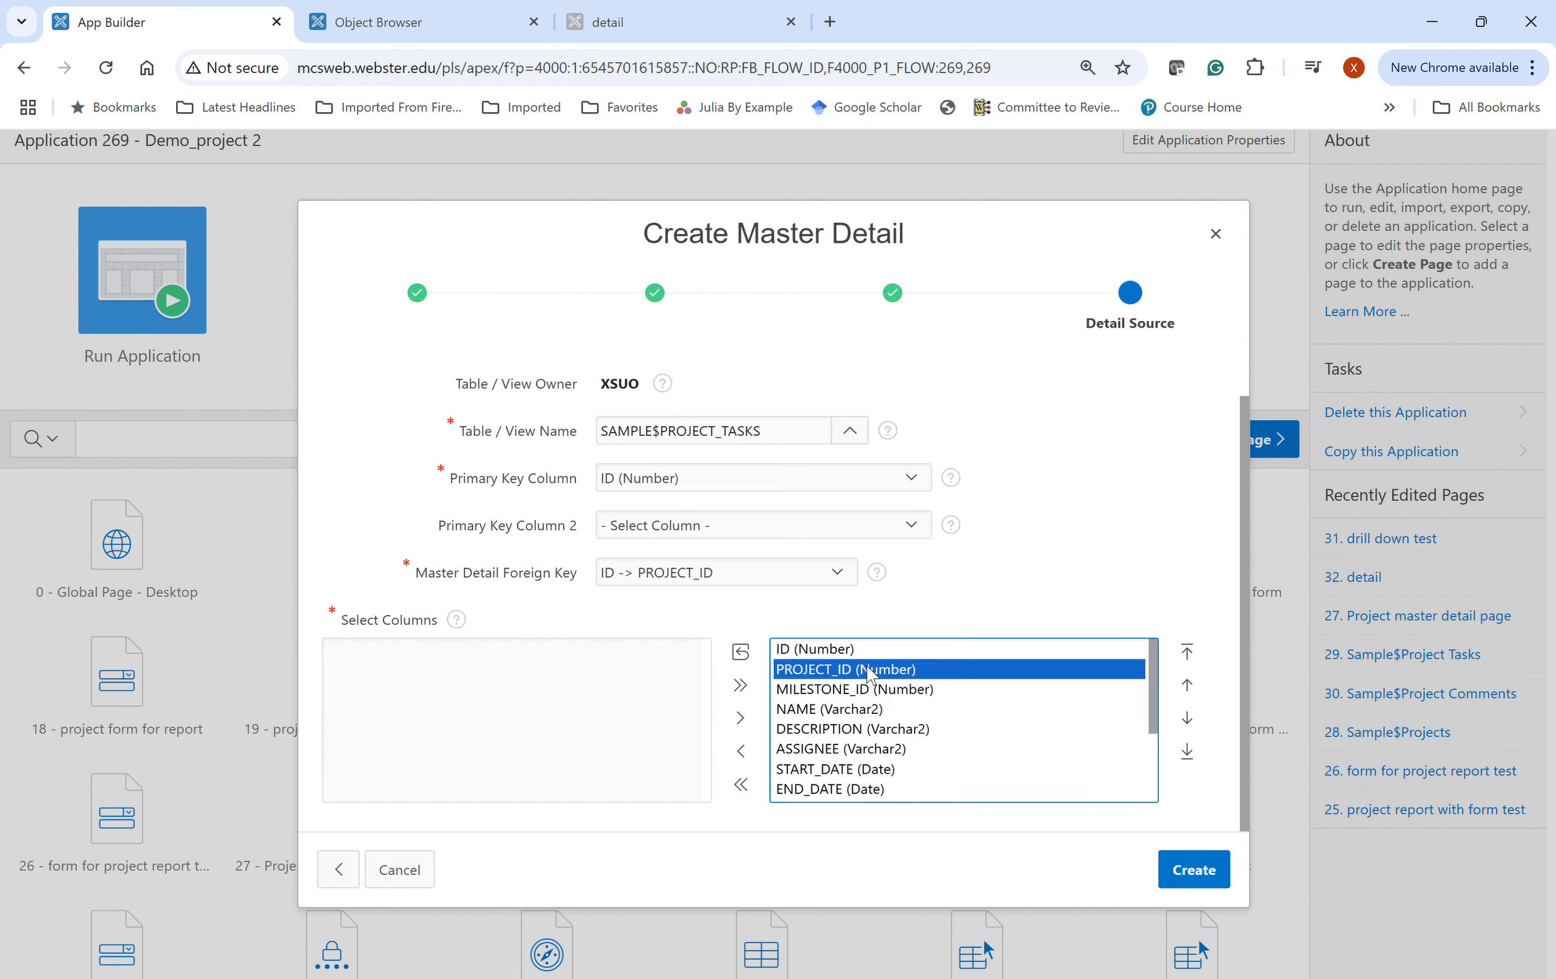
pyautogui.click(1210, 862)
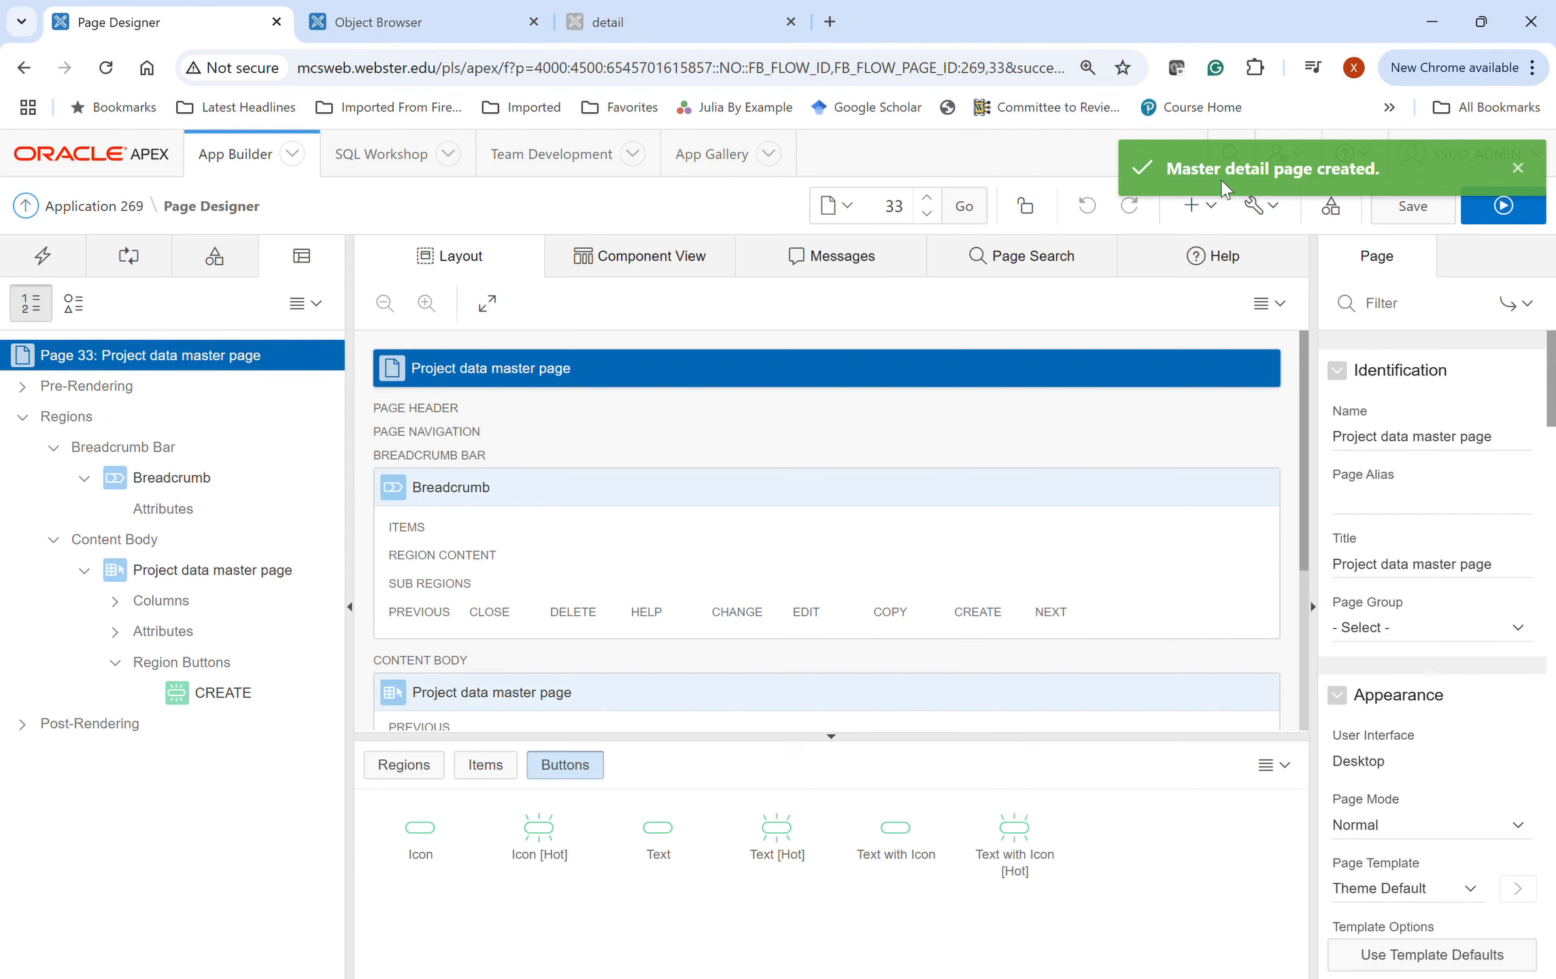
# - Review page 33's Breadcrumb region and project report in Page Designer, then run it
pyautogui.scroll(-2, 673, 527)
pyautogui.scroll(-2, 682, 523)
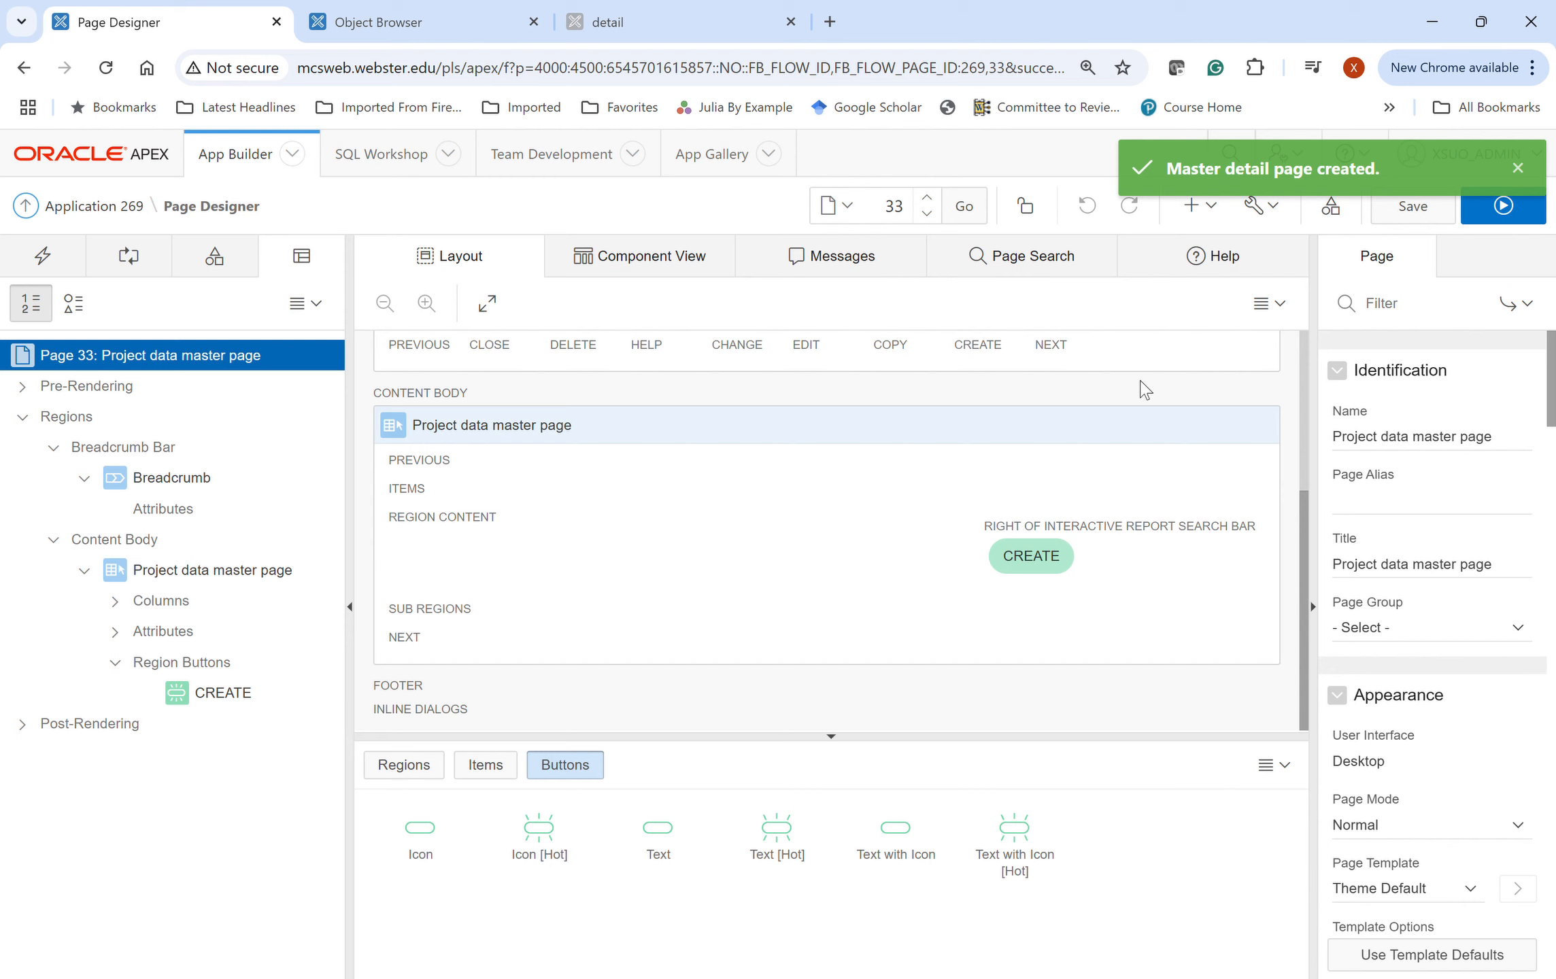
pyautogui.scroll(4, 971, 616)
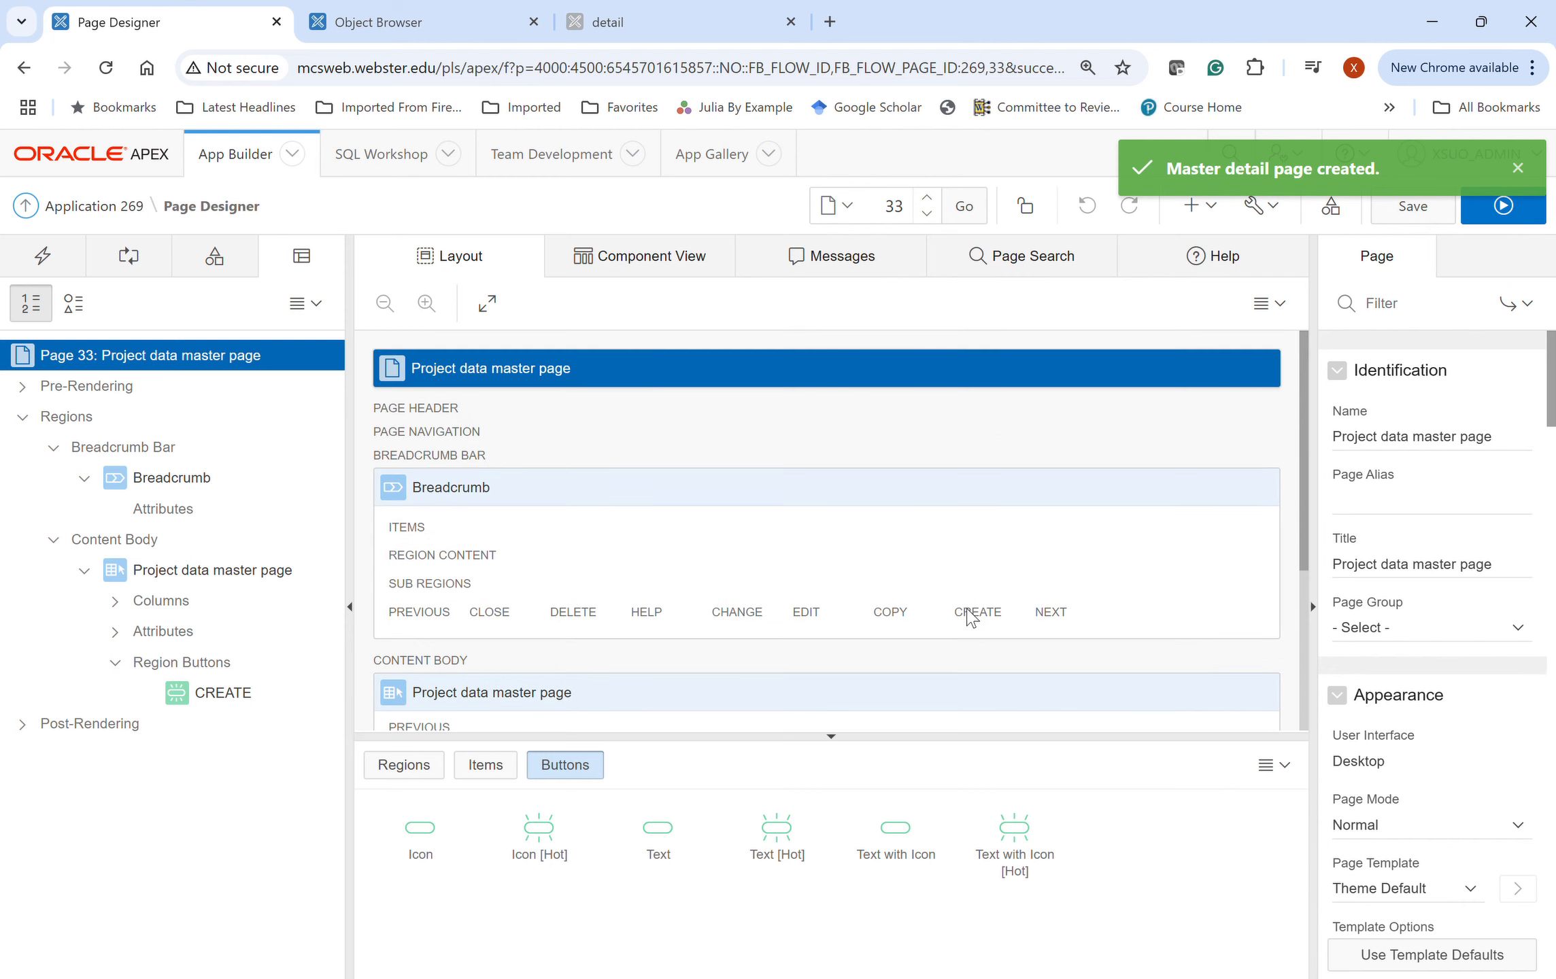
pyautogui.click(1503, 206)
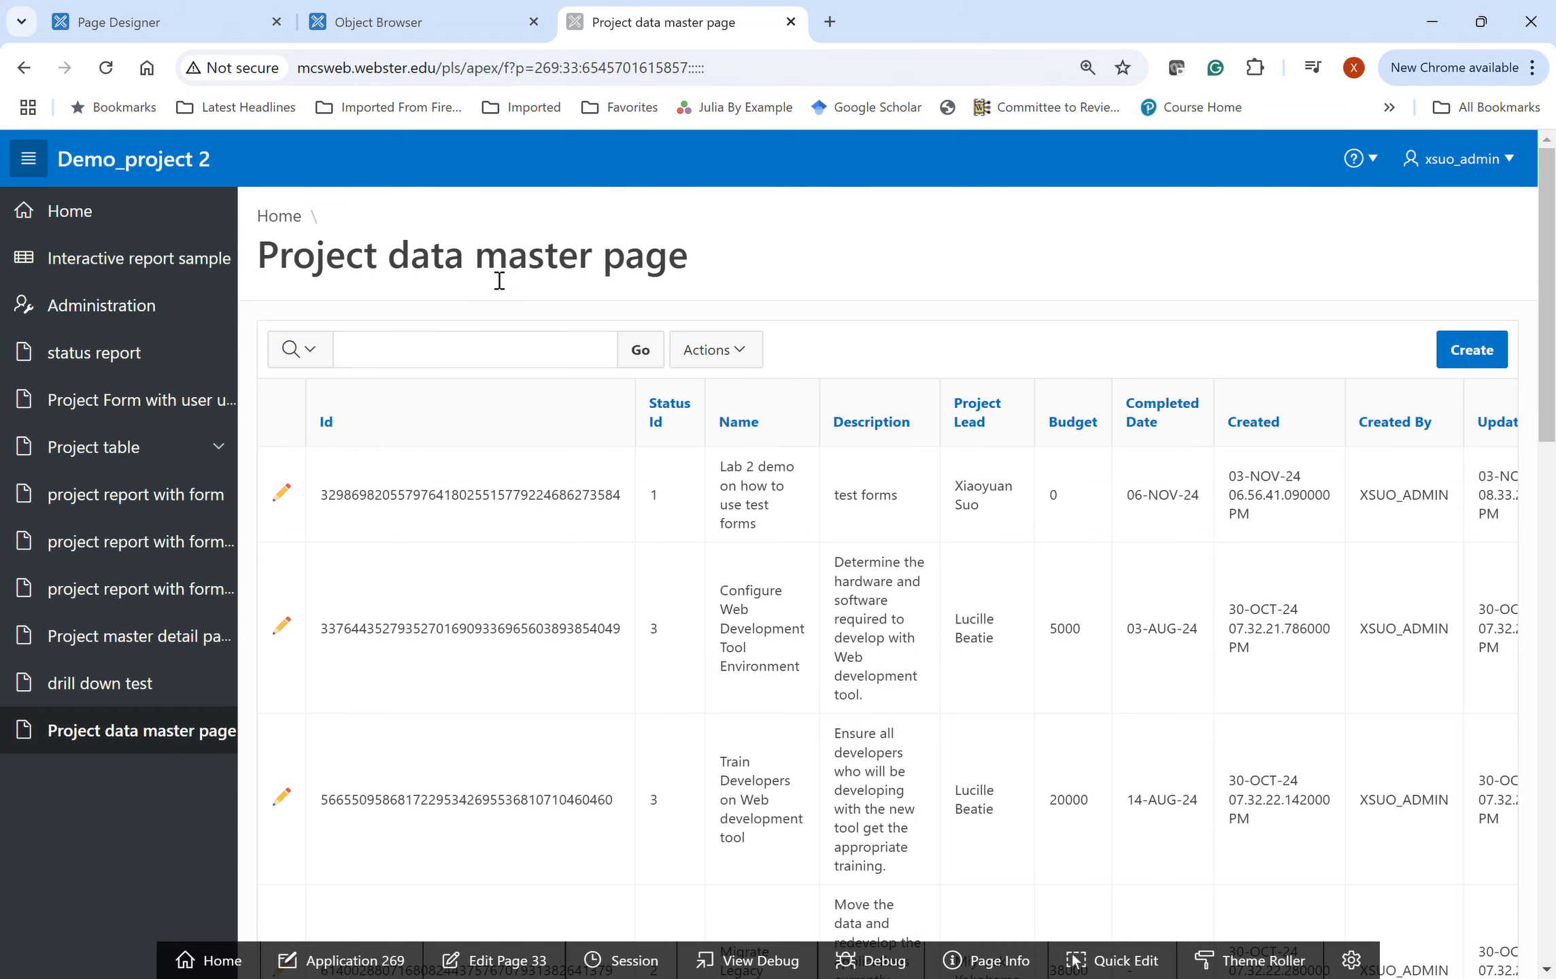
# - Open the Lab 2 demo project's detail page and look over its form and empty task grid
pyautogui.click(283, 501)
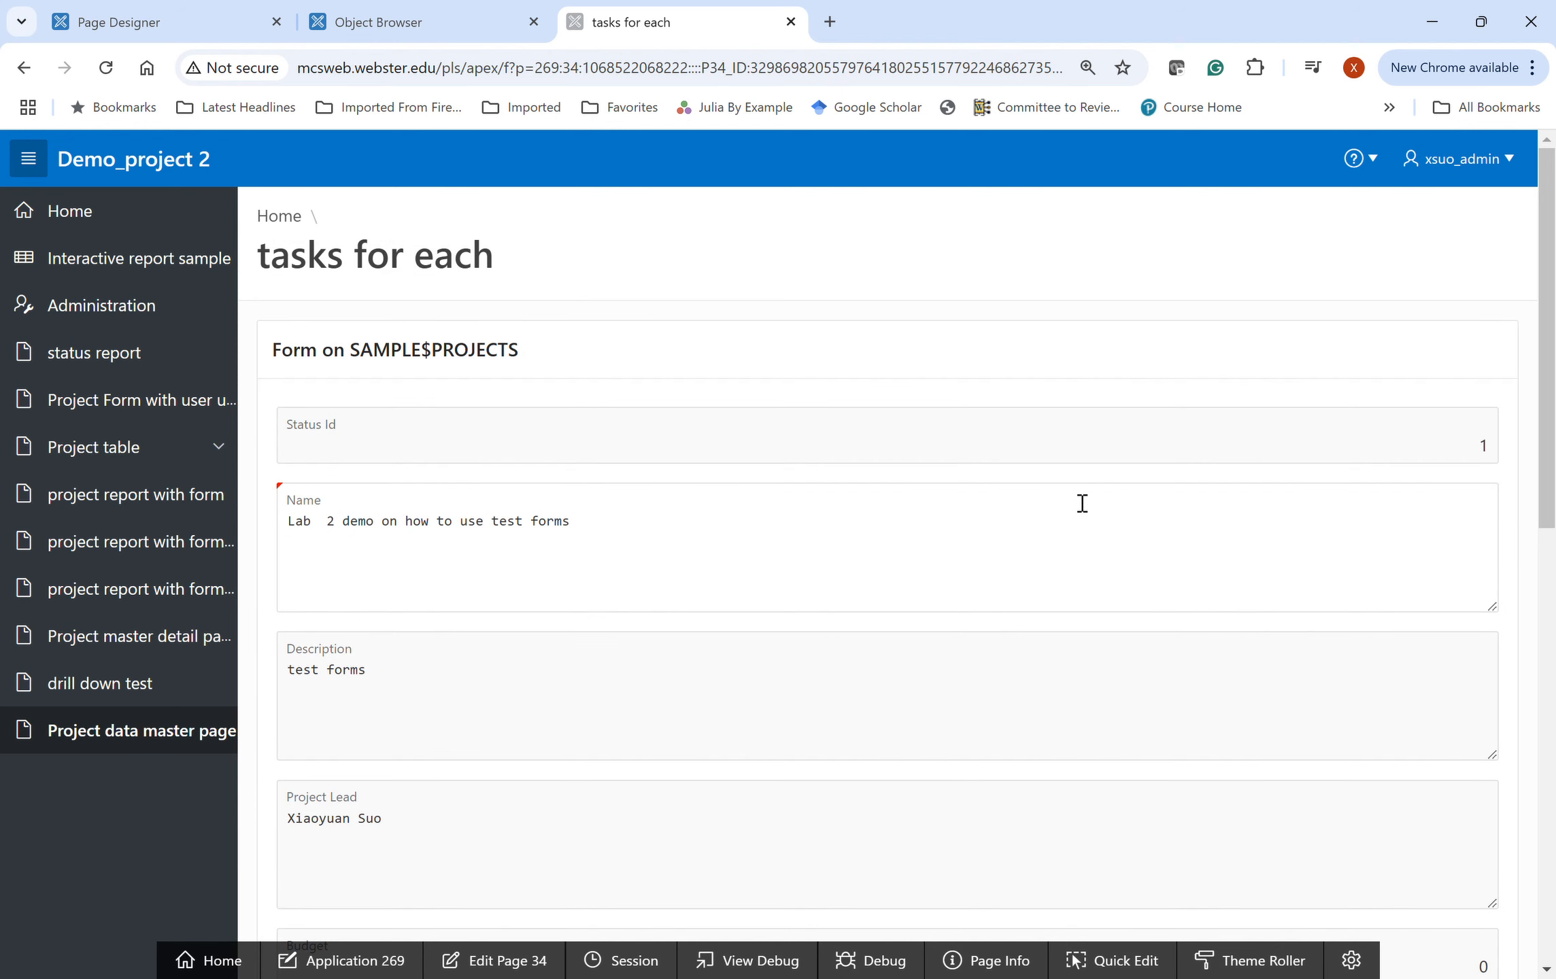
pyautogui.scroll(-8, 876, 575)
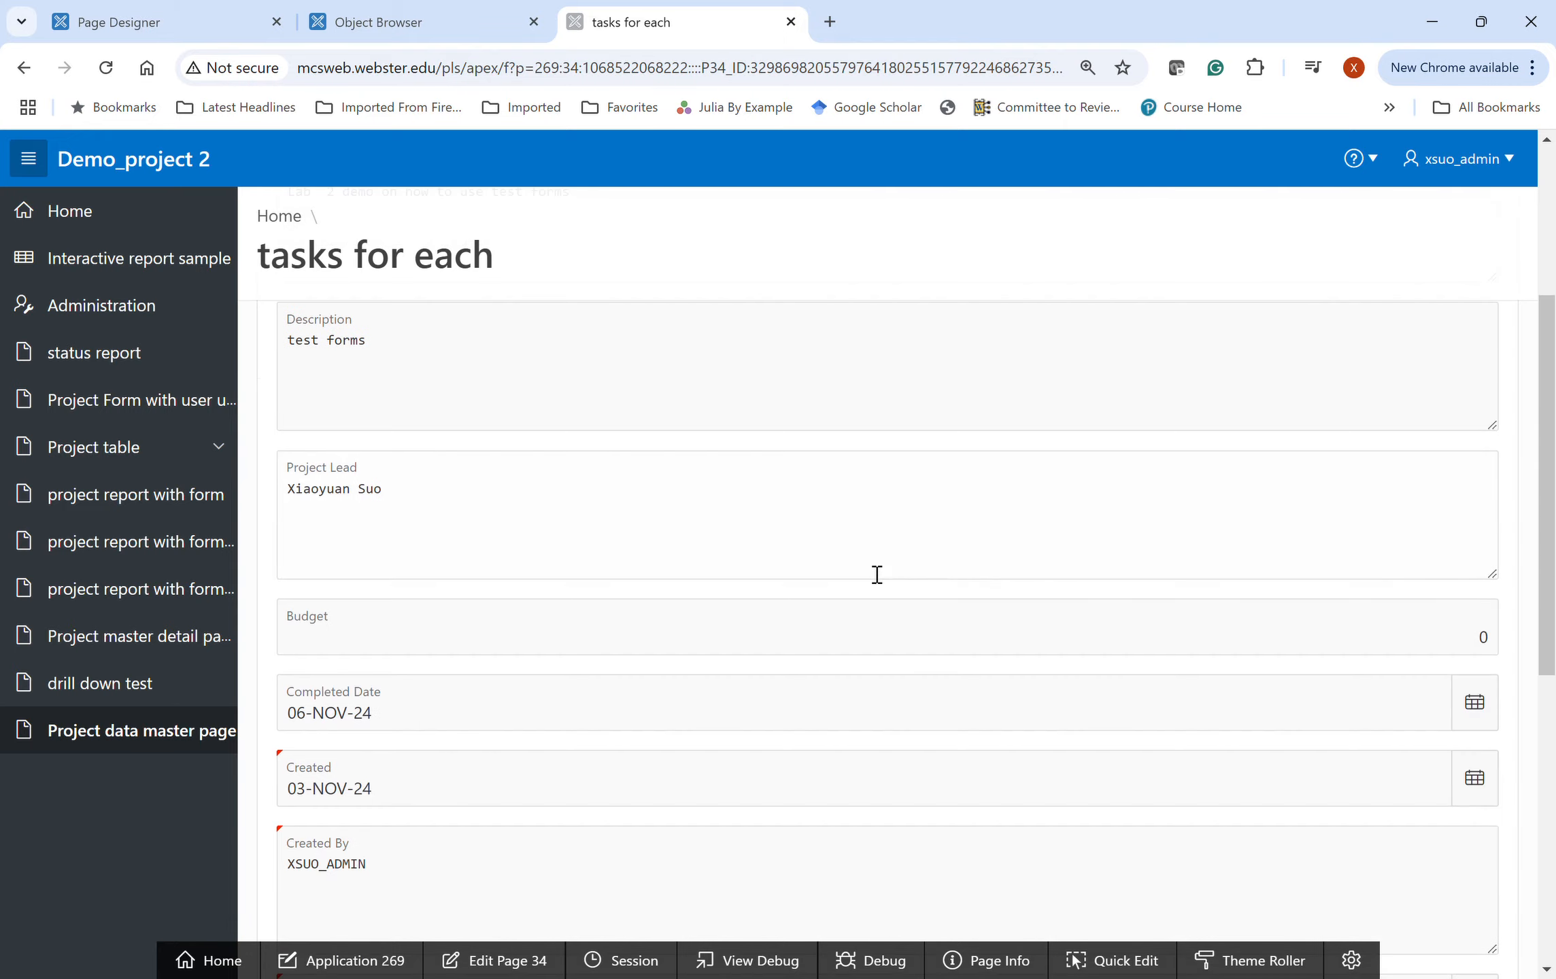
pyautogui.scroll(-3, 876, 575)
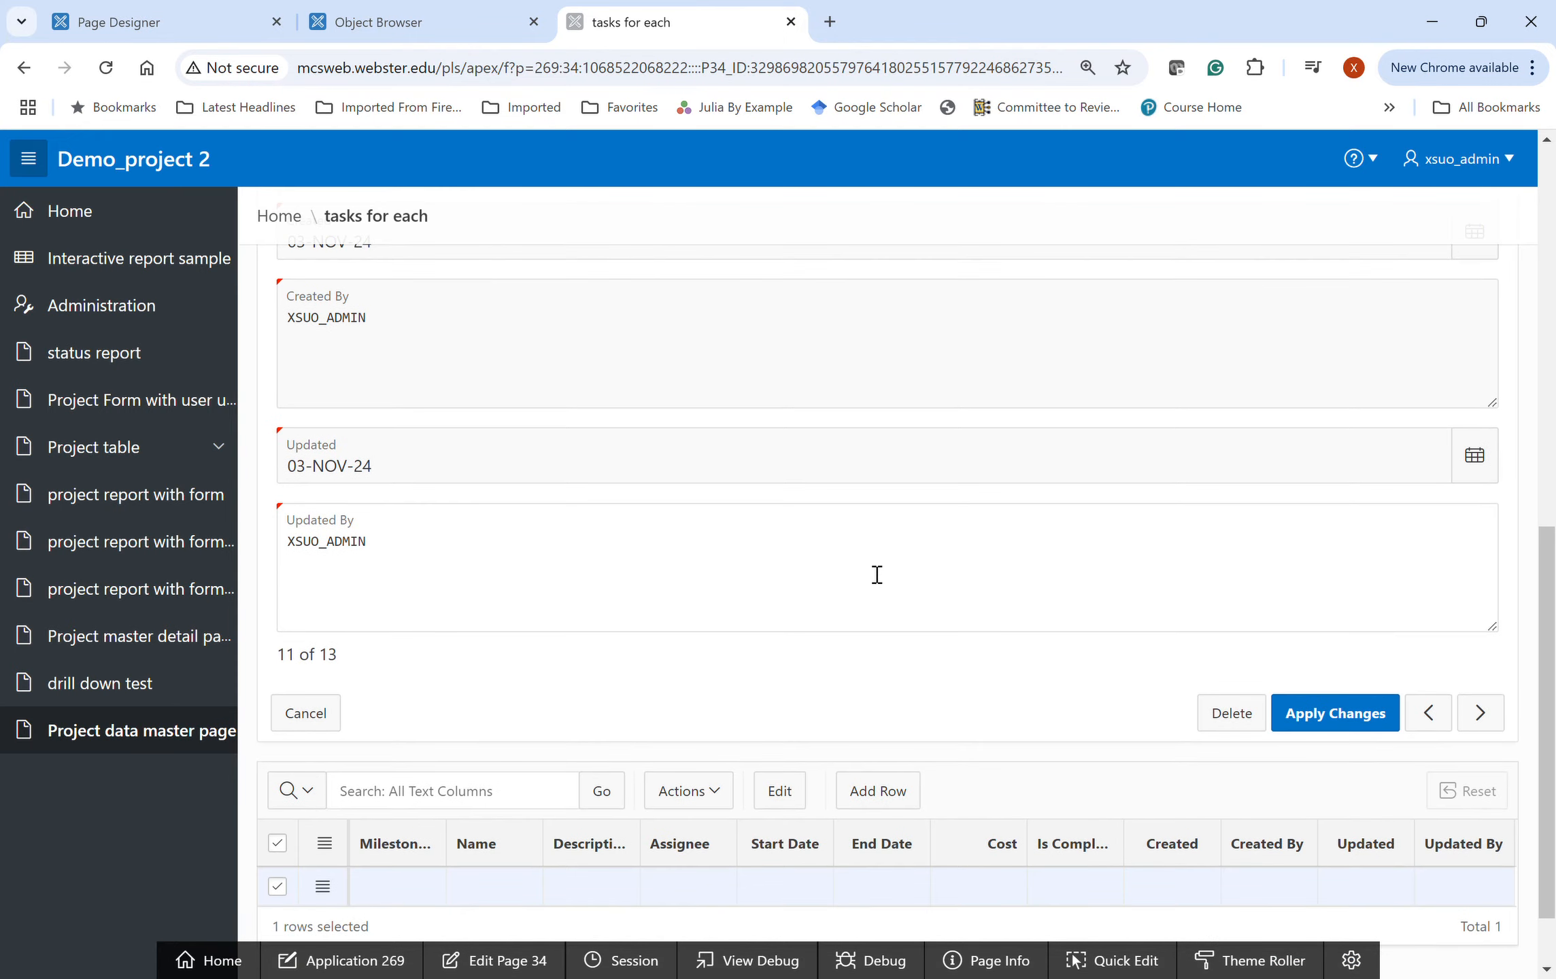
pyautogui.scroll(12, 877, 574)
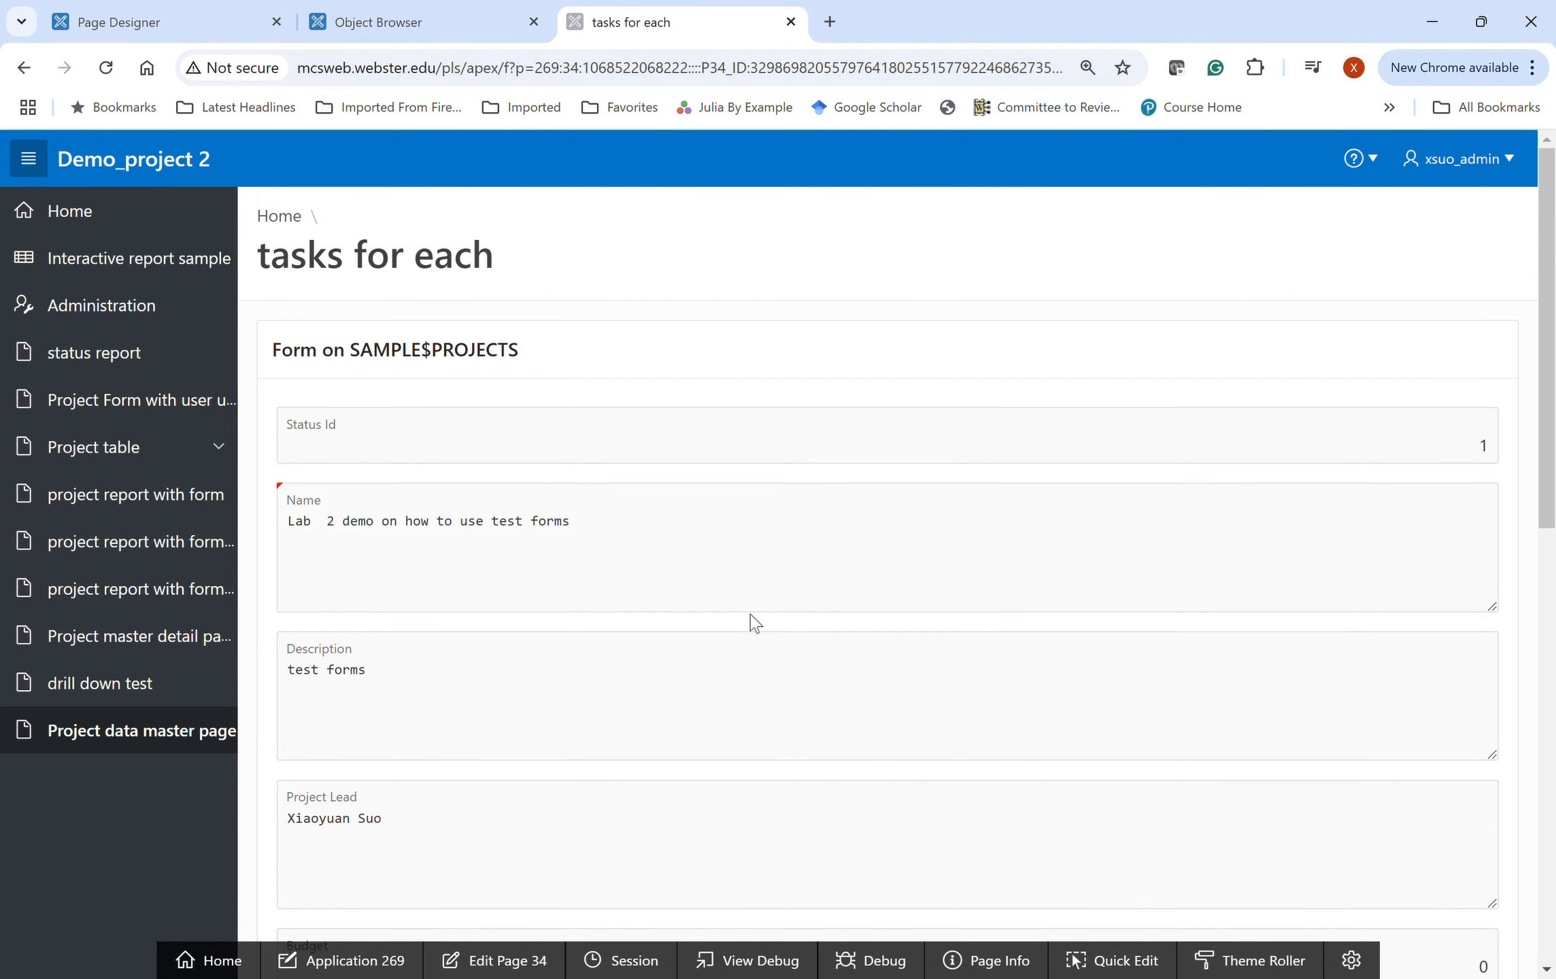
pyautogui.scroll(-11, 754, 622)
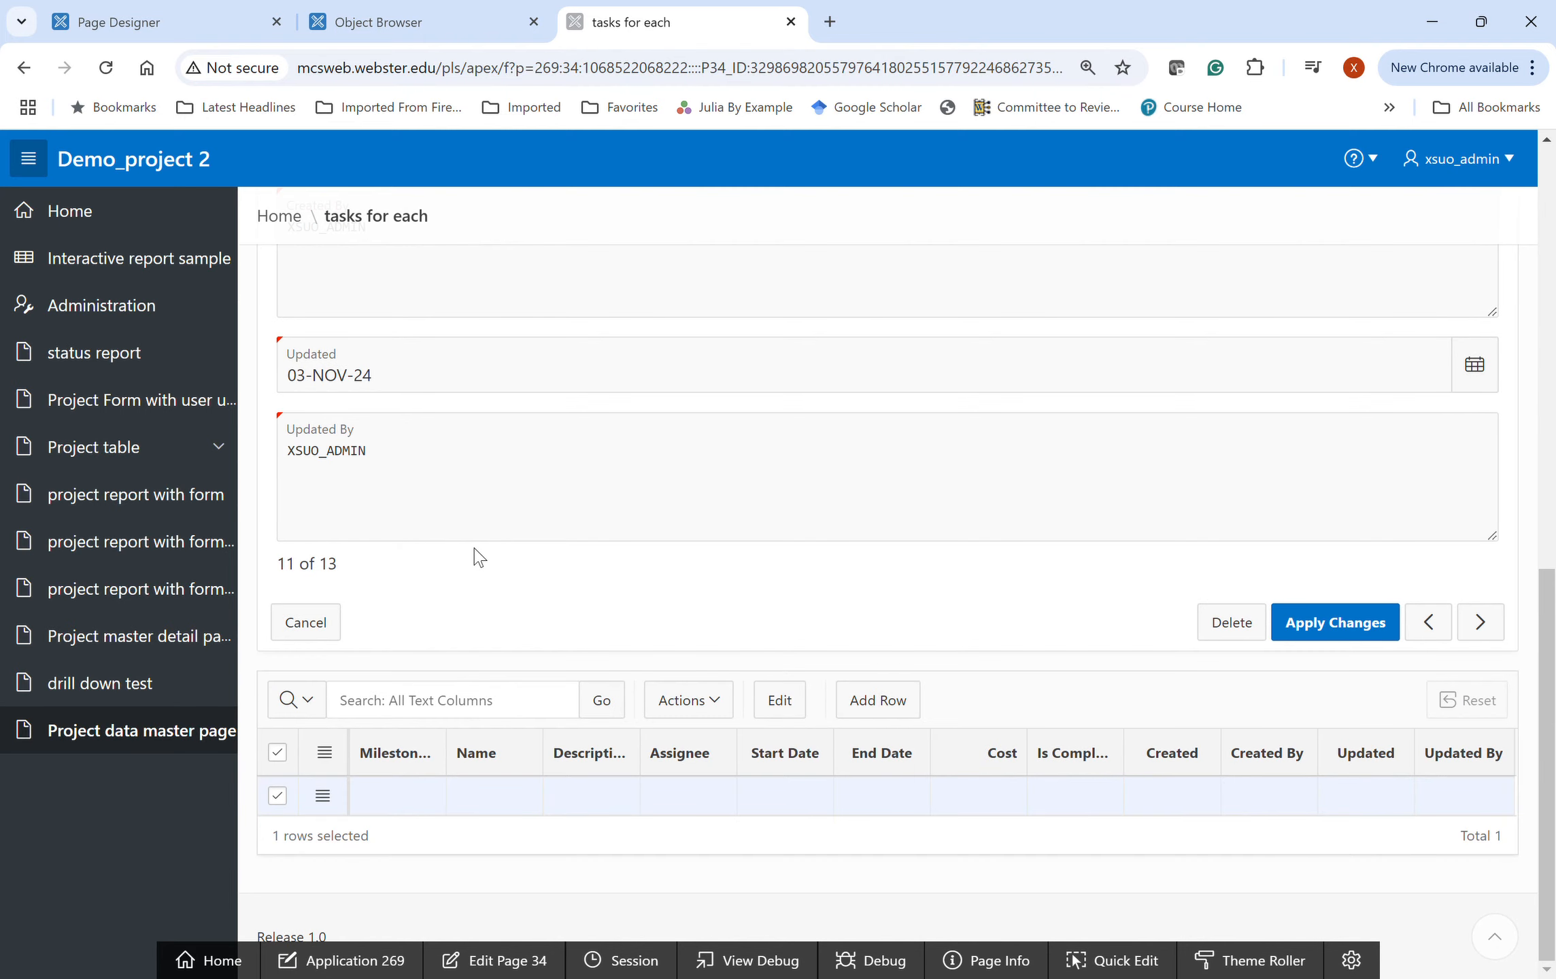
pyautogui.scroll(10, 480, 559)
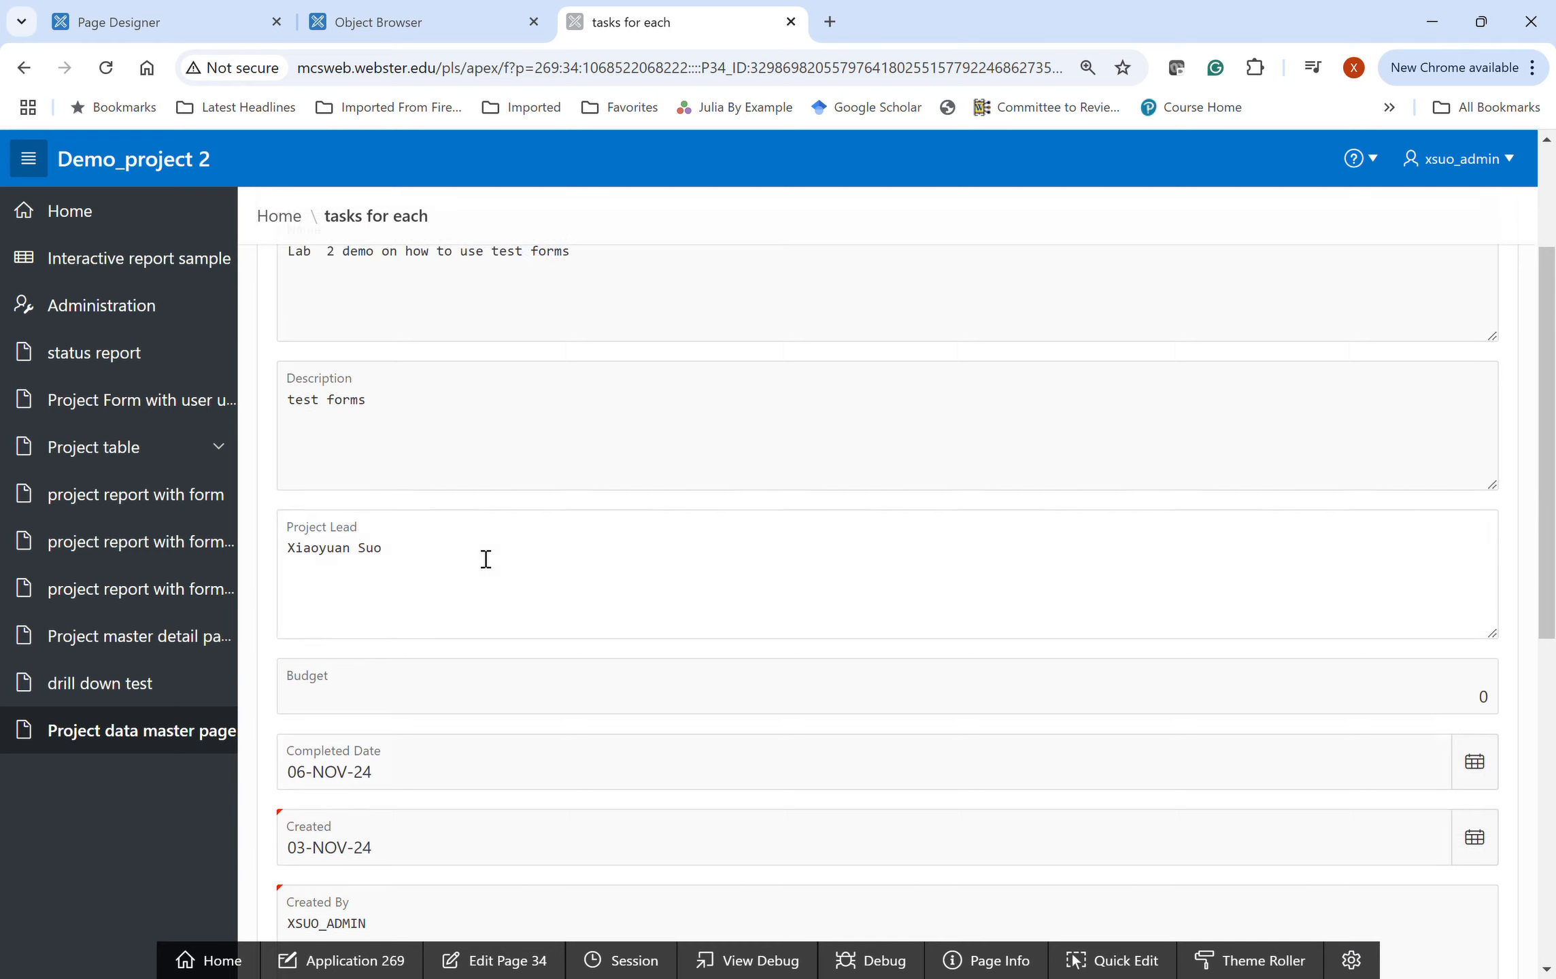
pyautogui.scroll(3, 484, 558)
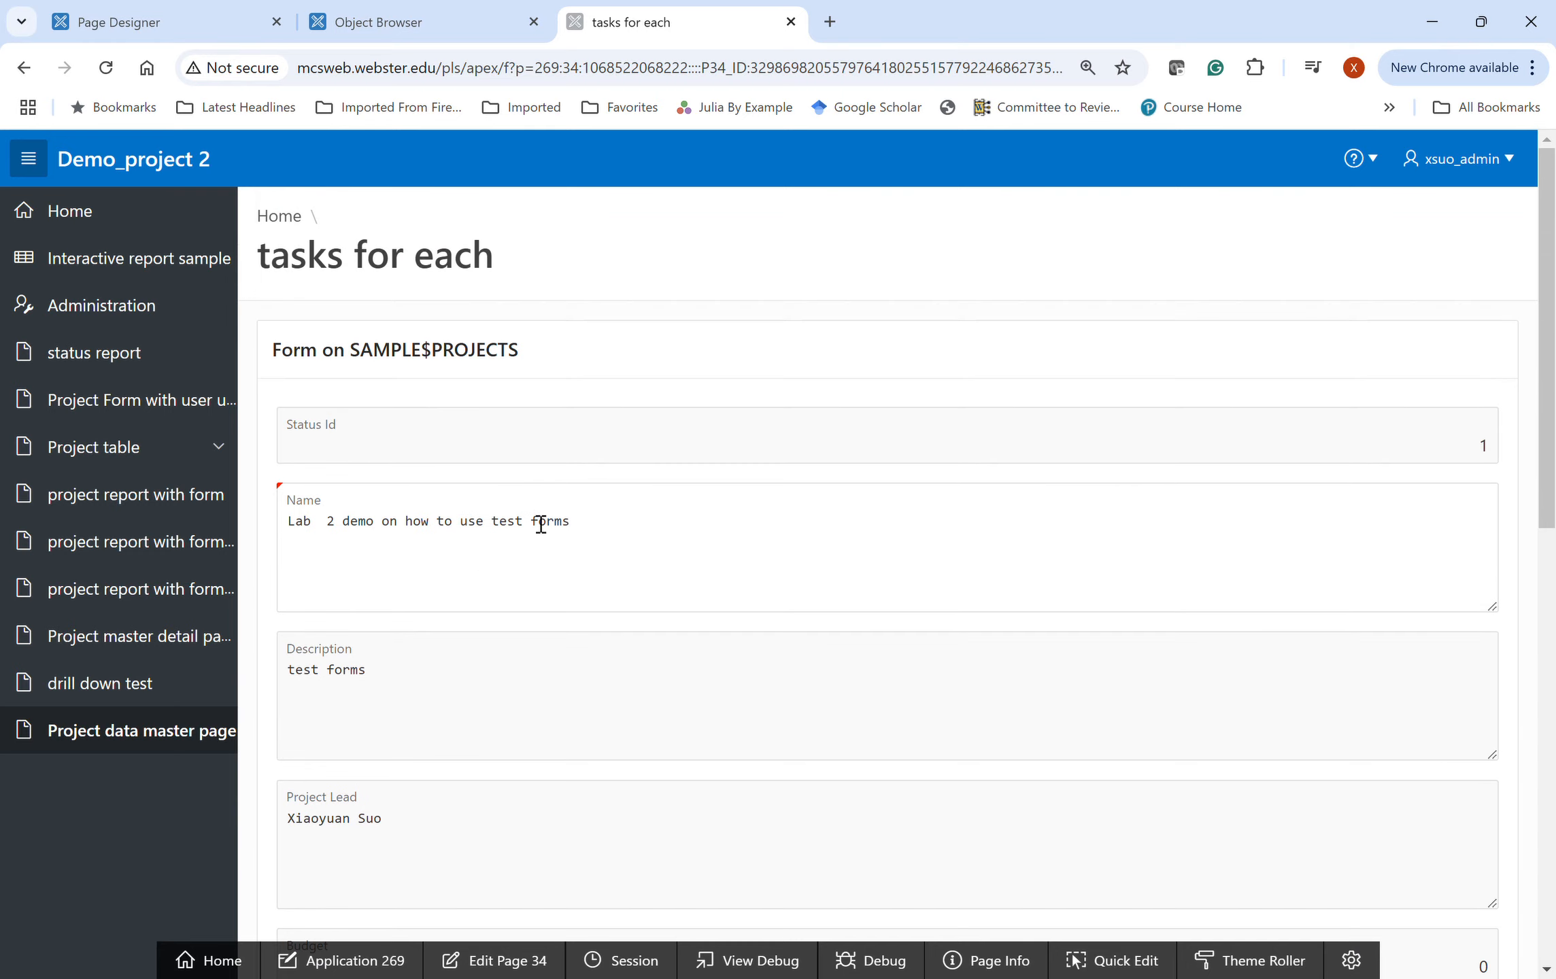
pyautogui.scroll(-8, 598, 693)
pyautogui.scroll(10, 597, 692)
# - Go back to the Project data master page report via the Home page
pyautogui.click(280, 219)
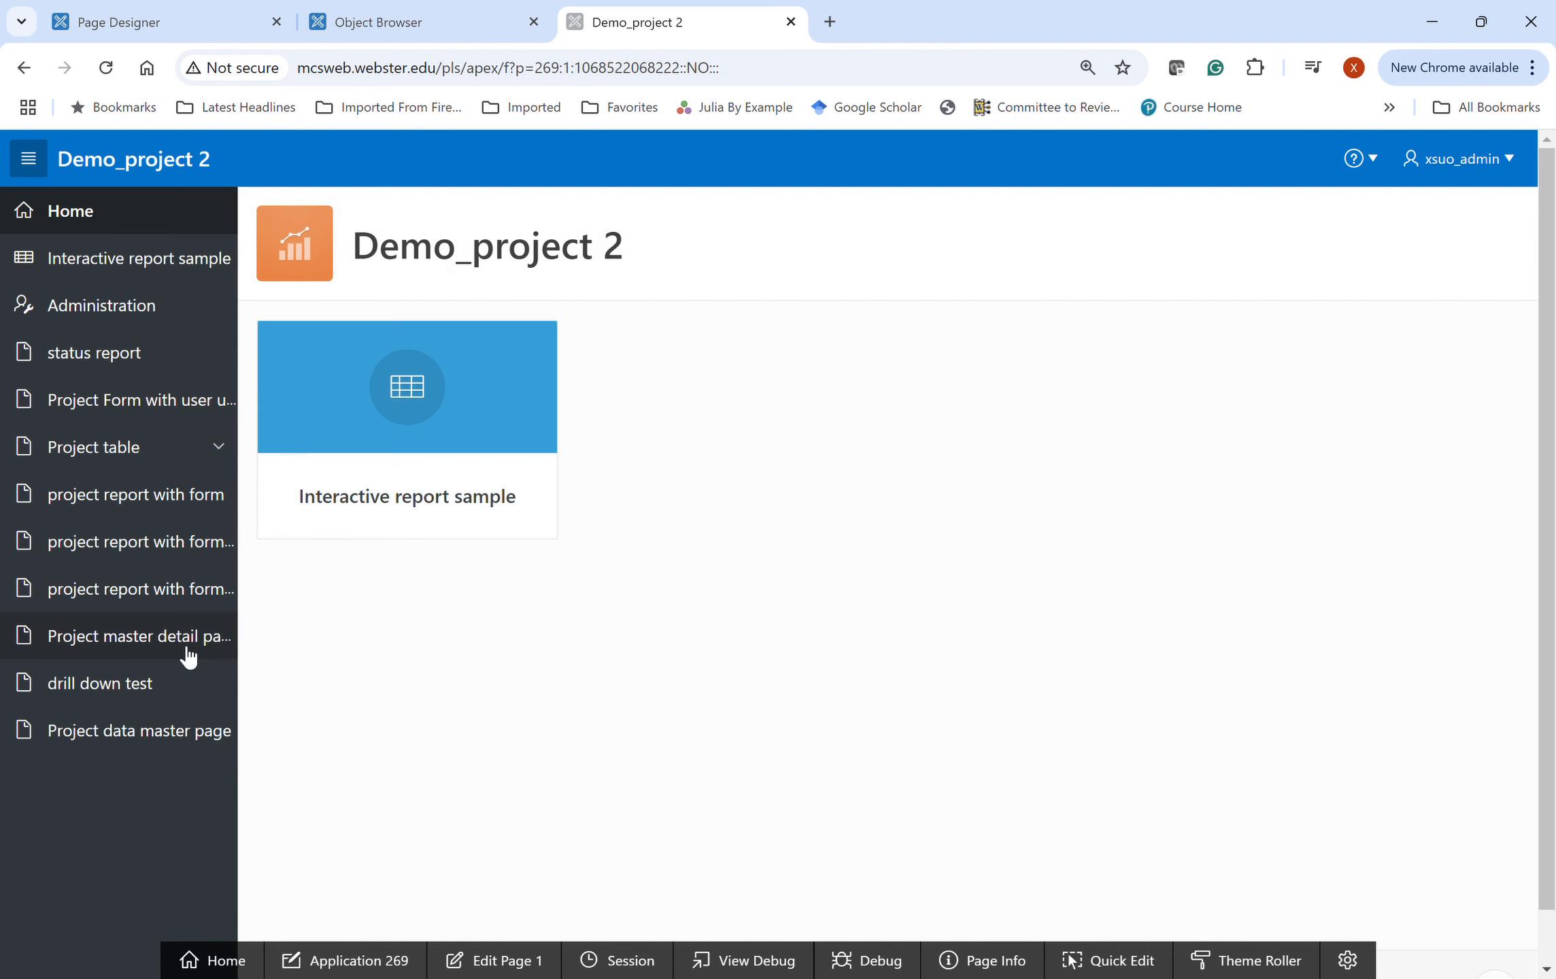
pyautogui.click(151, 741)
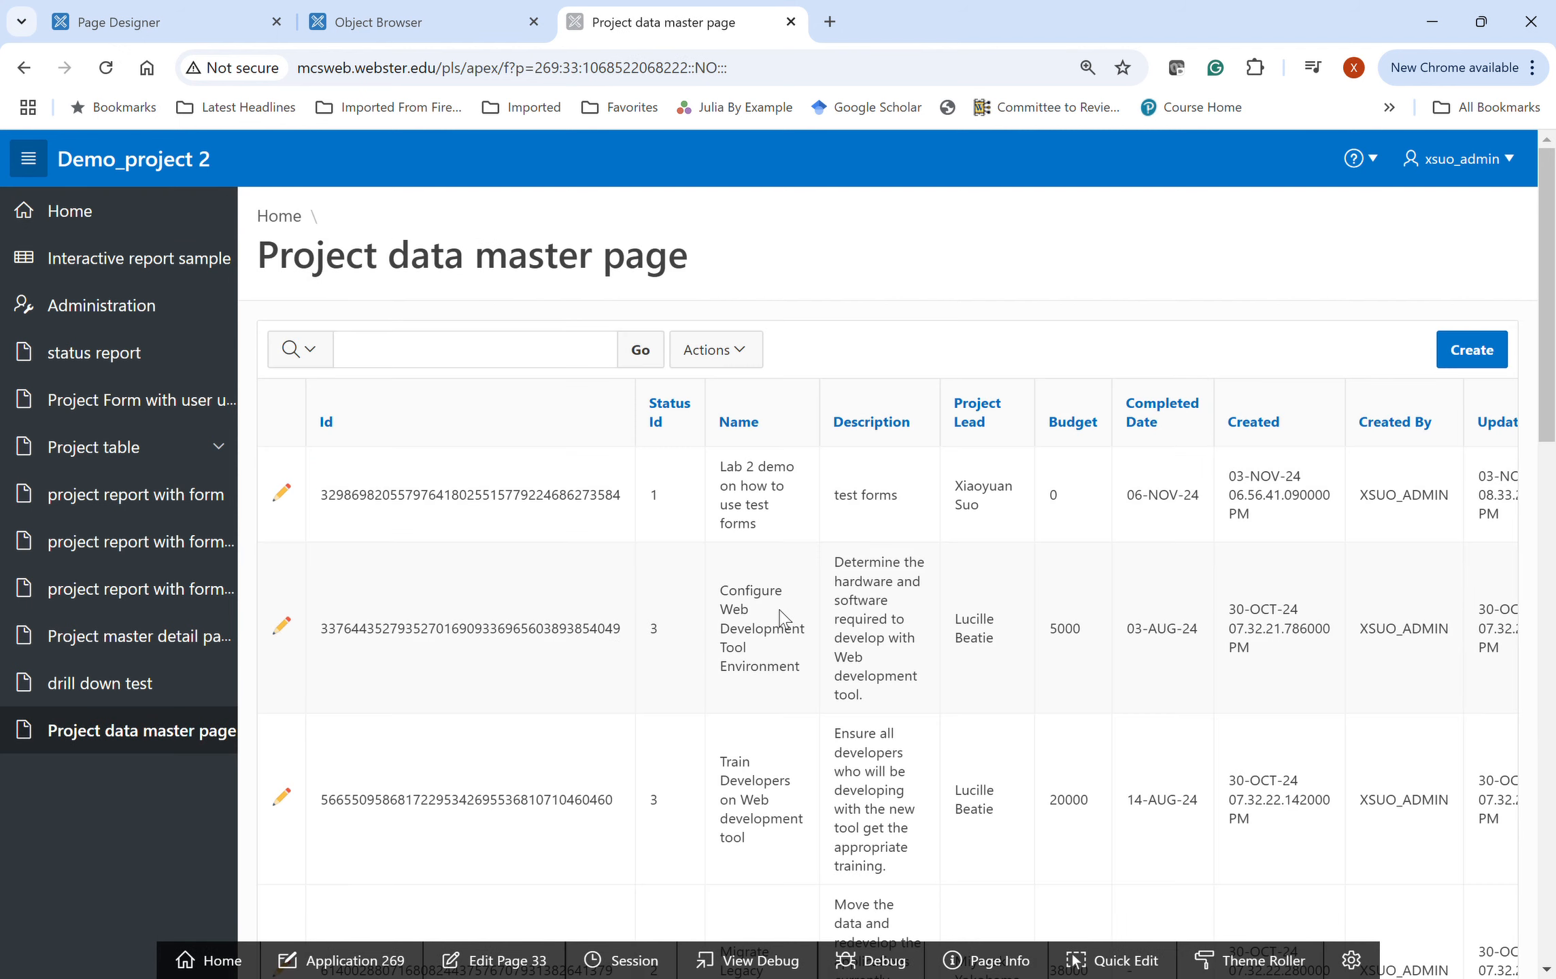
pyautogui.scroll(-5, 729, 729)
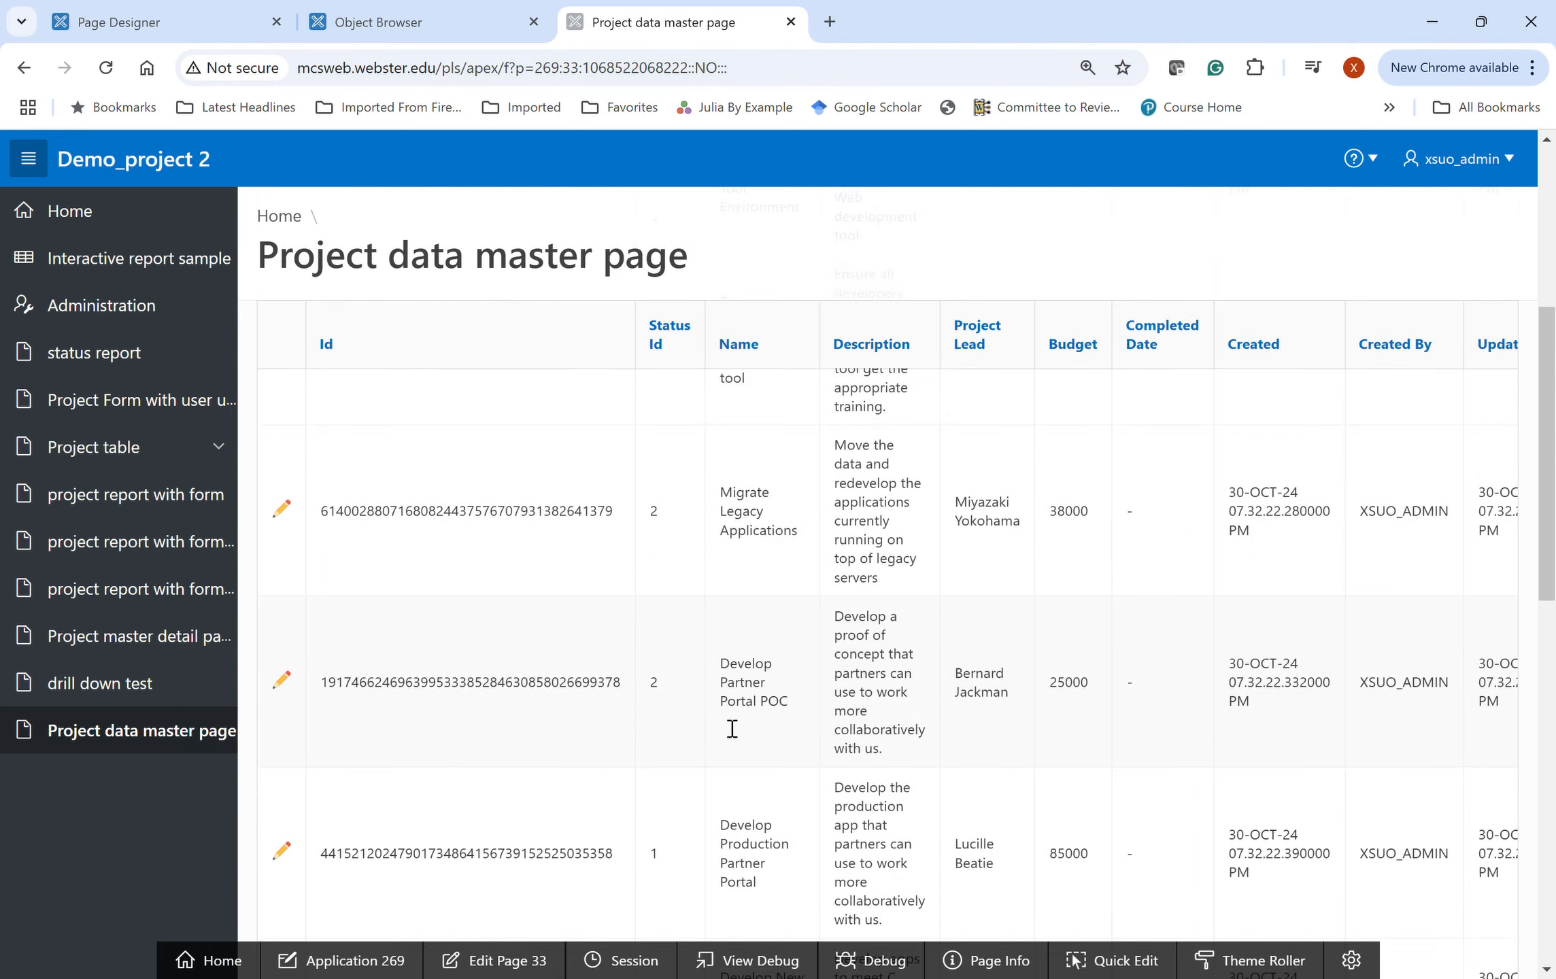
pyautogui.scroll(5, 731, 728)
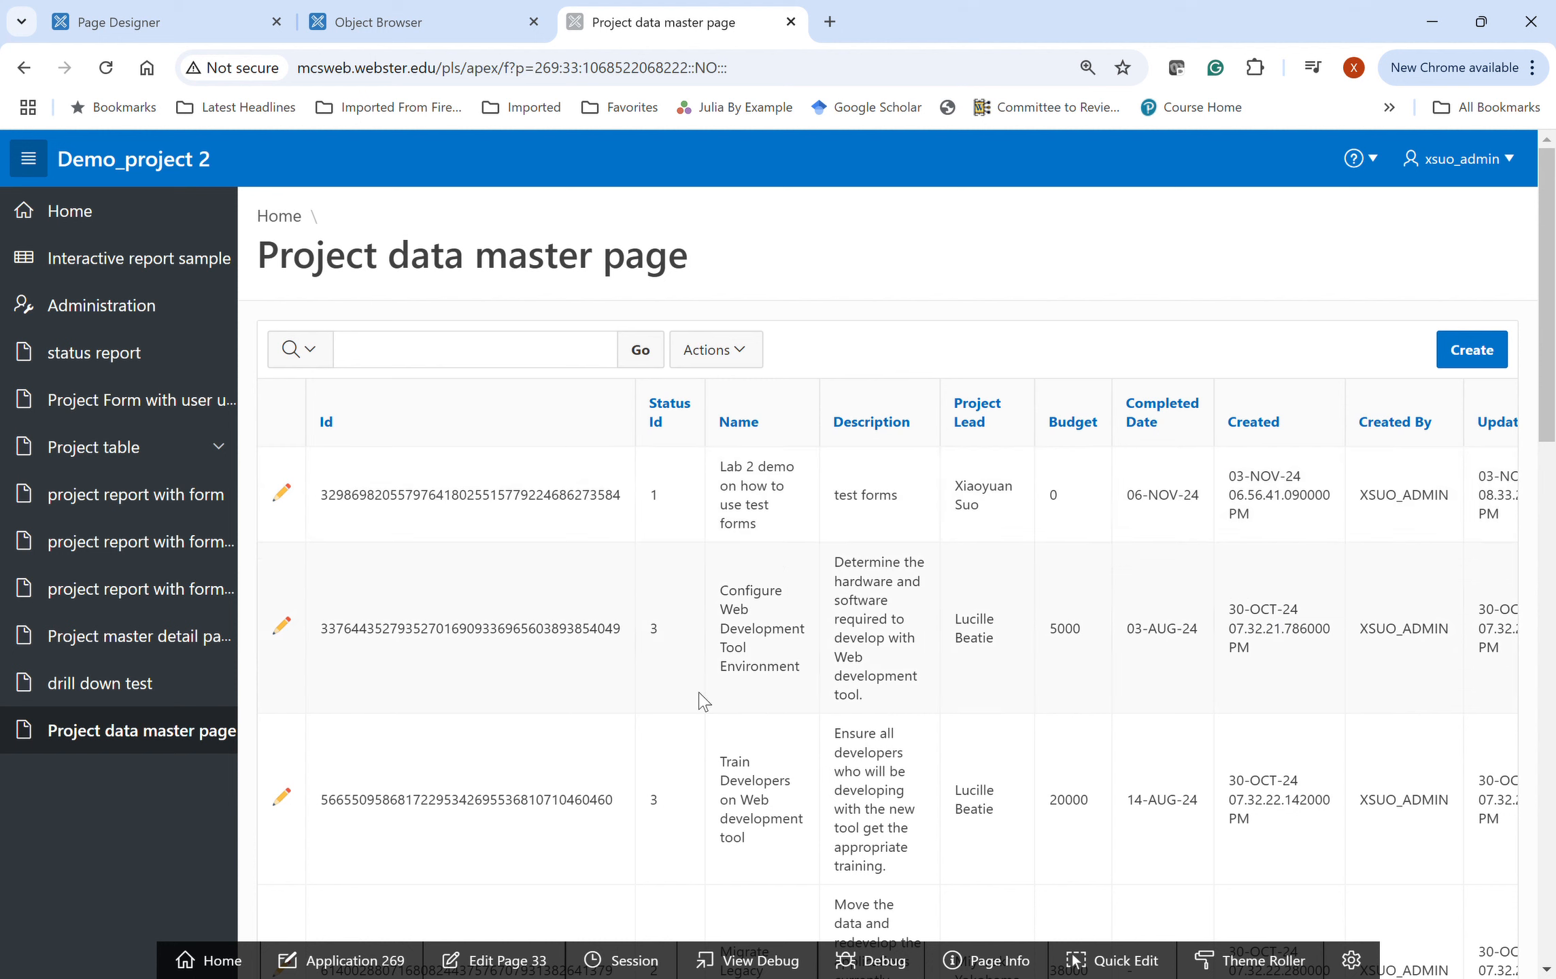
# - Open the Configure Web Development Tool Environment project and view its six tasks below the form
pyautogui.click(281, 625)
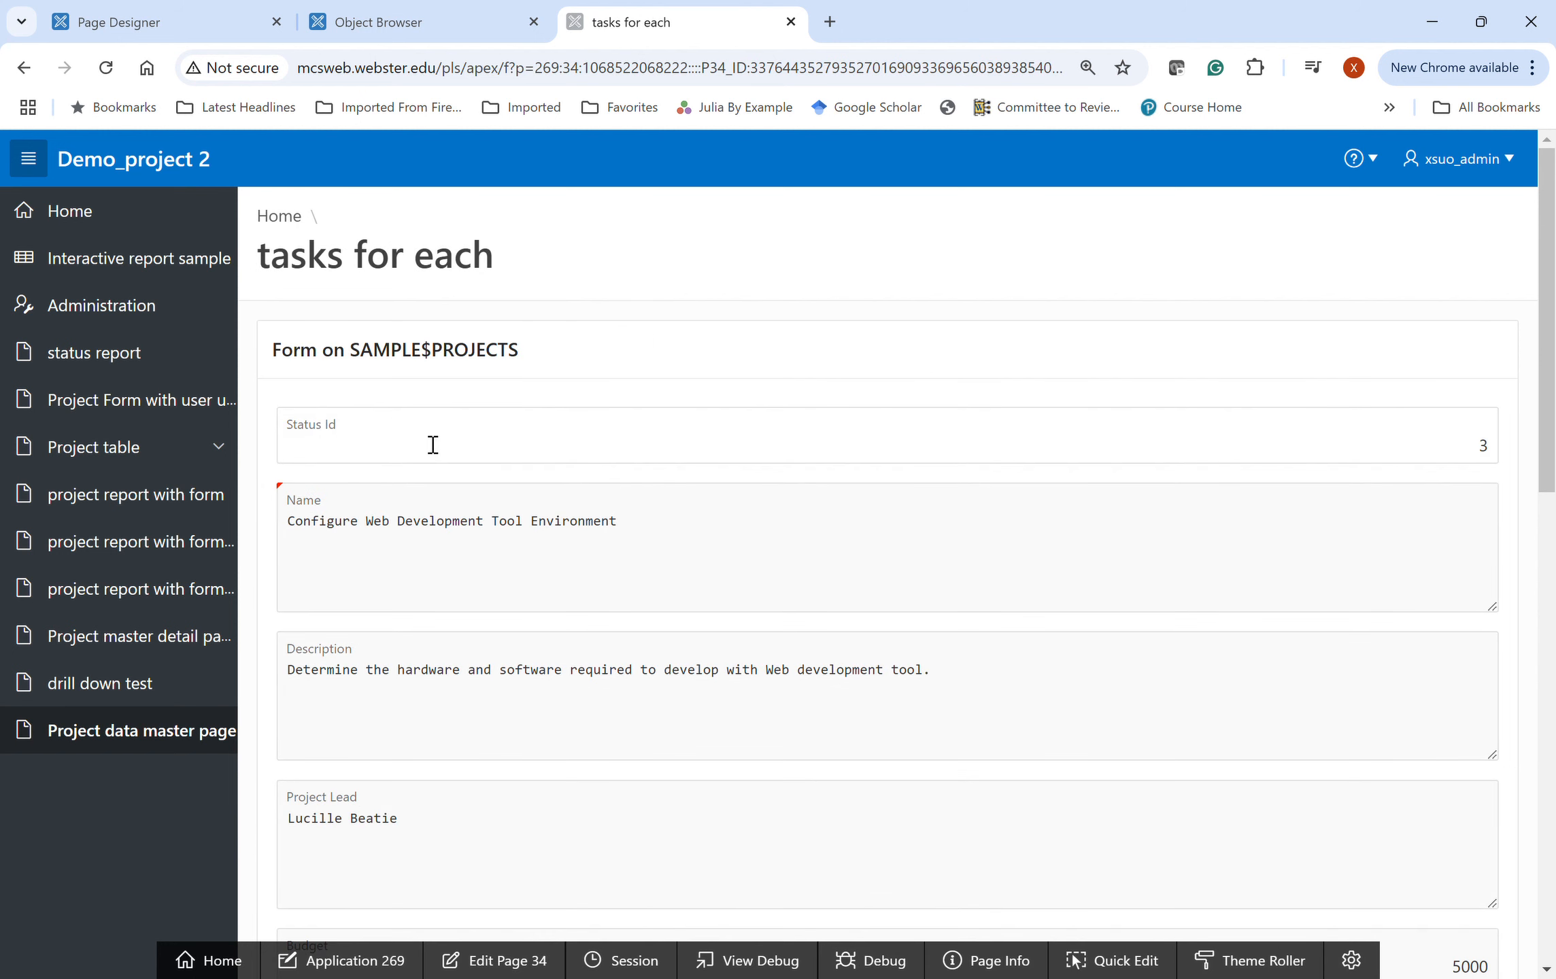
pyautogui.scroll(-10, 632, 513)
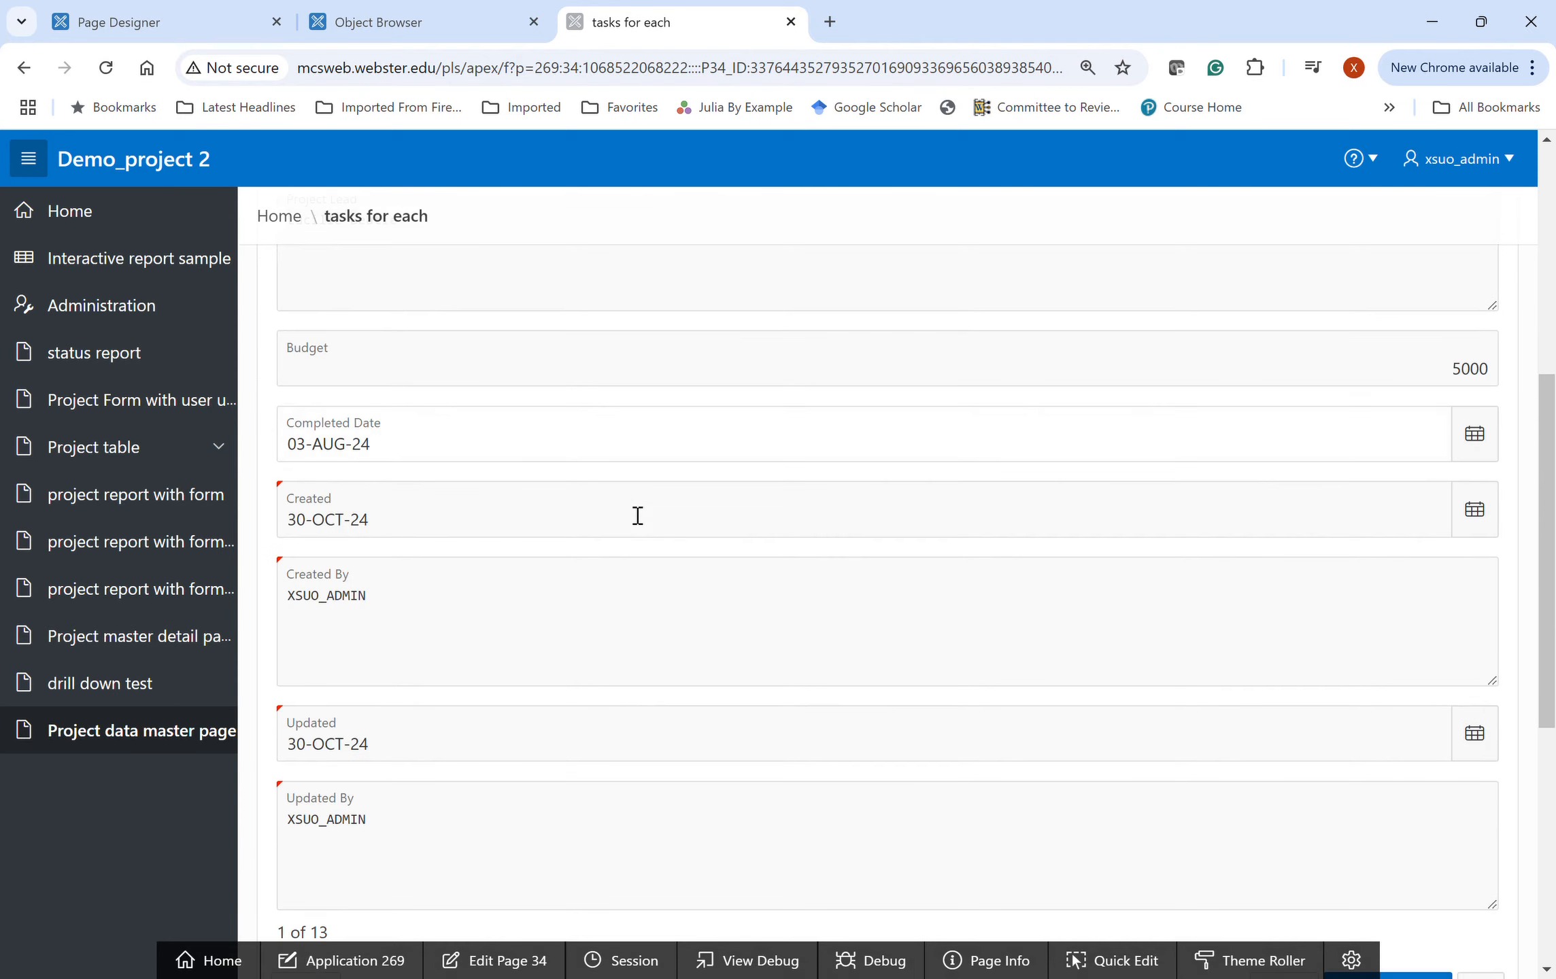
pyautogui.scroll(-3, 633, 513)
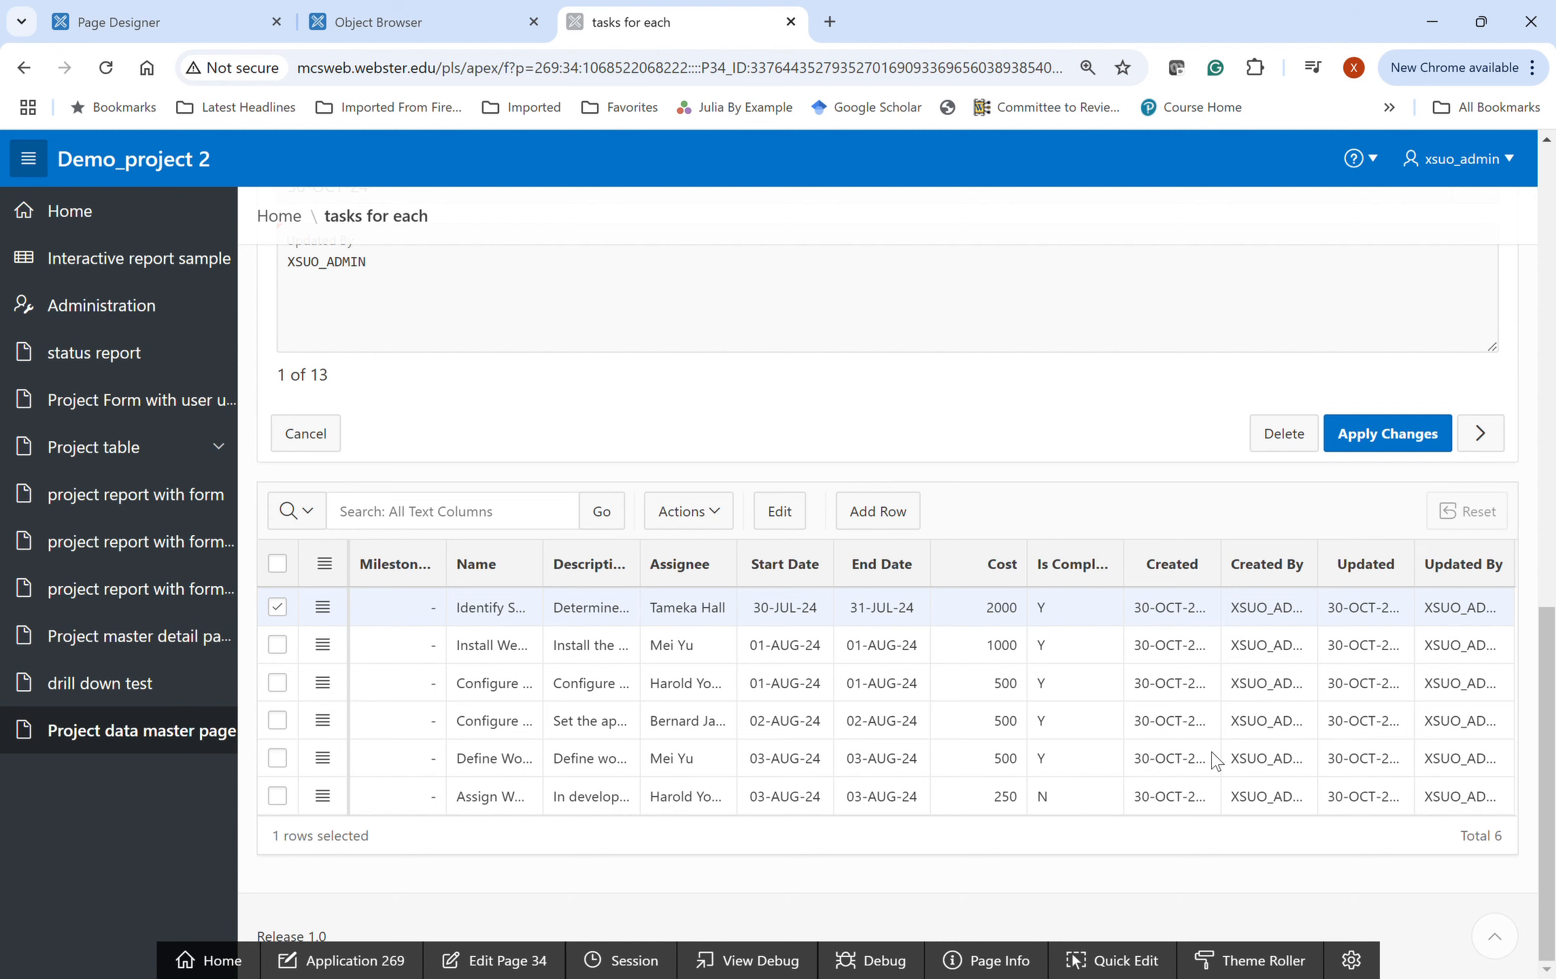
pyautogui.scroll(15, 588, 438)
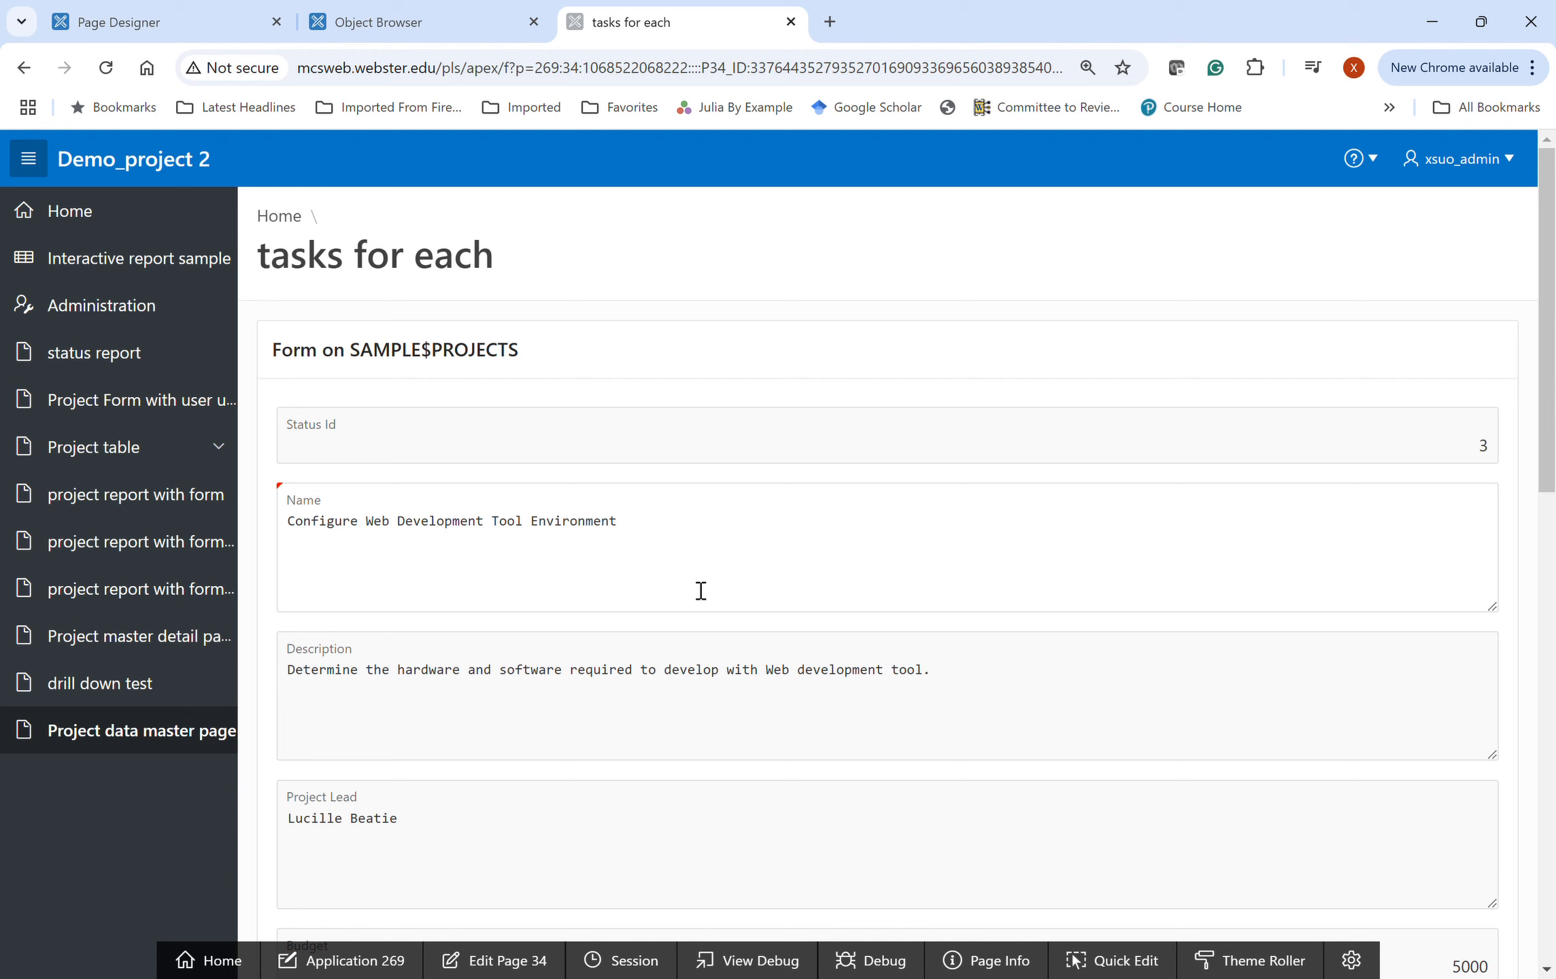
pyautogui.scroll(-6, 696, 745)
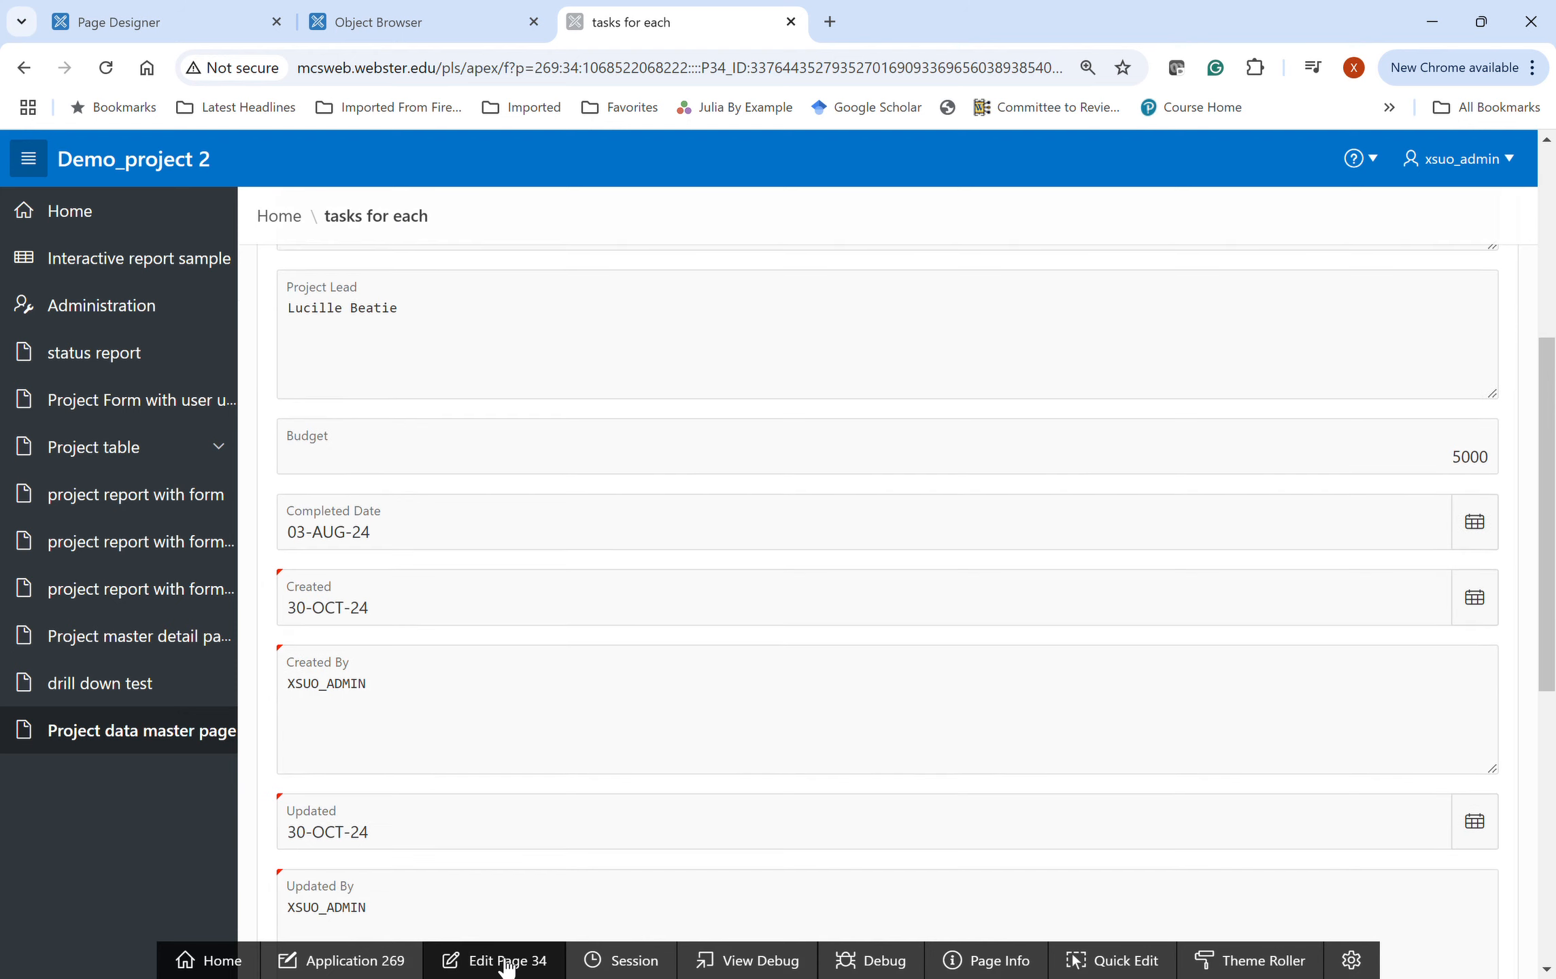
# - Open page 34, tasks for each, in Page Designer
pyautogui.click(507, 961)
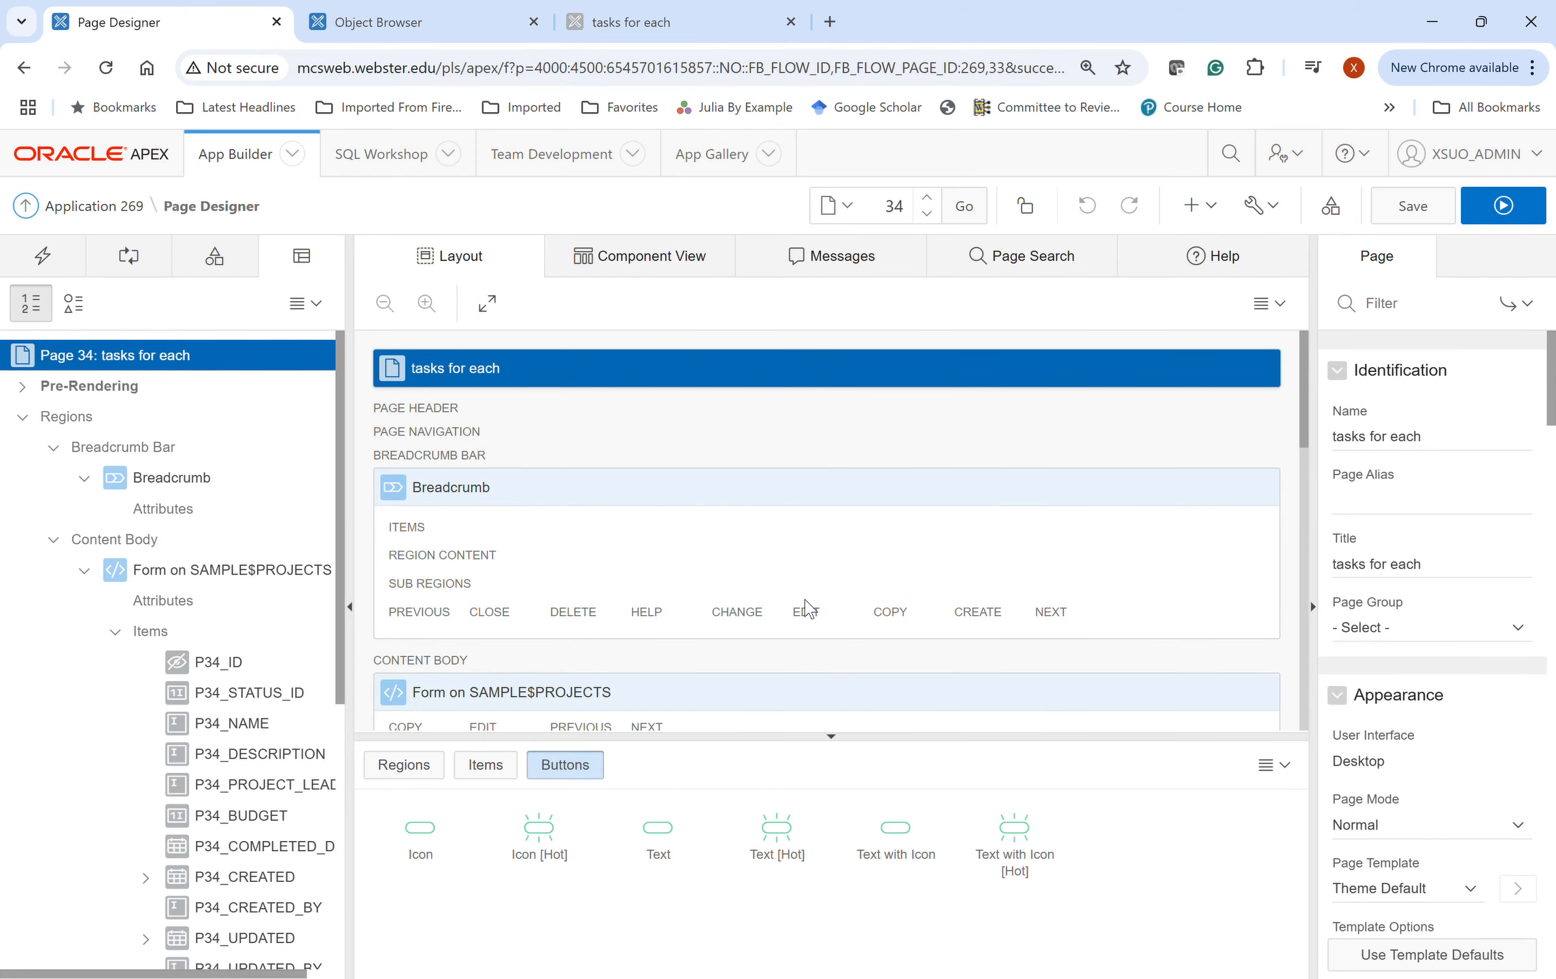
pyautogui.scroll(-5, 807, 607)
pyautogui.scroll(1, 812, 611)
# - Set P34_NAME's Start New Row to No so it sits beside P34_STATUS_ID
pyautogui.click(589, 475)
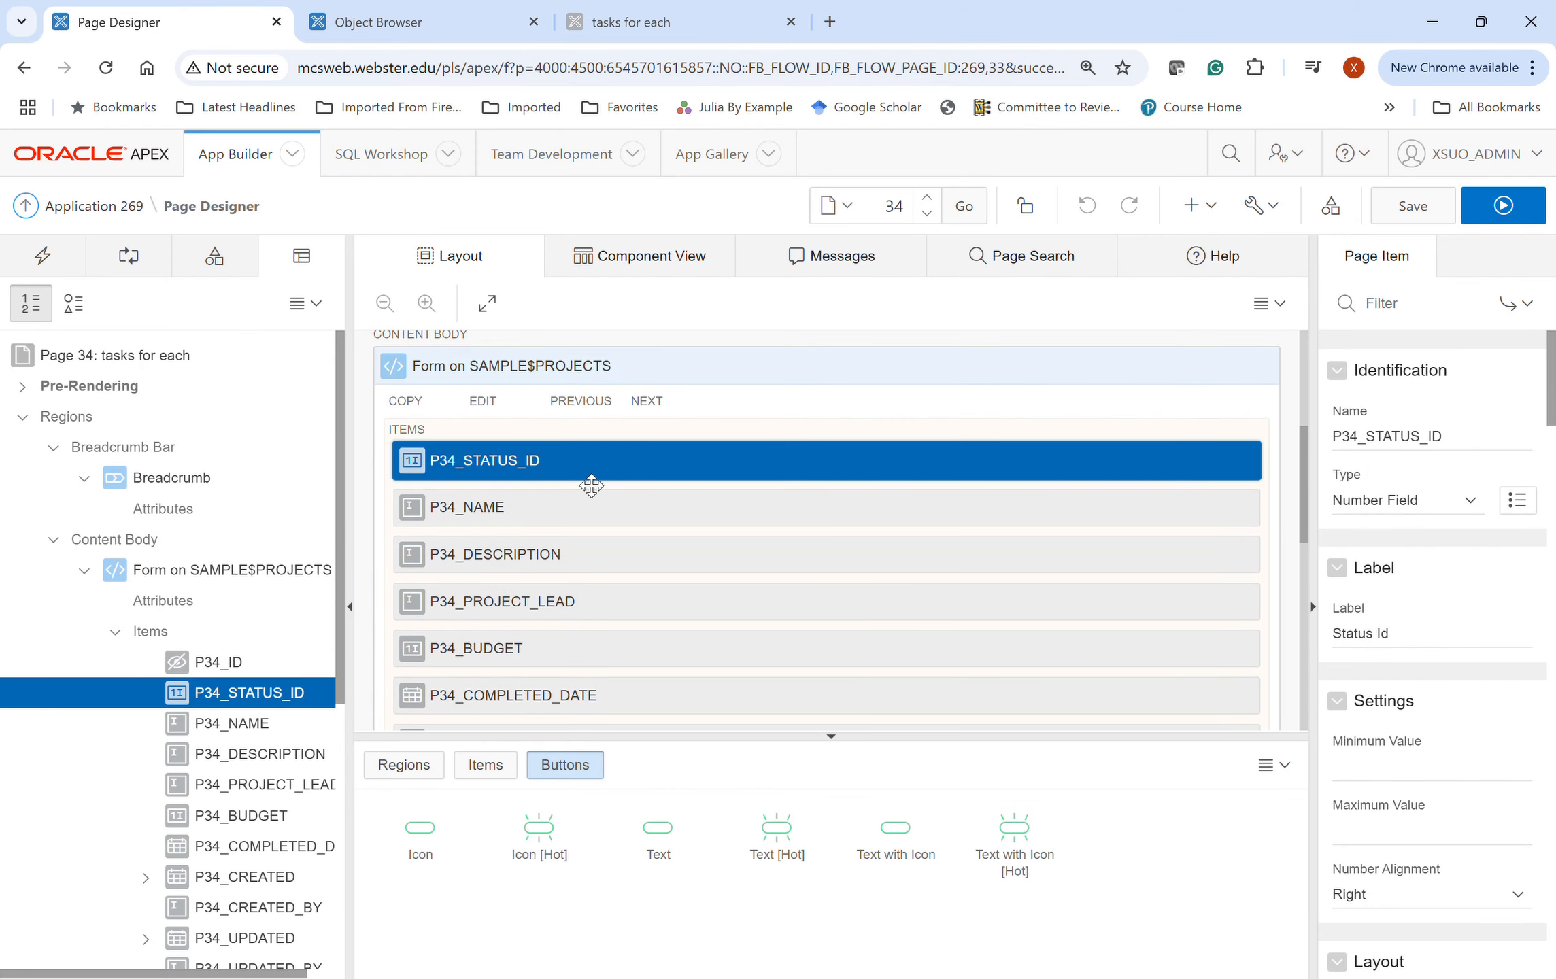
pyautogui.click(725, 525)
pyautogui.scroll(-6, 1449, 680)
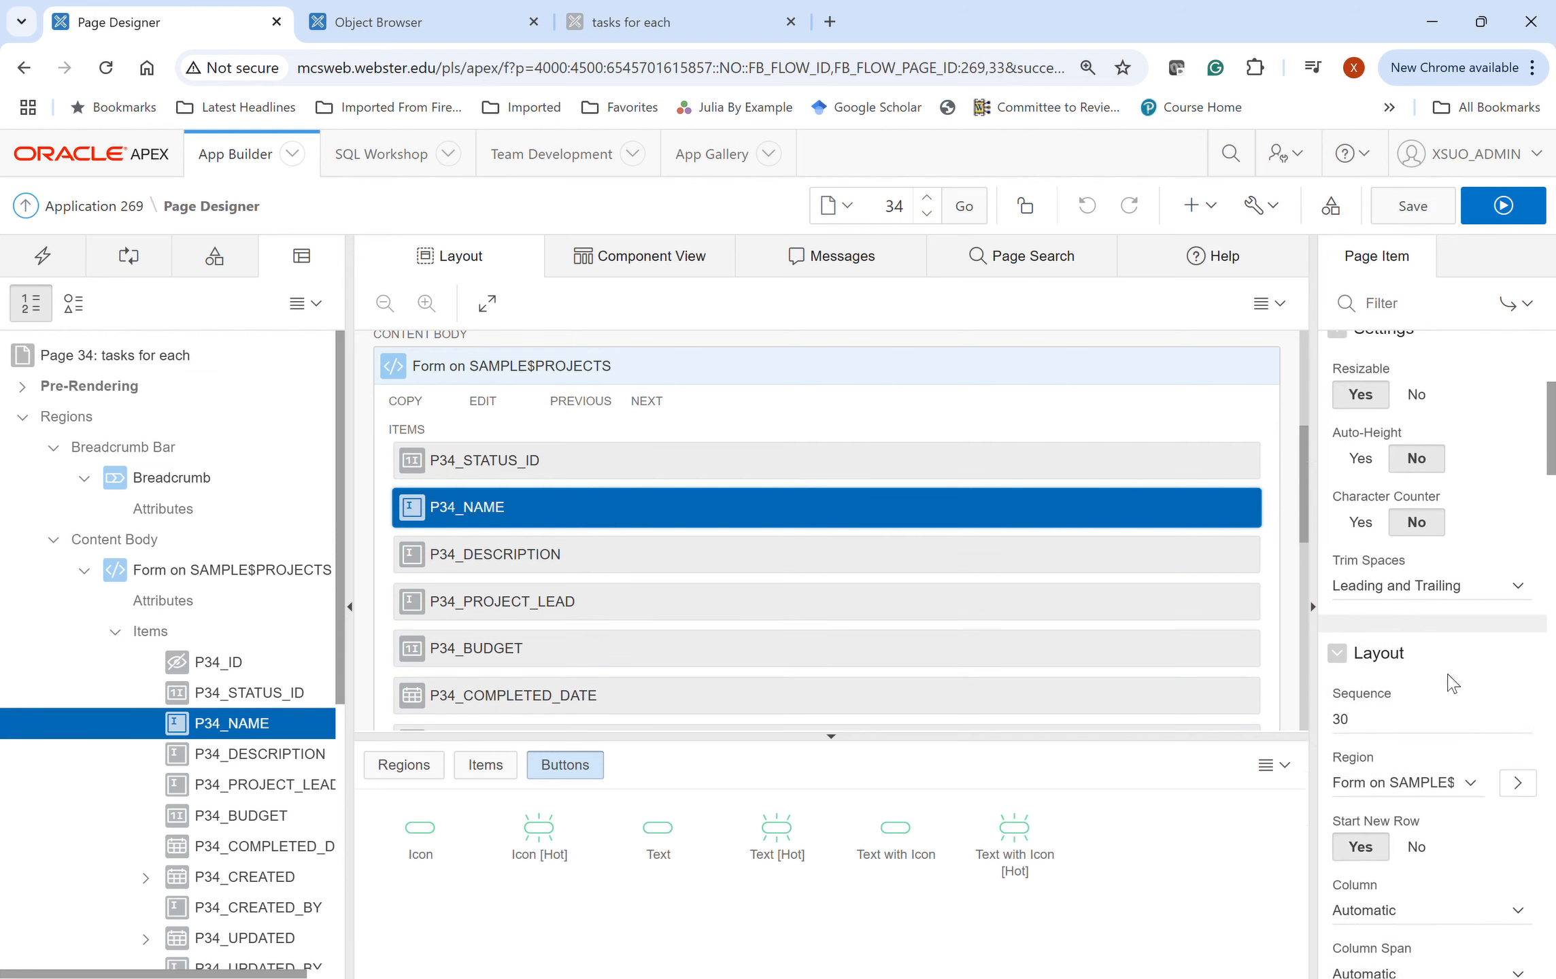
pyautogui.scroll(-7, 1460, 685)
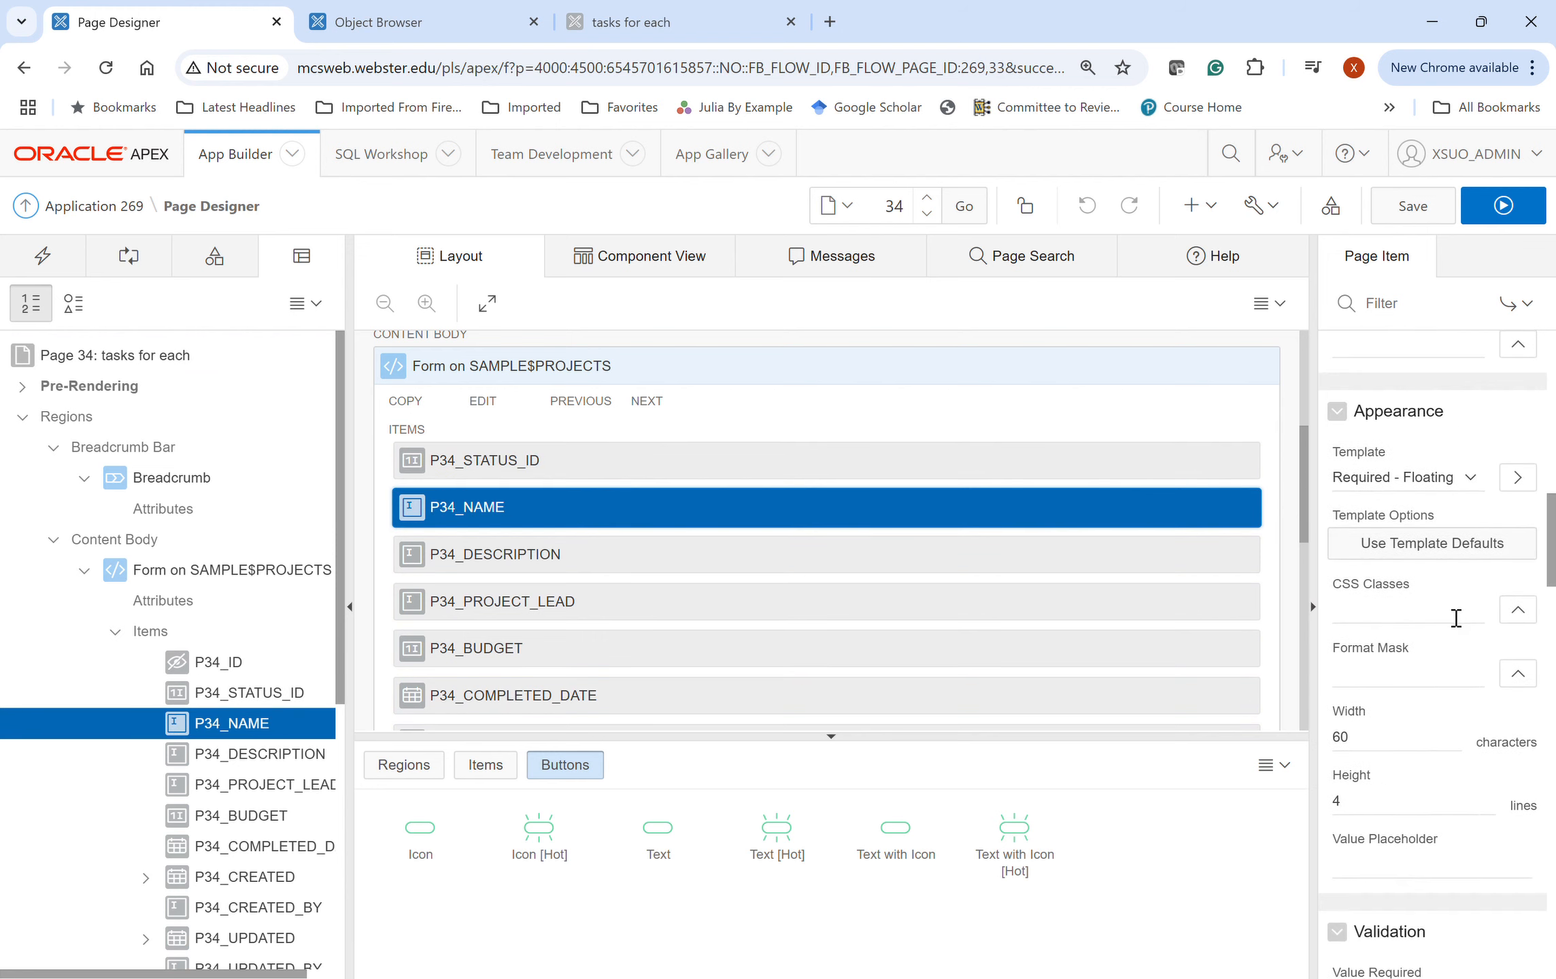
pyautogui.scroll(-10, 1428, 697)
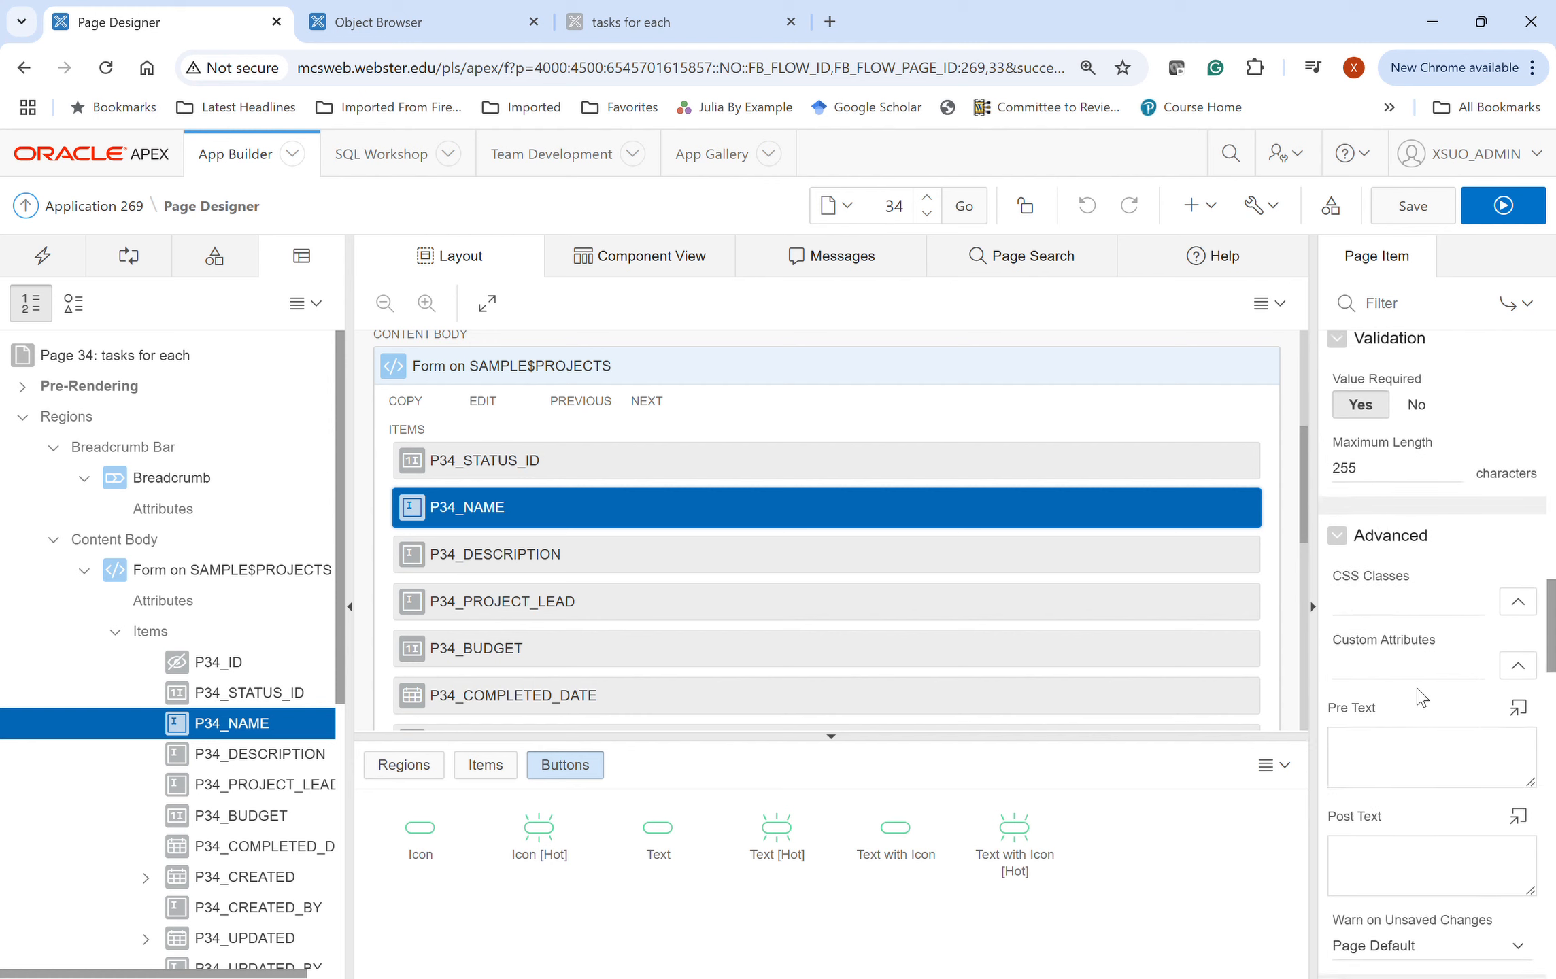
pyautogui.scroll(20, 1421, 695)
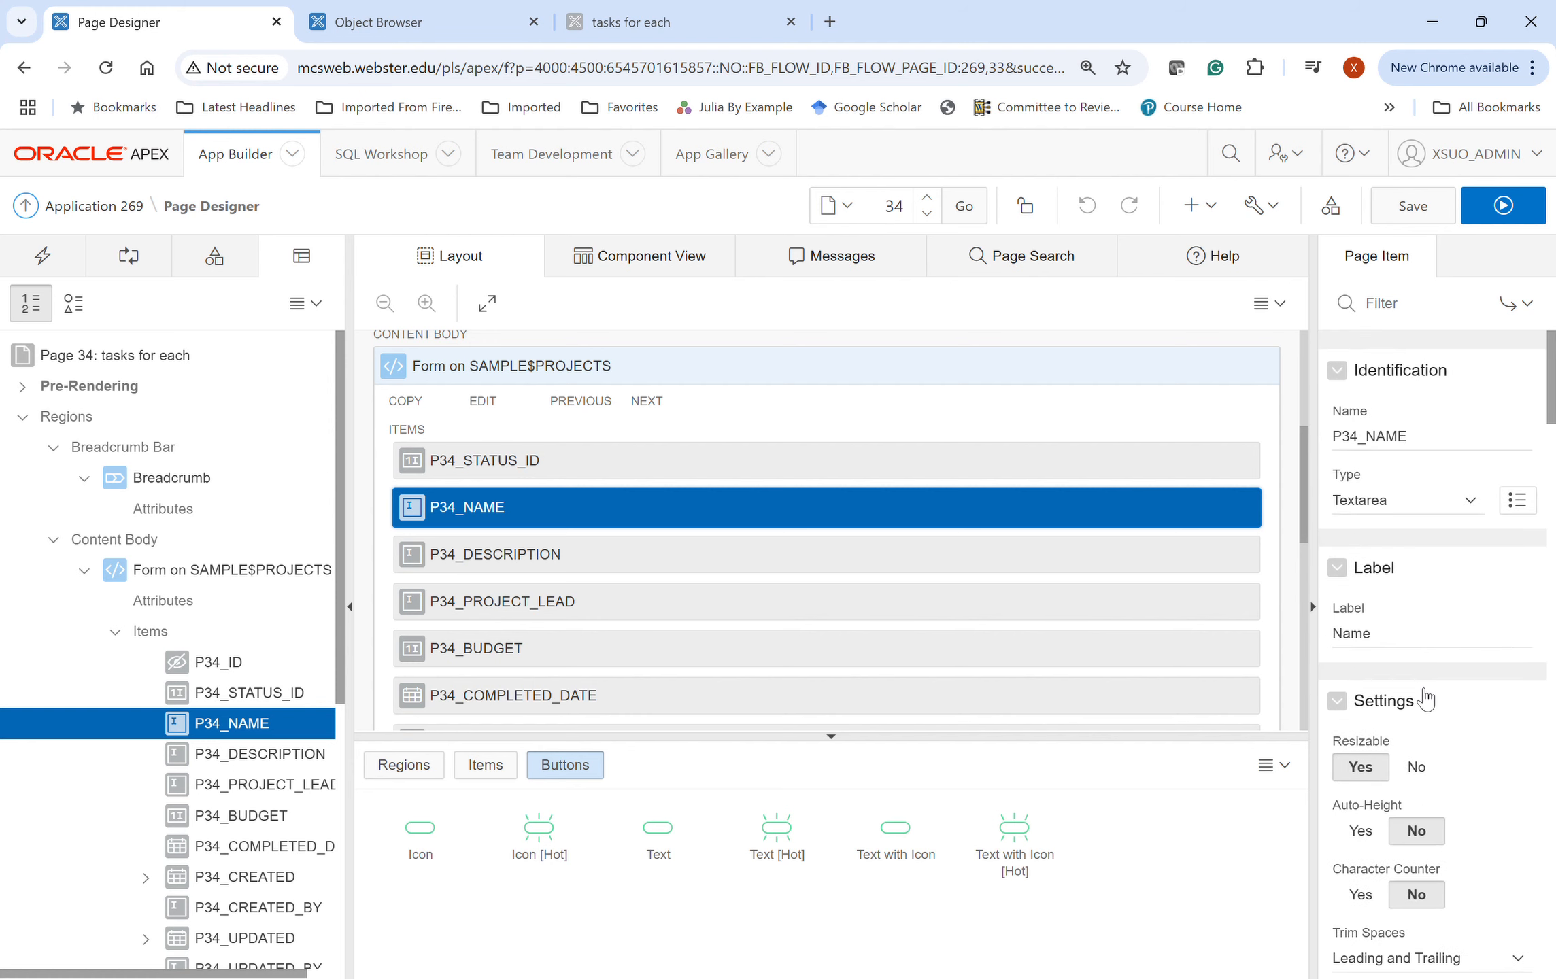
pyautogui.scroll(-5, 1406, 582)
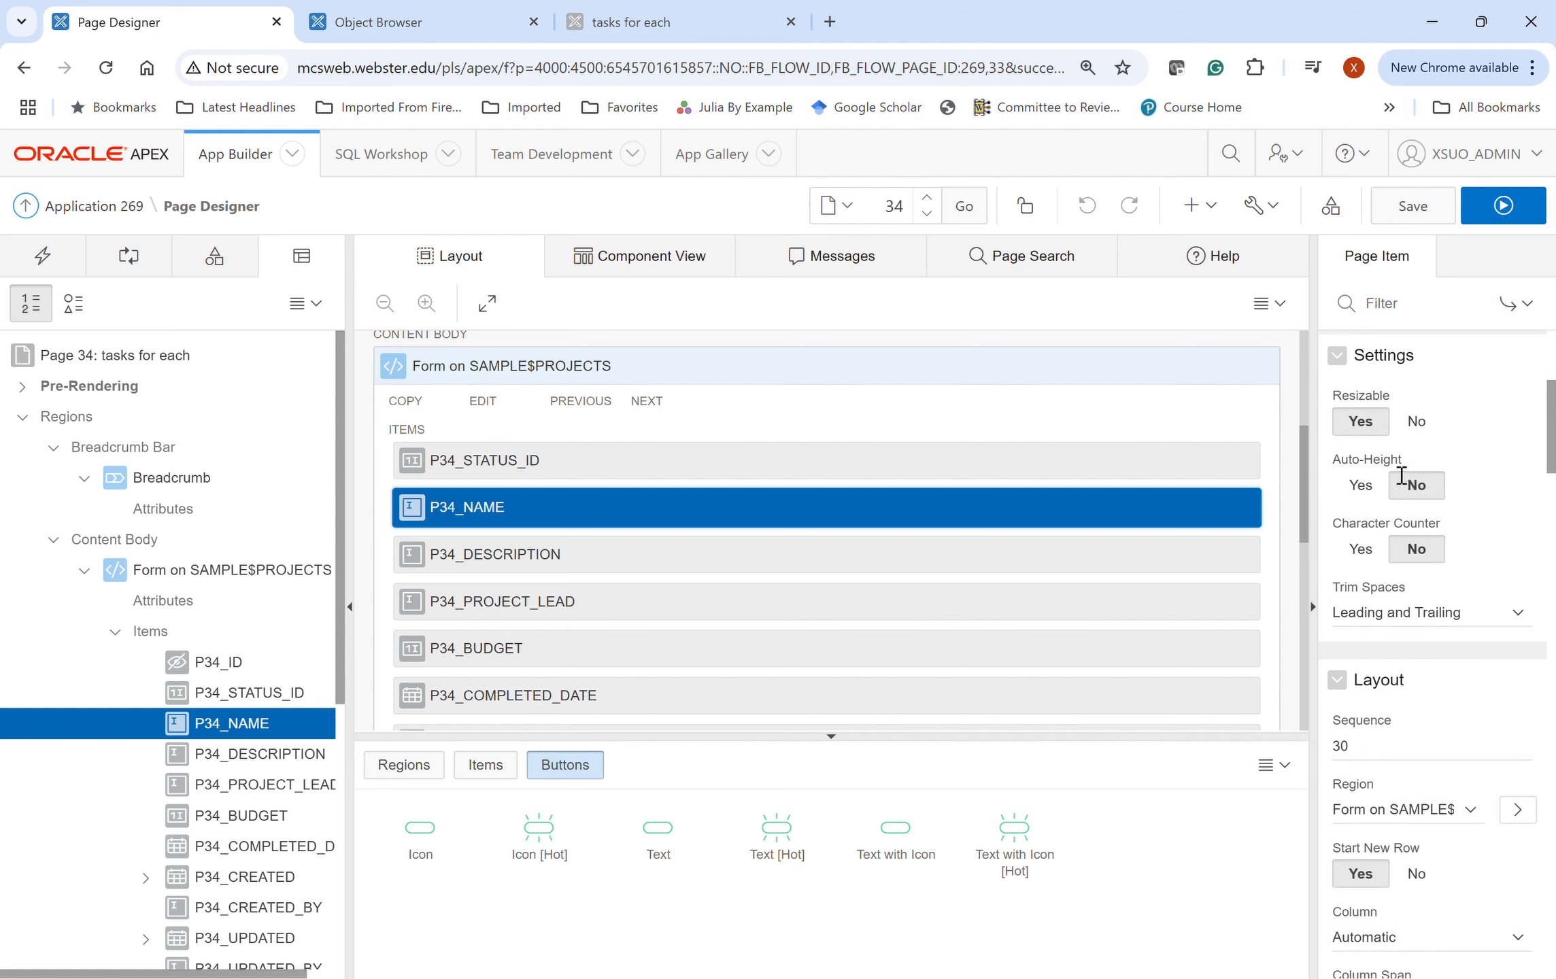
pyautogui.scroll(-2, 1419, 680)
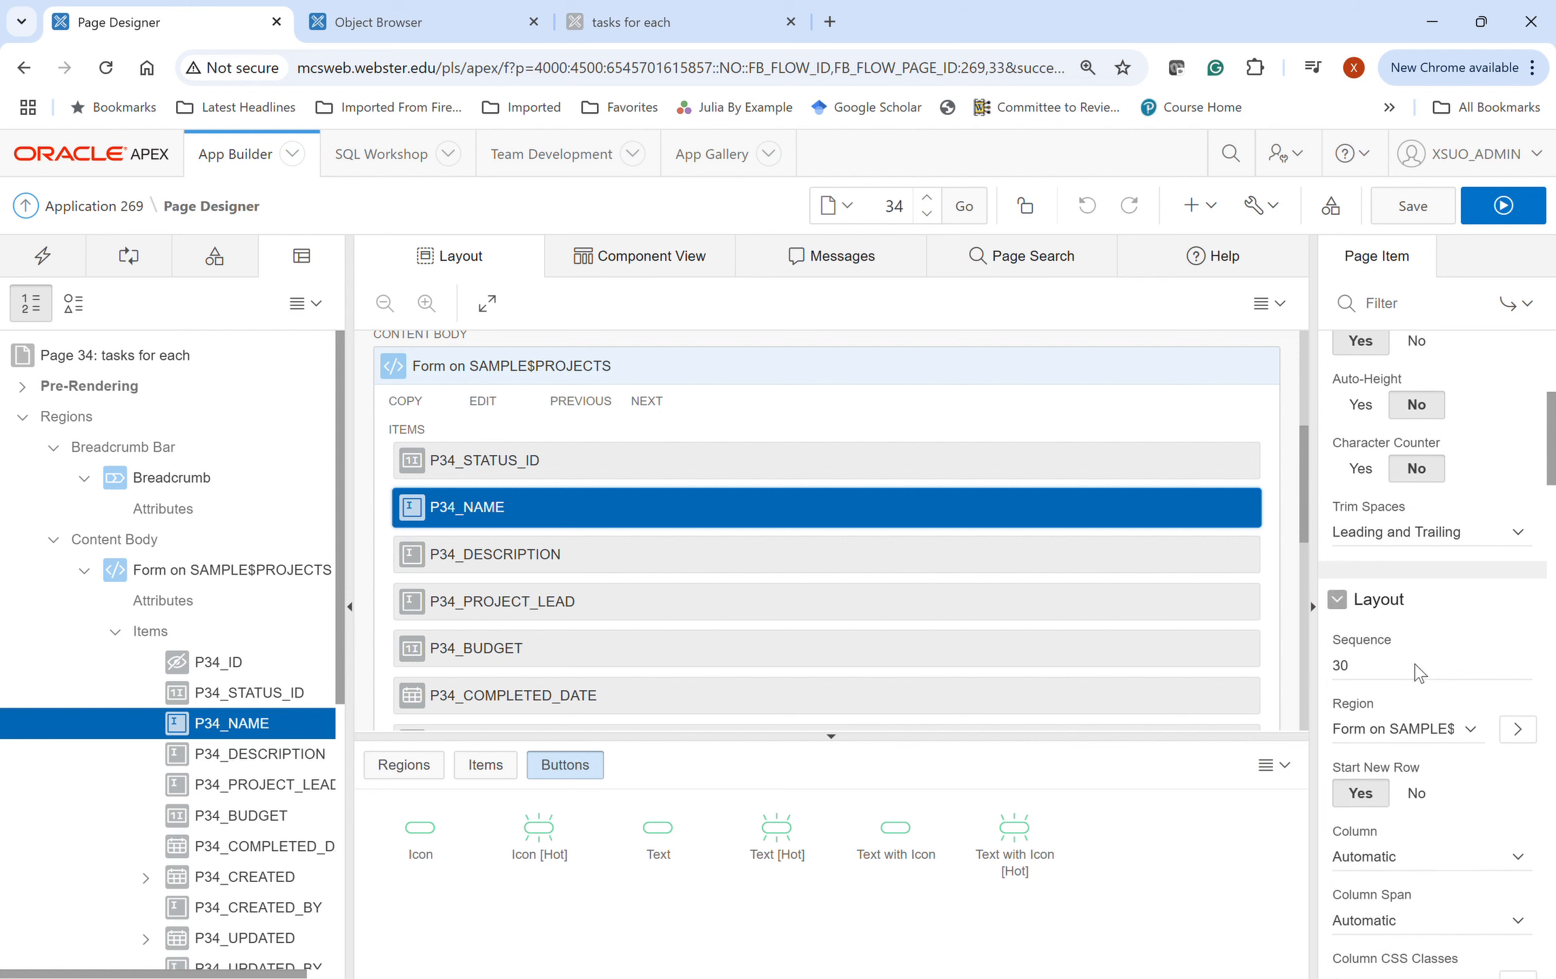
pyautogui.scroll(-4, 1425, 675)
pyautogui.click(1417, 612)
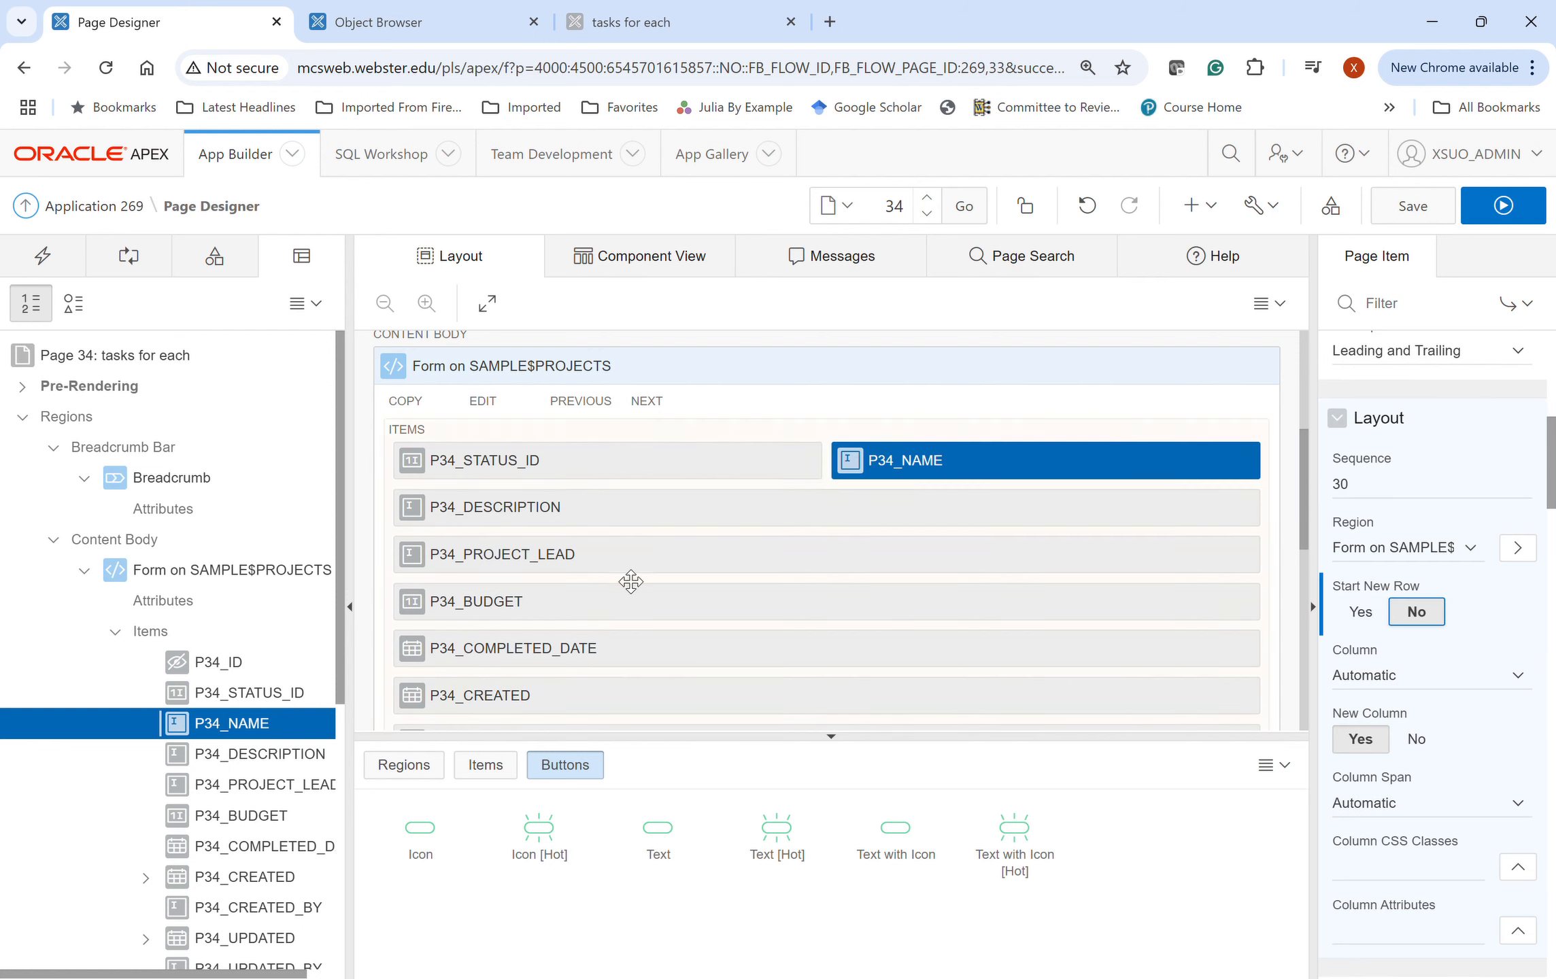
# - Inspect P34_BUDGET's properties, then select P34_STATUS_ID
pyautogui.click(677, 603)
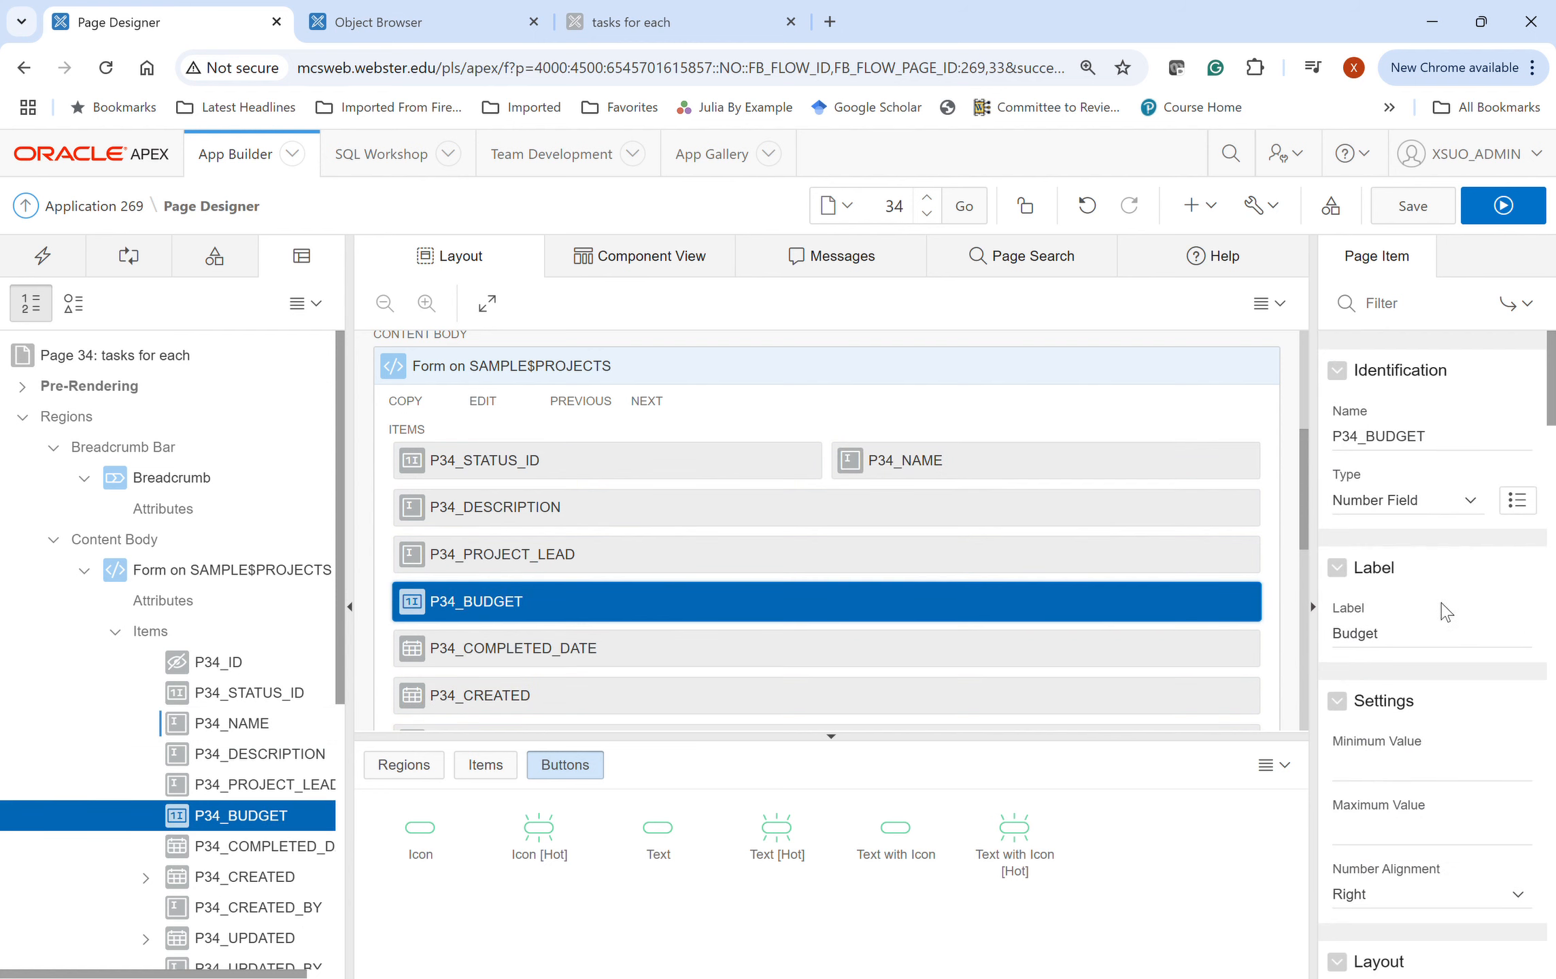
pyautogui.scroll(-3, 1383, 796)
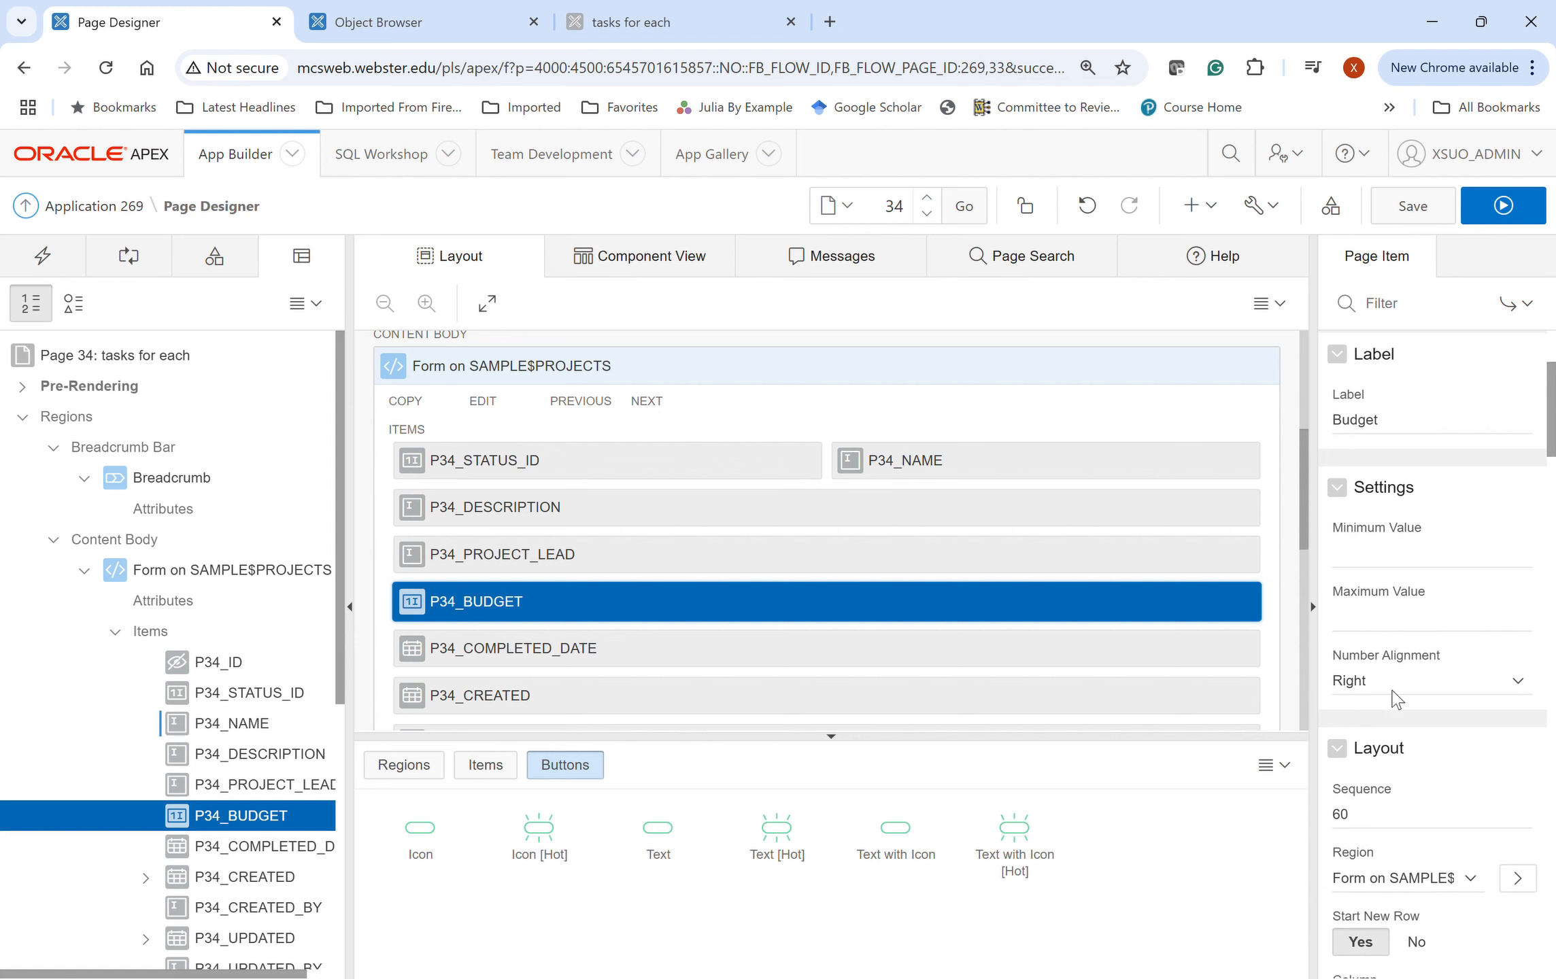
pyautogui.scroll(-4, 1401, 687)
pyautogui.scroll(5, 1428, 775)
pyautogui.scroll(3, 1429, 779)
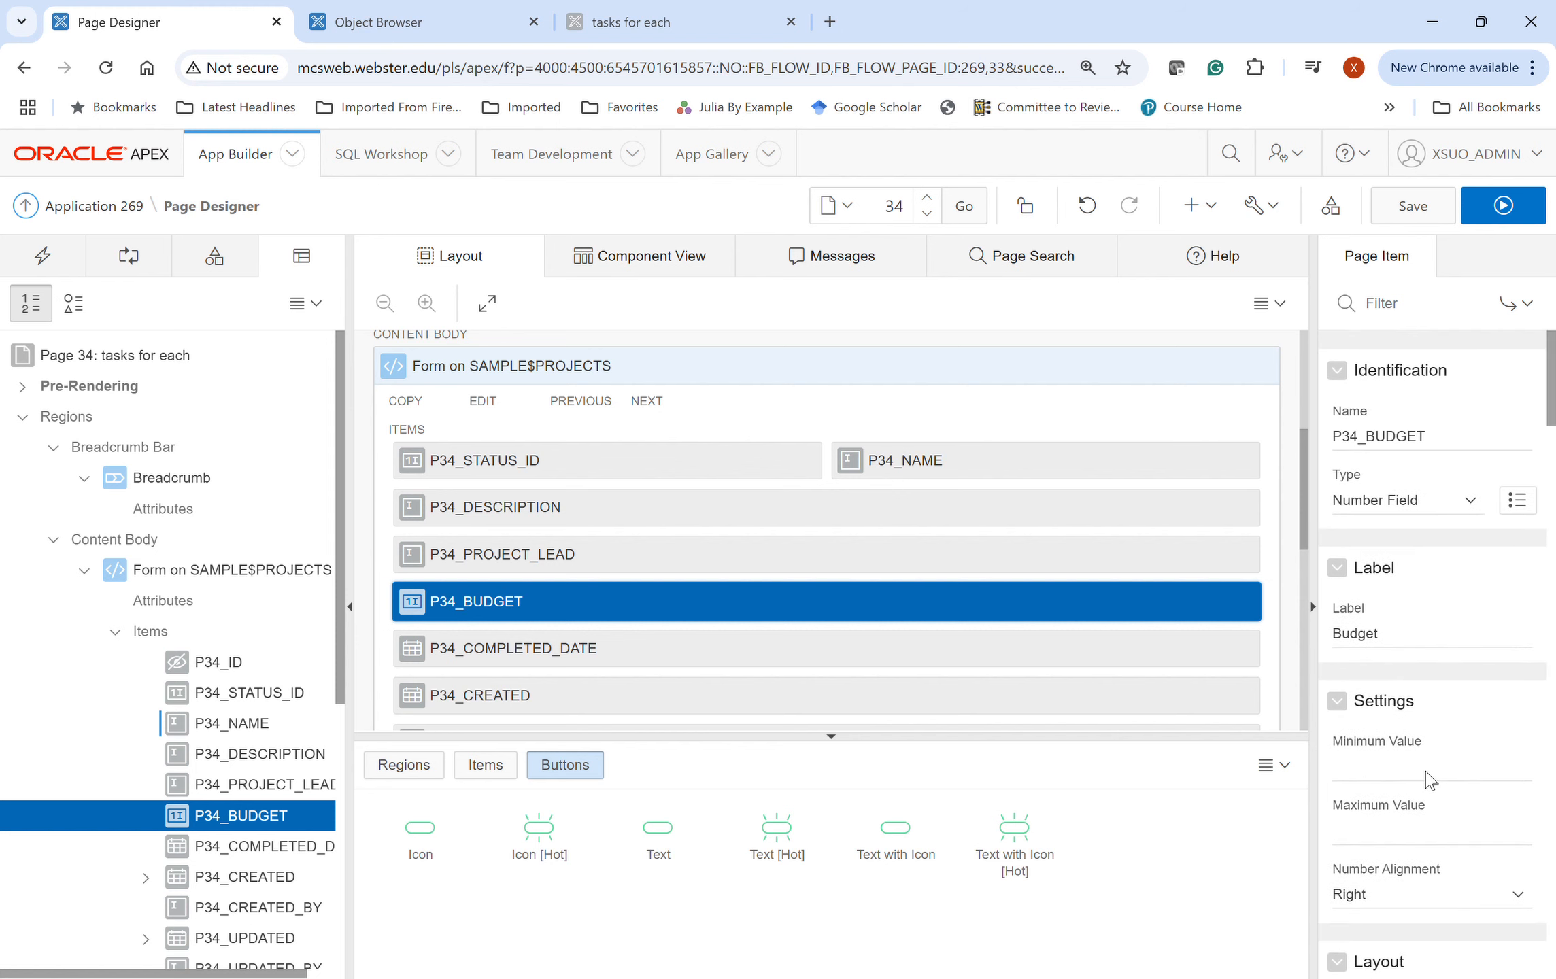
pyautogui.scroll(-1, 1428, 779)
pyautogui.scroll(1, 1425, 778)
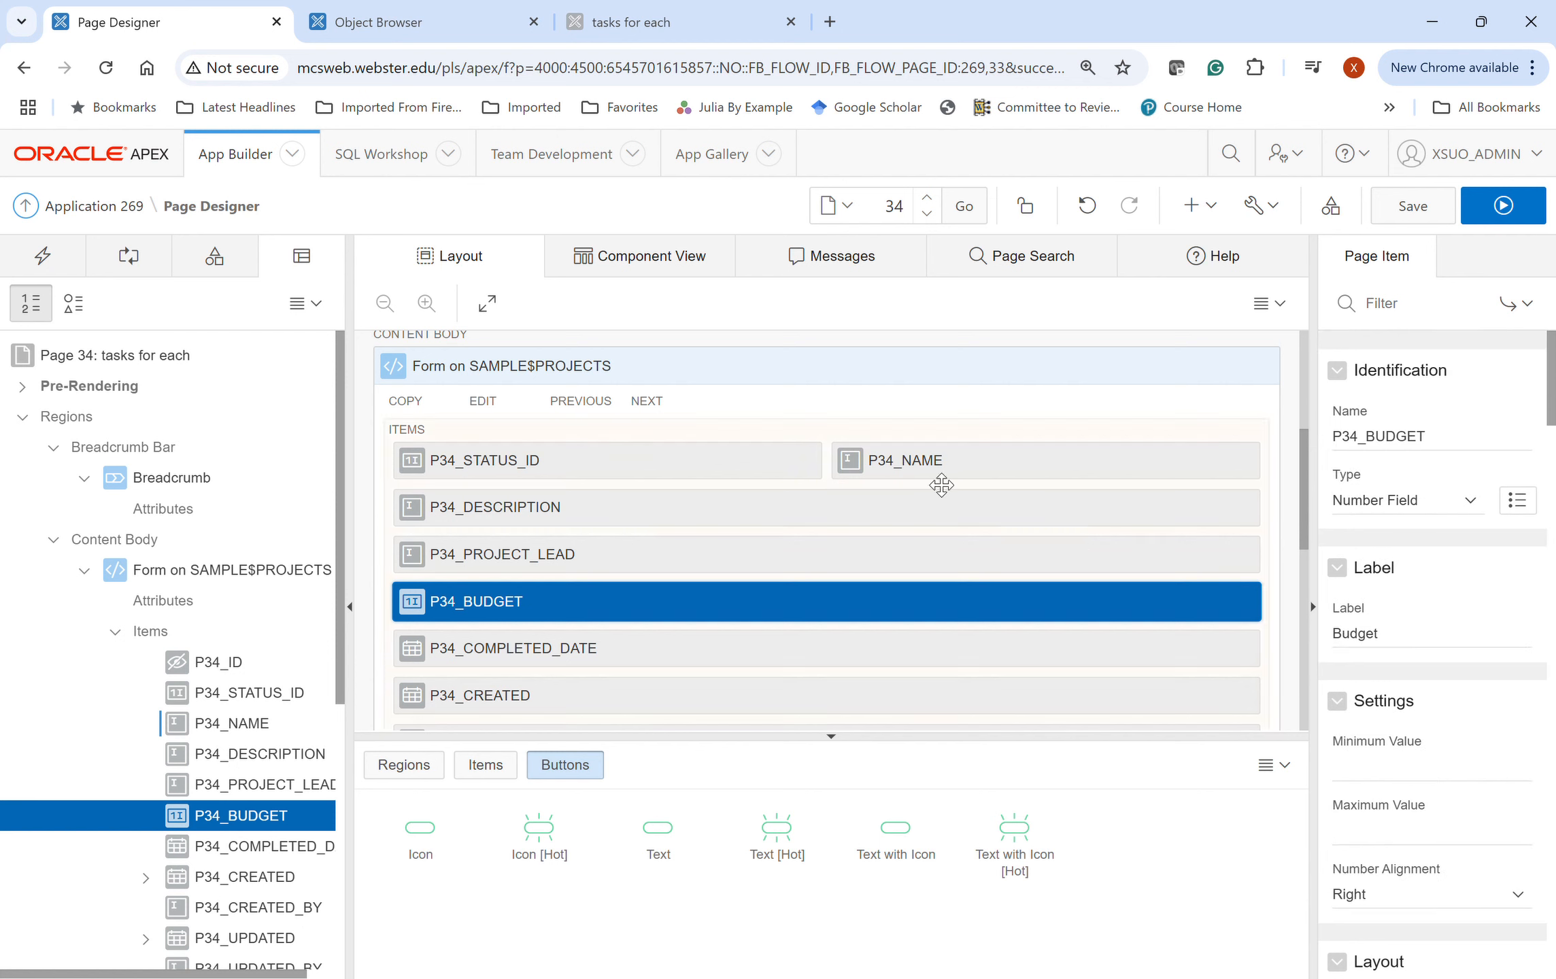
pyautogui.click(711, 456)
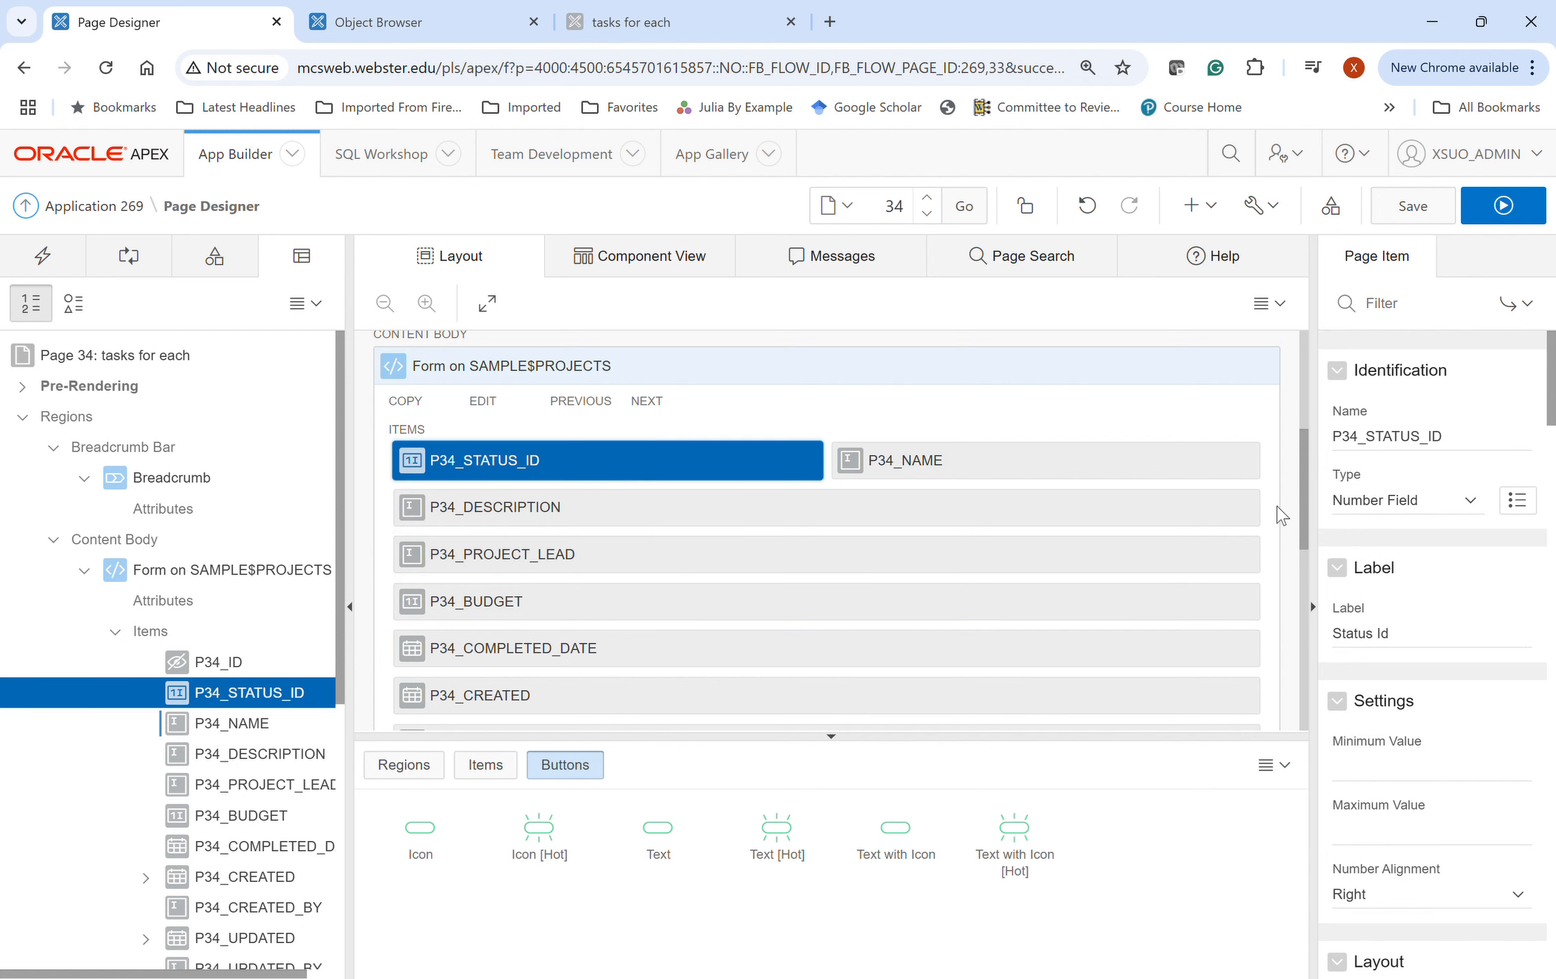
# - Make P34_STATUS_ID a Select List using the shared status list of values, and save the page
pyautogui.click(1410, 374)
pyautogui.scroll(-12, 1475, 852)
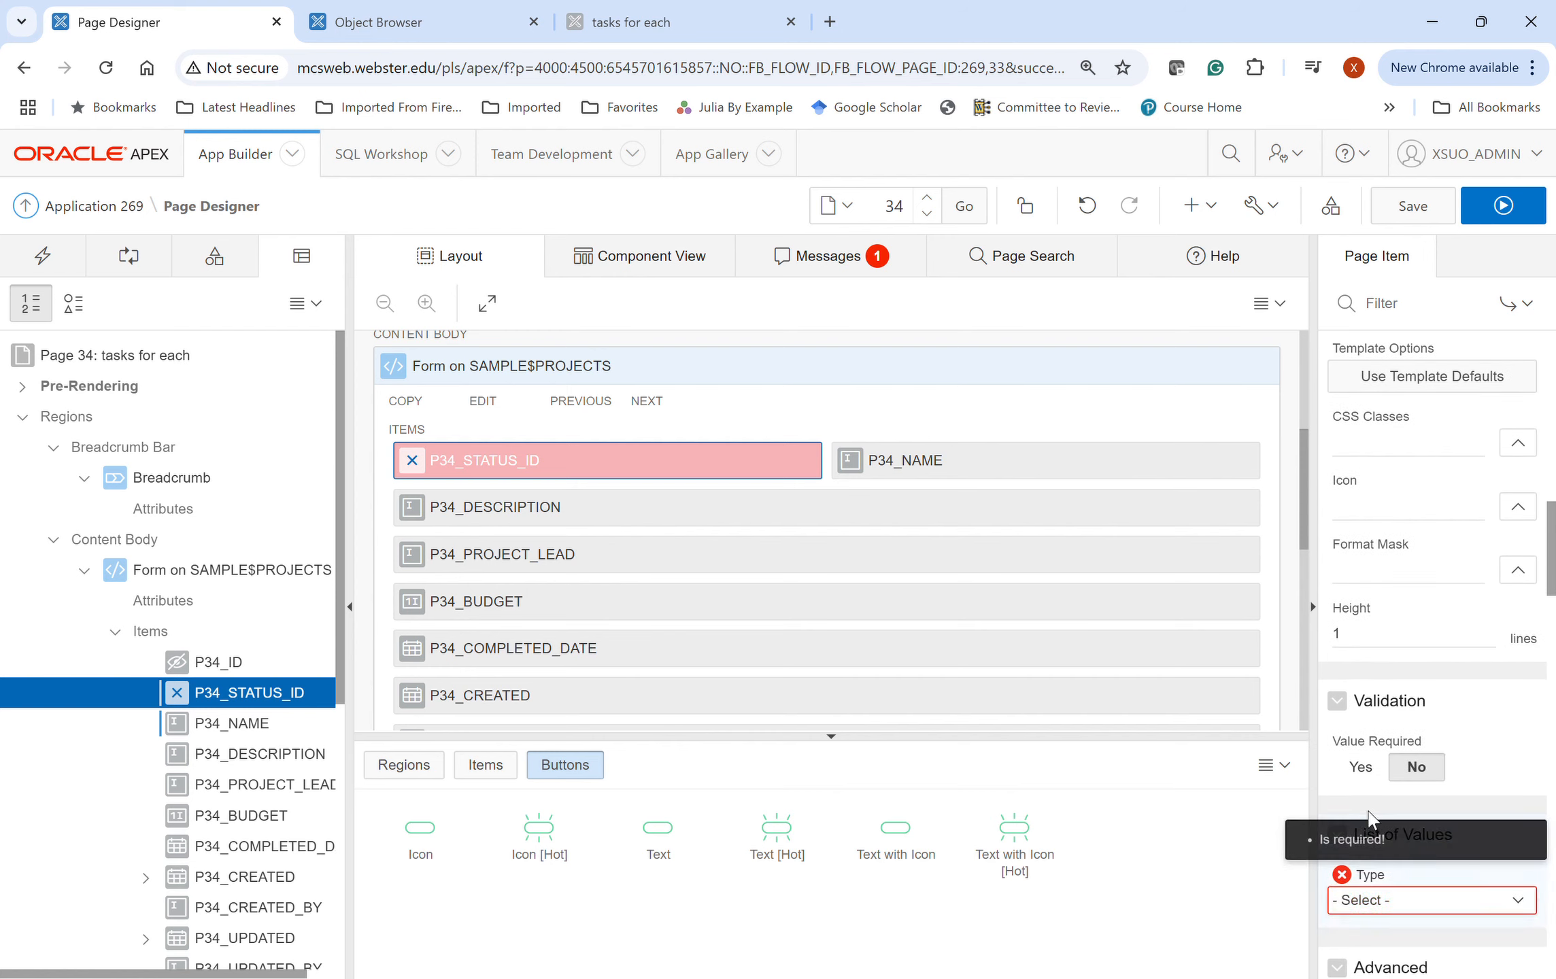
pyautogui.click(1390, 803)
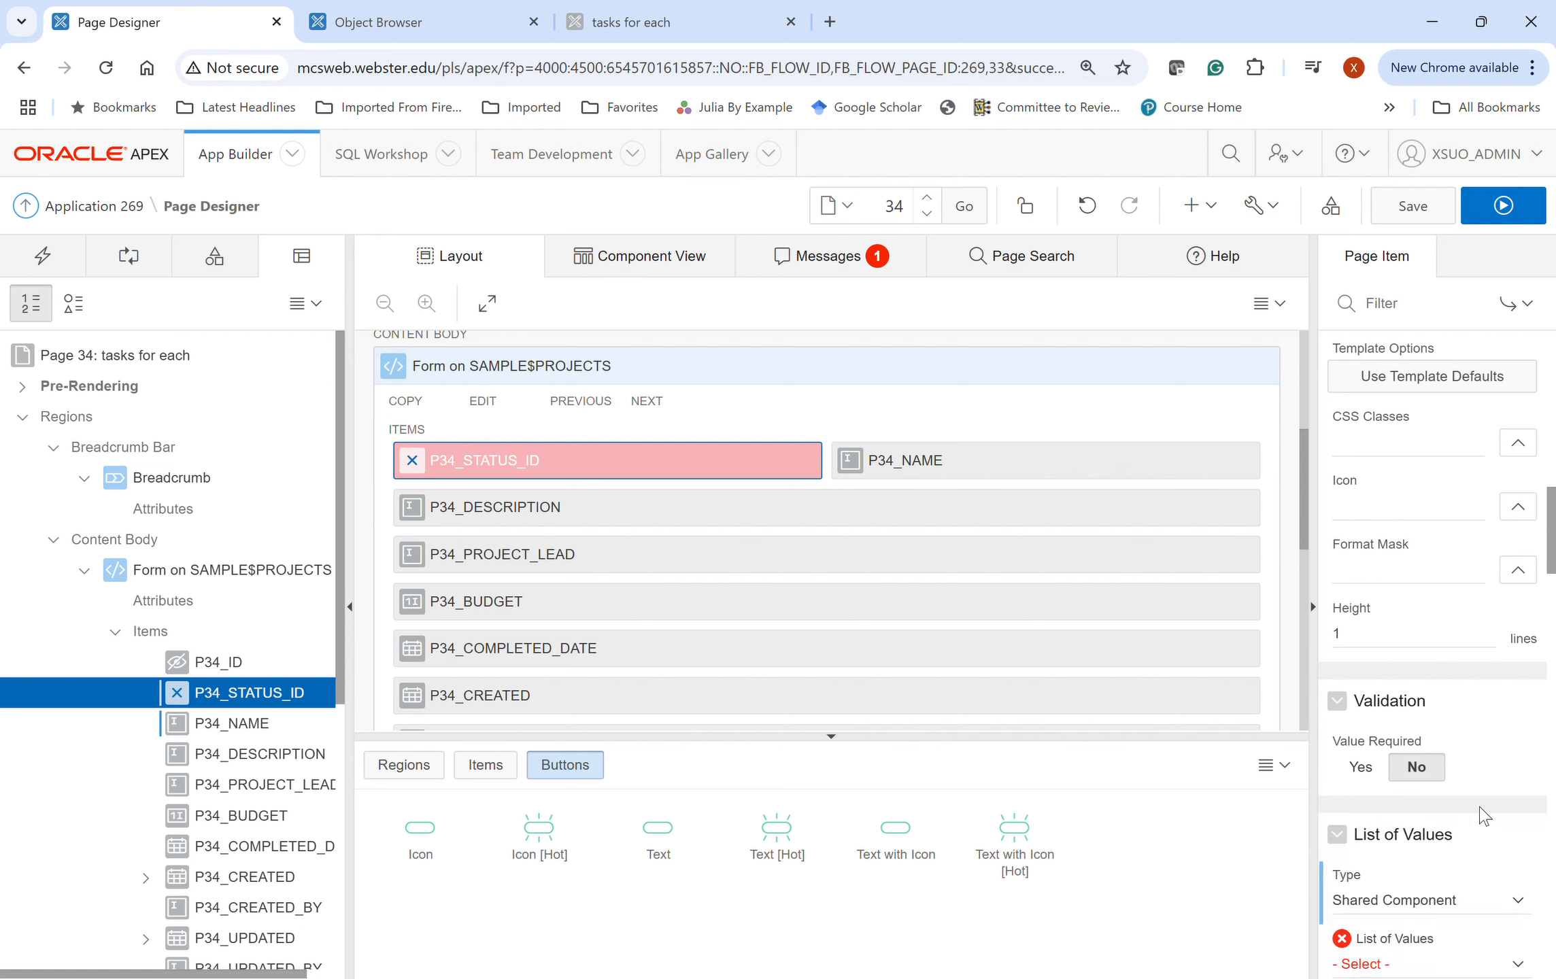
pyautogui.scroll(-3, 1494, 822)
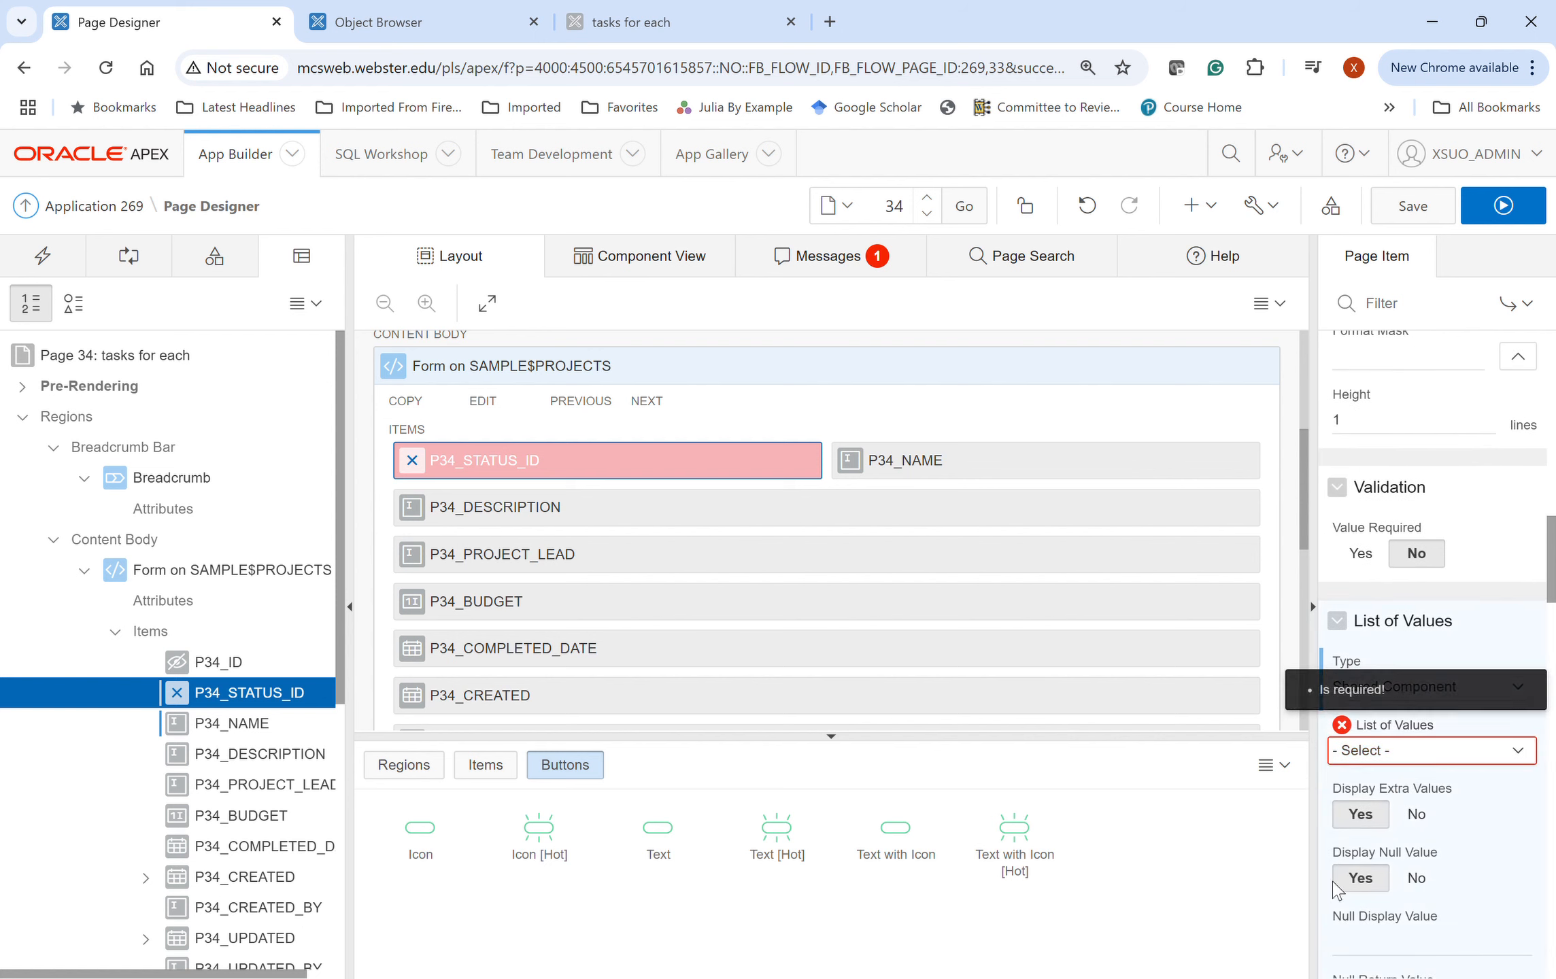
pyautogui.click(1369, 826)
pyautogui.click(1413, 813)
pyautogui.scroll(-4, 1472, 806)
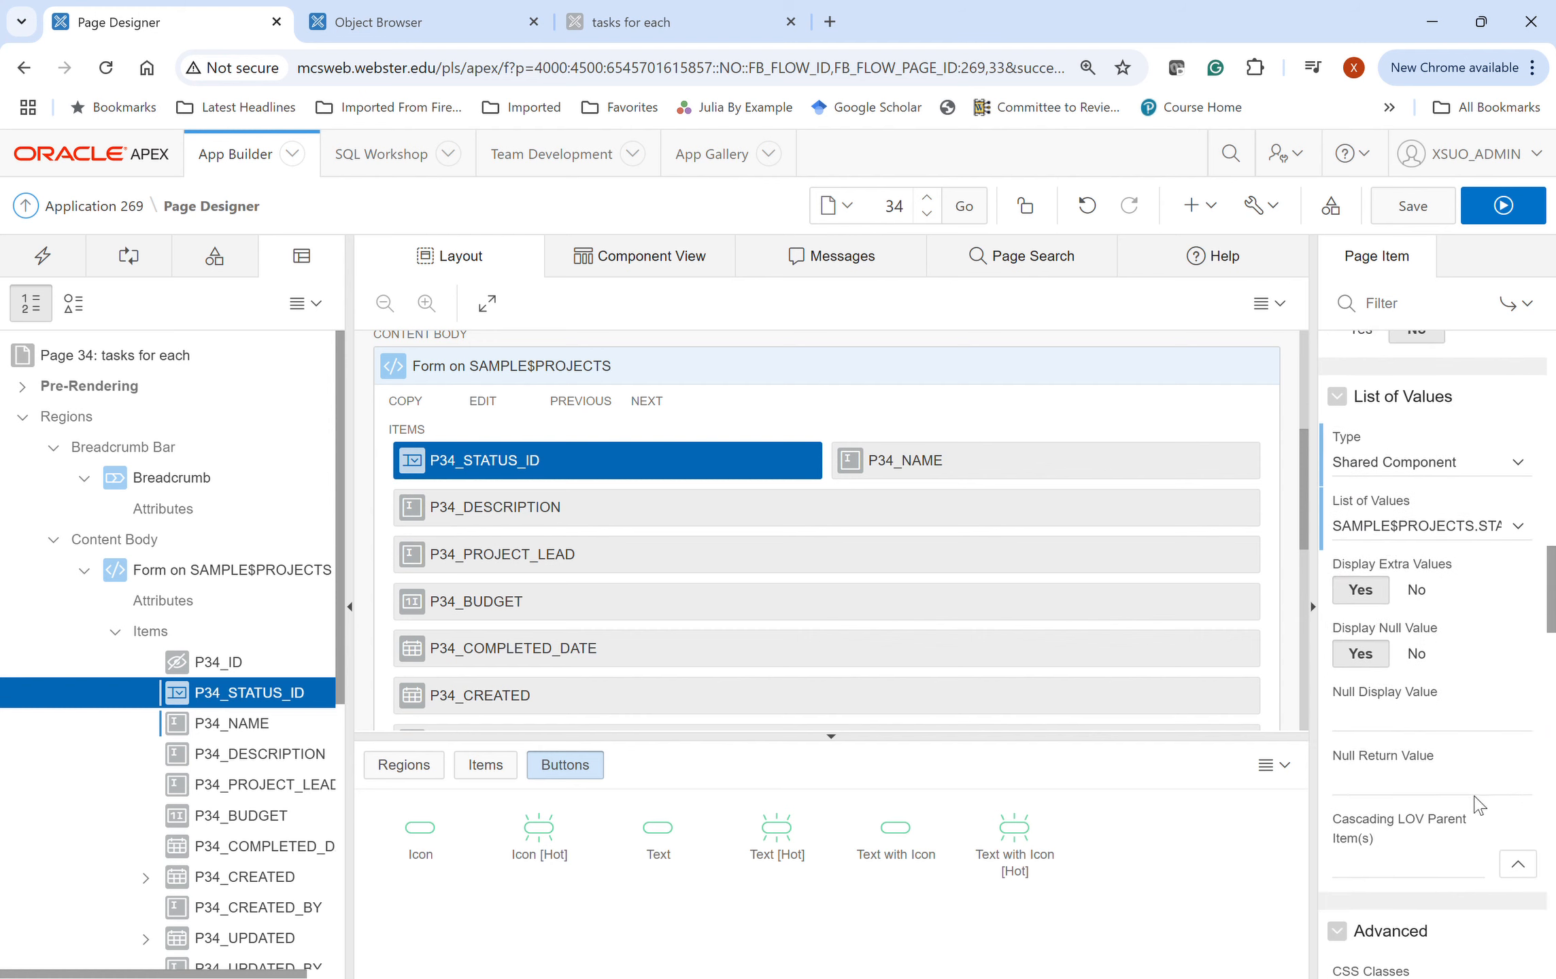
pyautogui.scroll(-4, 1475, 614)
pyautogui.scroll(-15, 1472, 614)
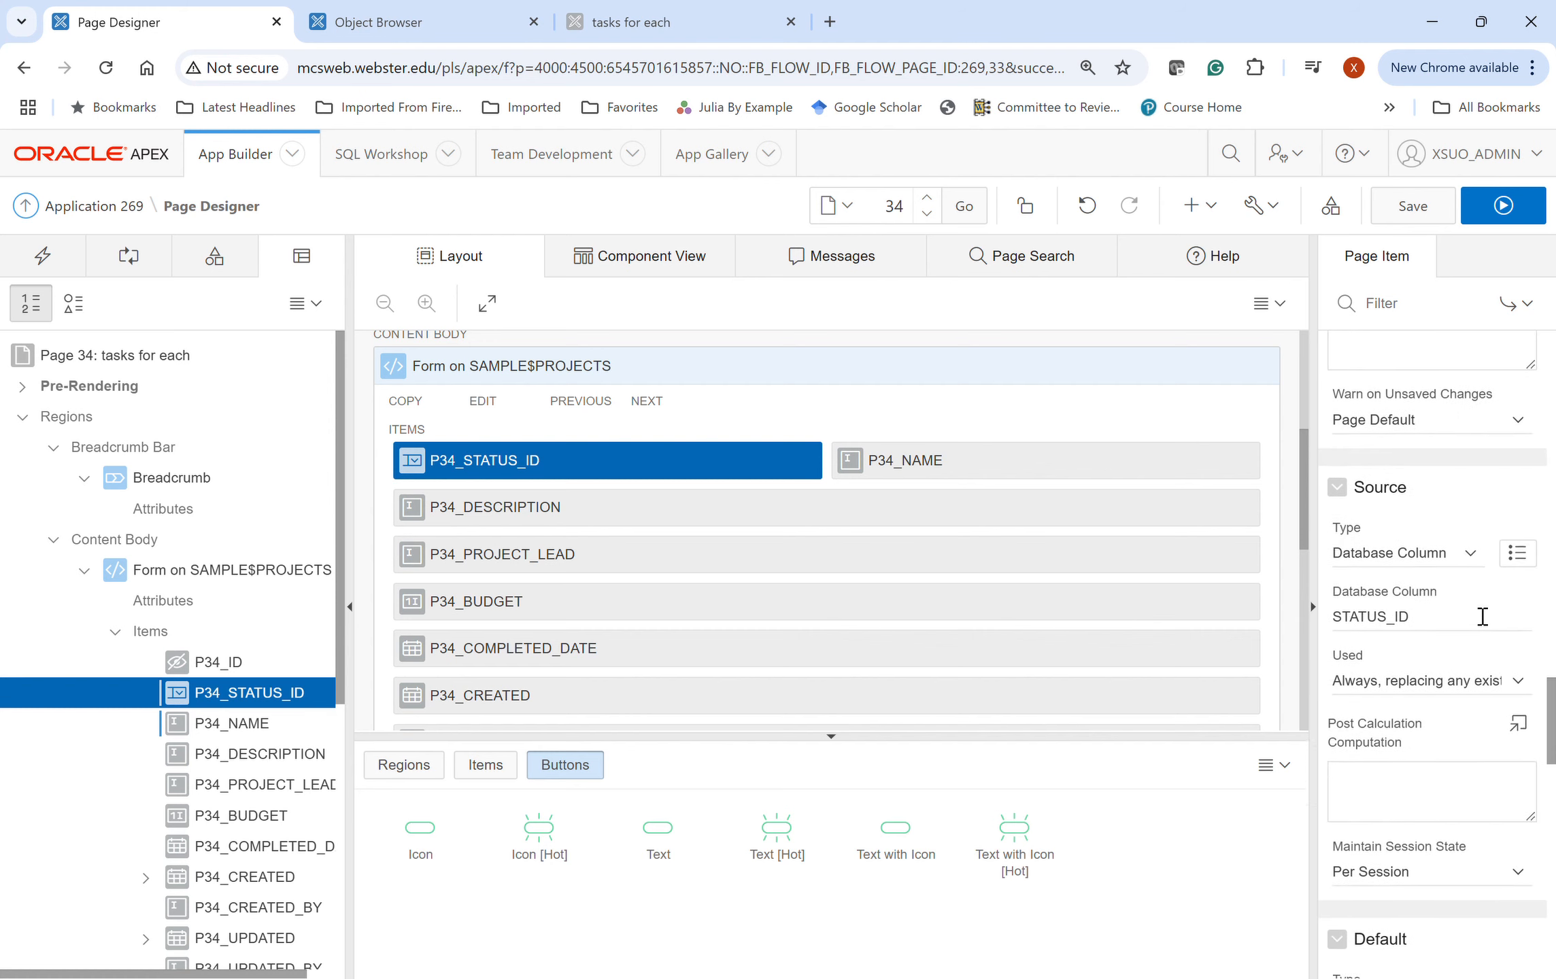
pyautogui.scroll(-1, 1472, 614)
pyautogui.click(1413, 206)
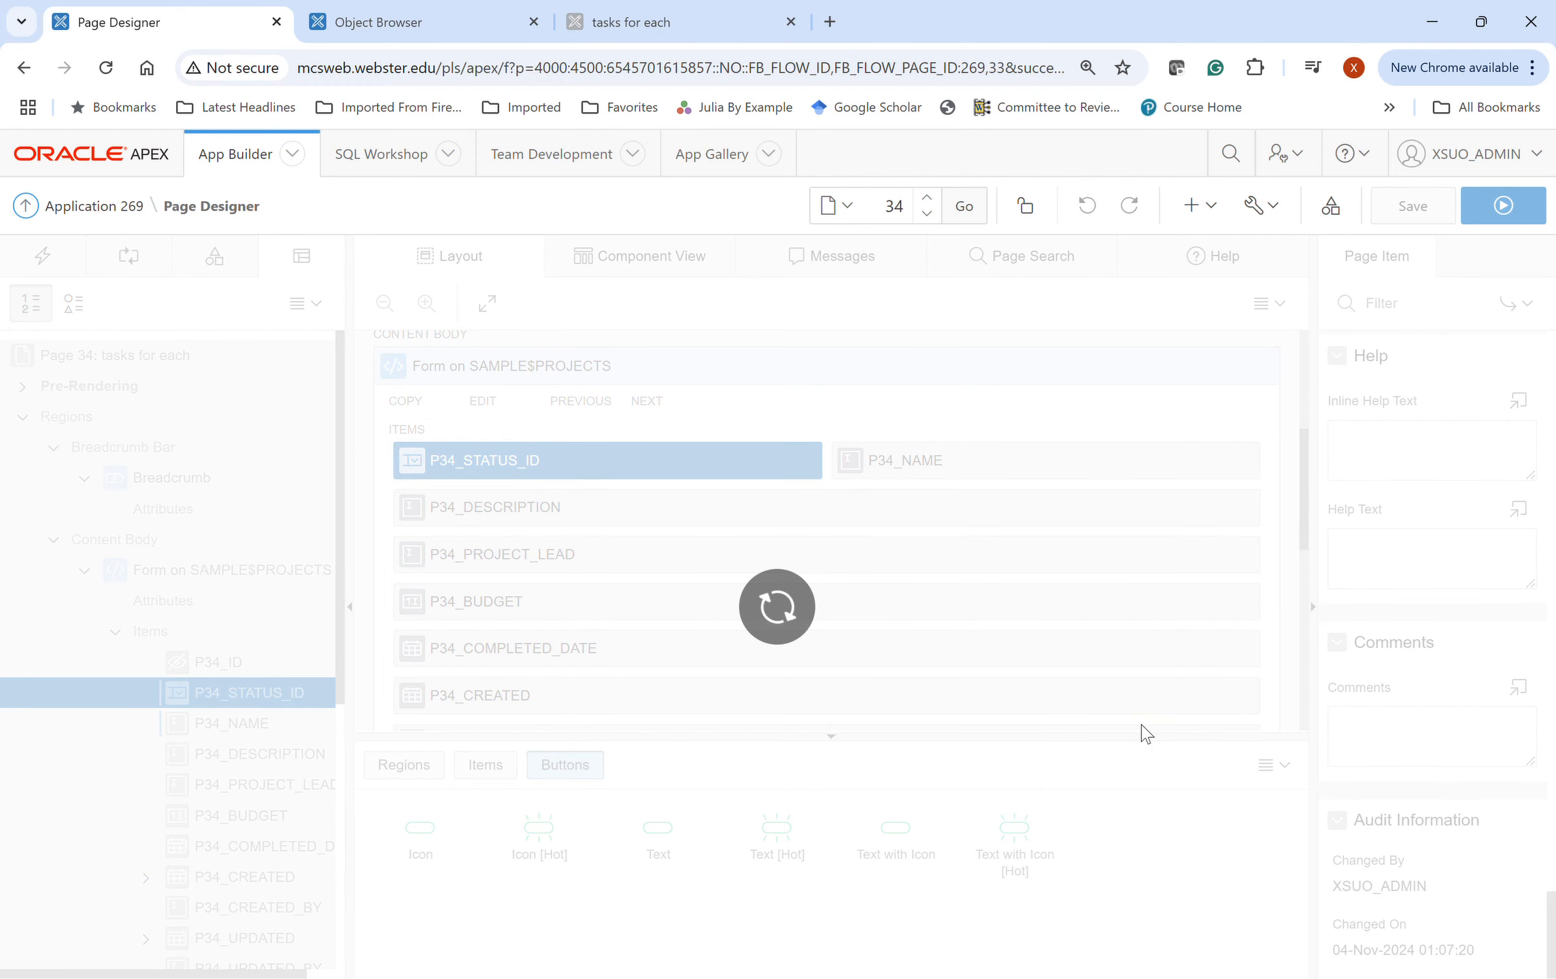
# - Run page 34 and check the Status Id dropdown beside Name and the task grid
pyautogui.click(1499, 207)
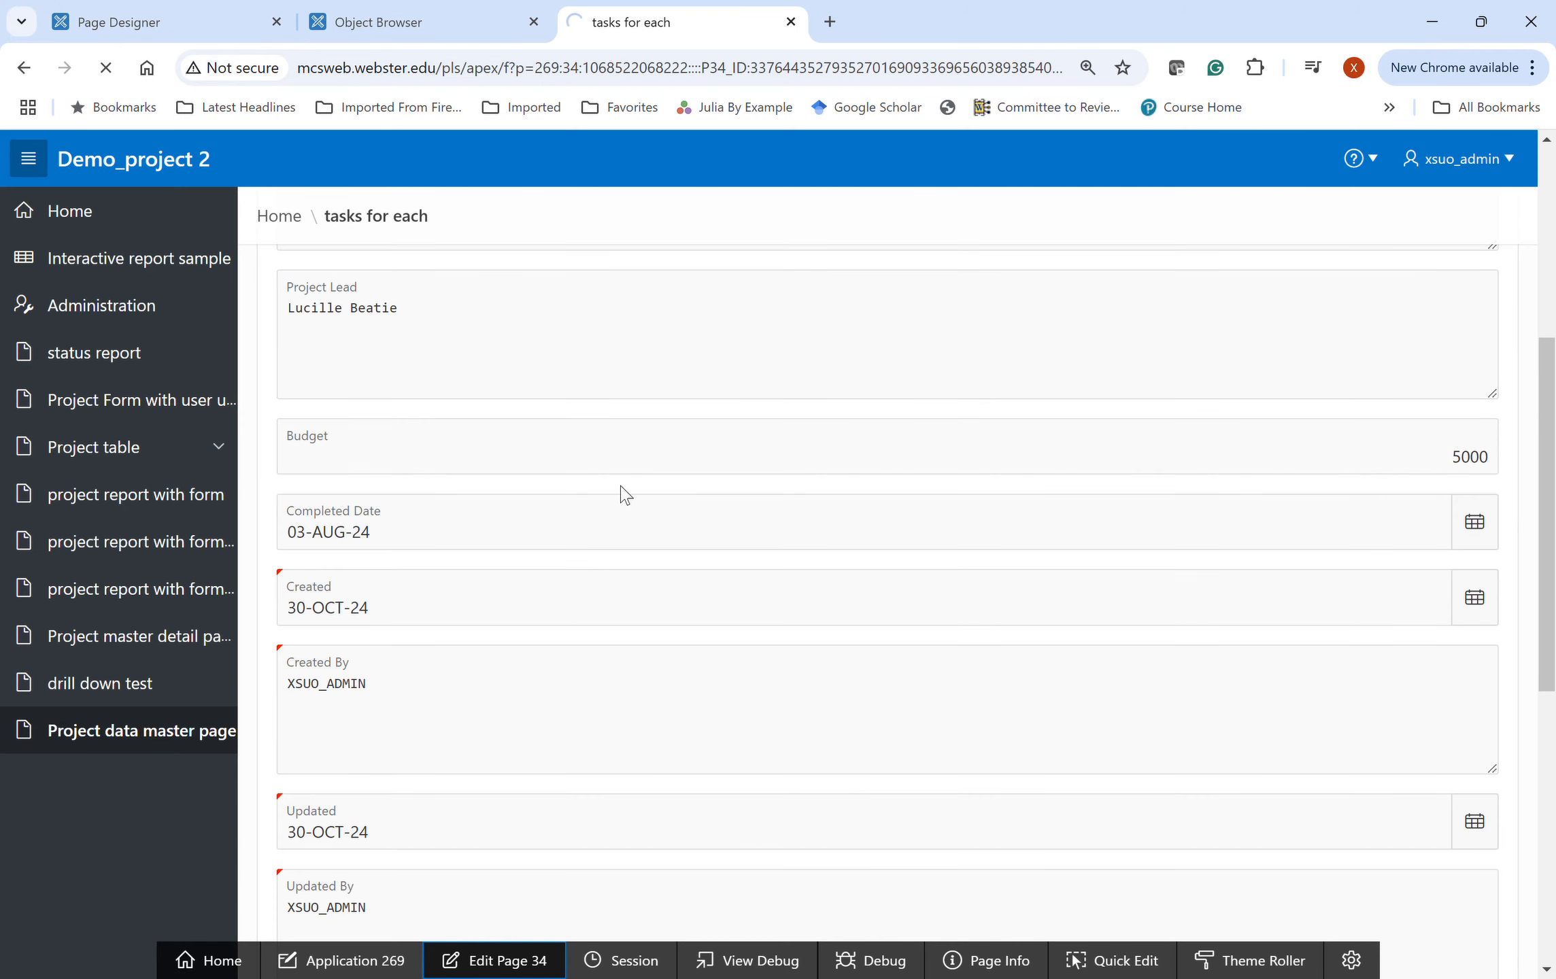
pyautogui.scroll(-12, 484, 507)
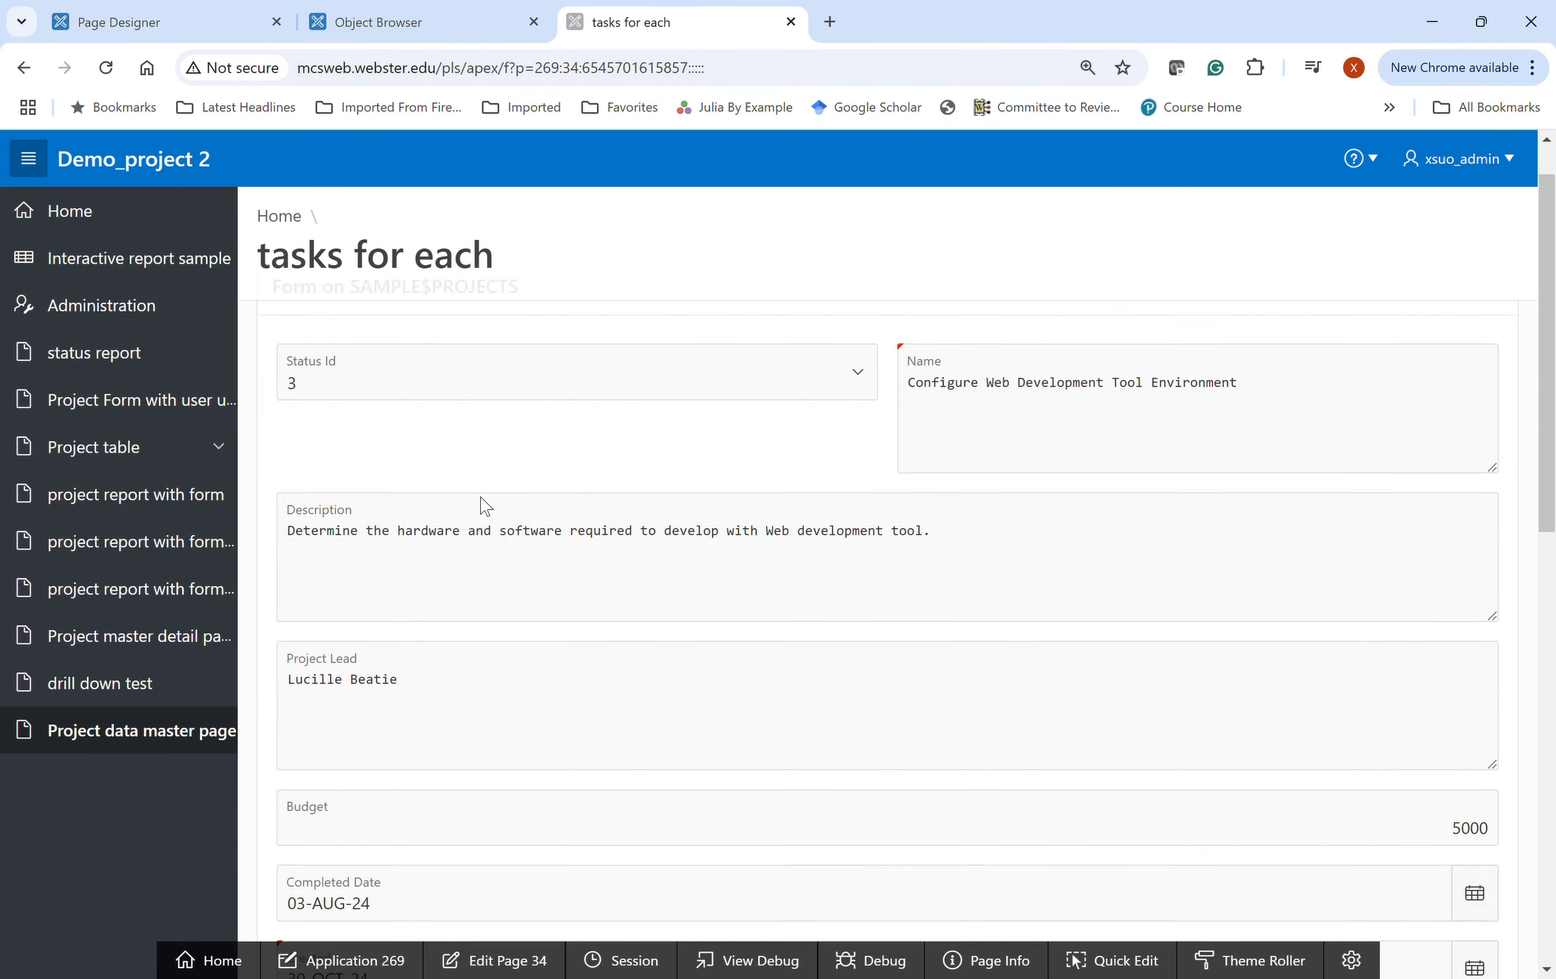
pyautogui.scroll(-3, 484, 507)
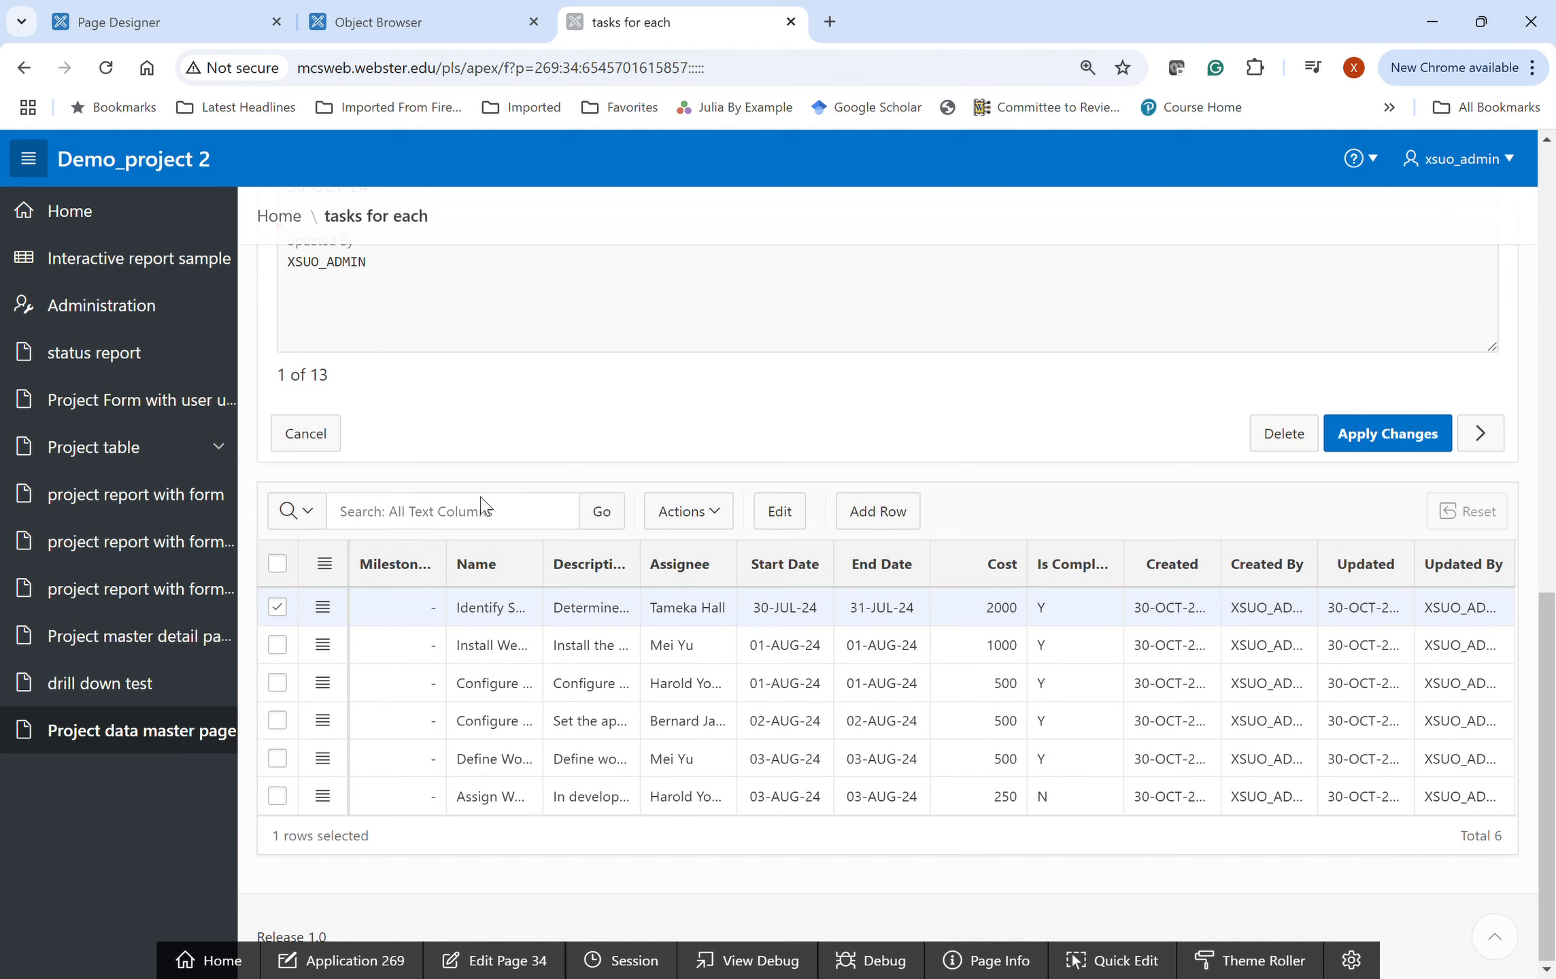
pyautogui.scroll(6, 479, 507)
pyautogui.click(1074, 654)
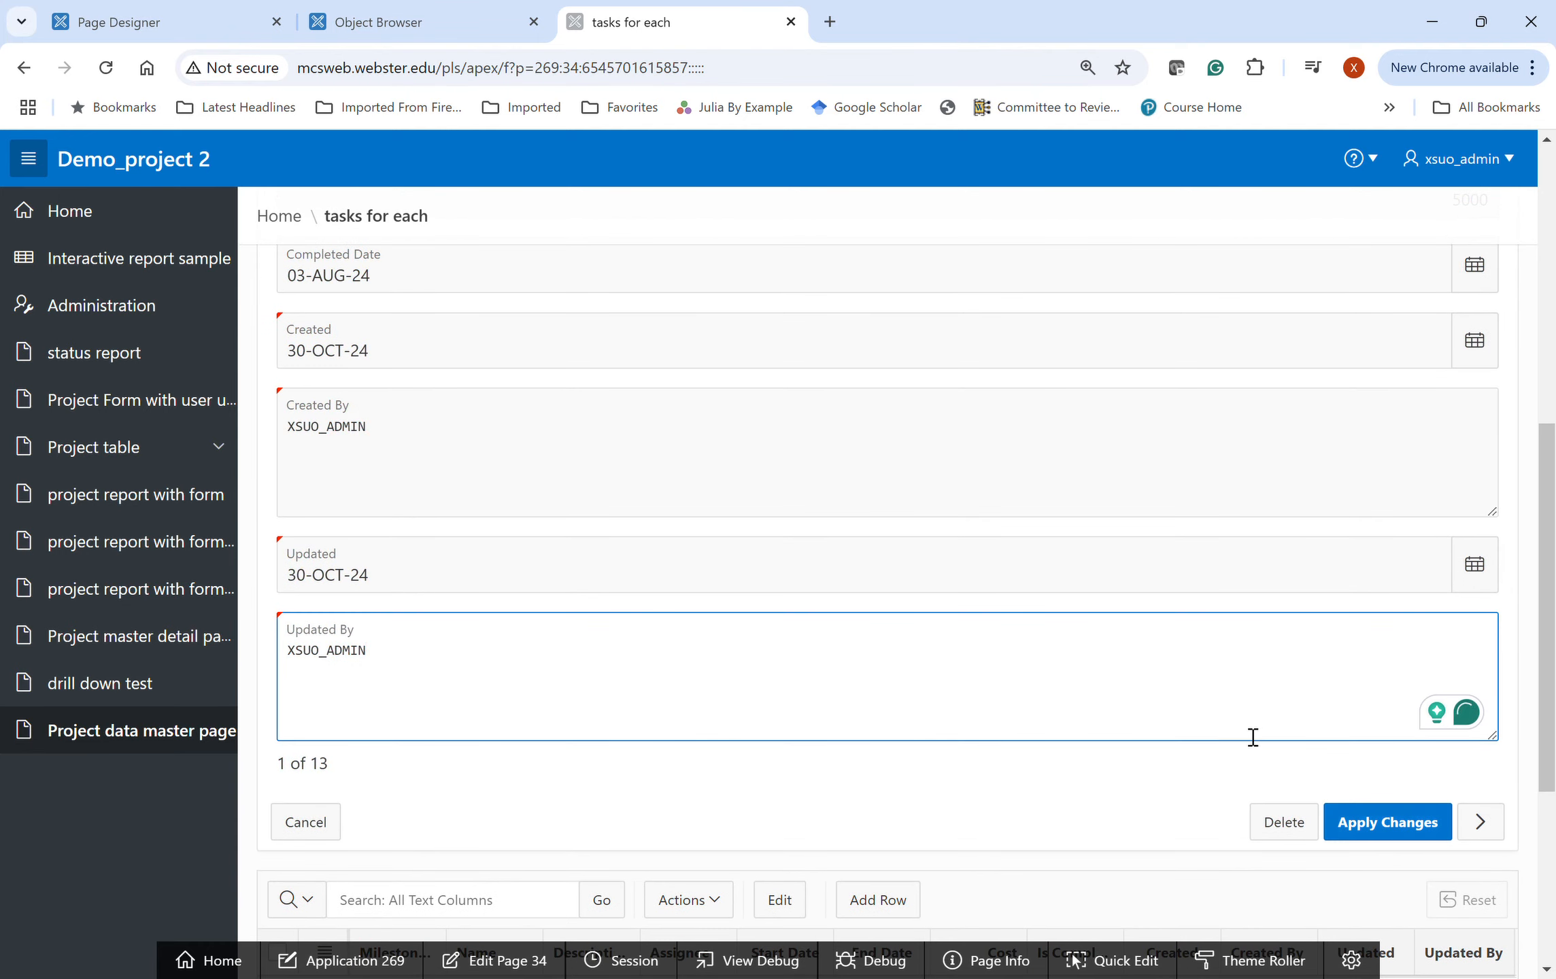
pyautogui.scroll(8, 1253, 737)
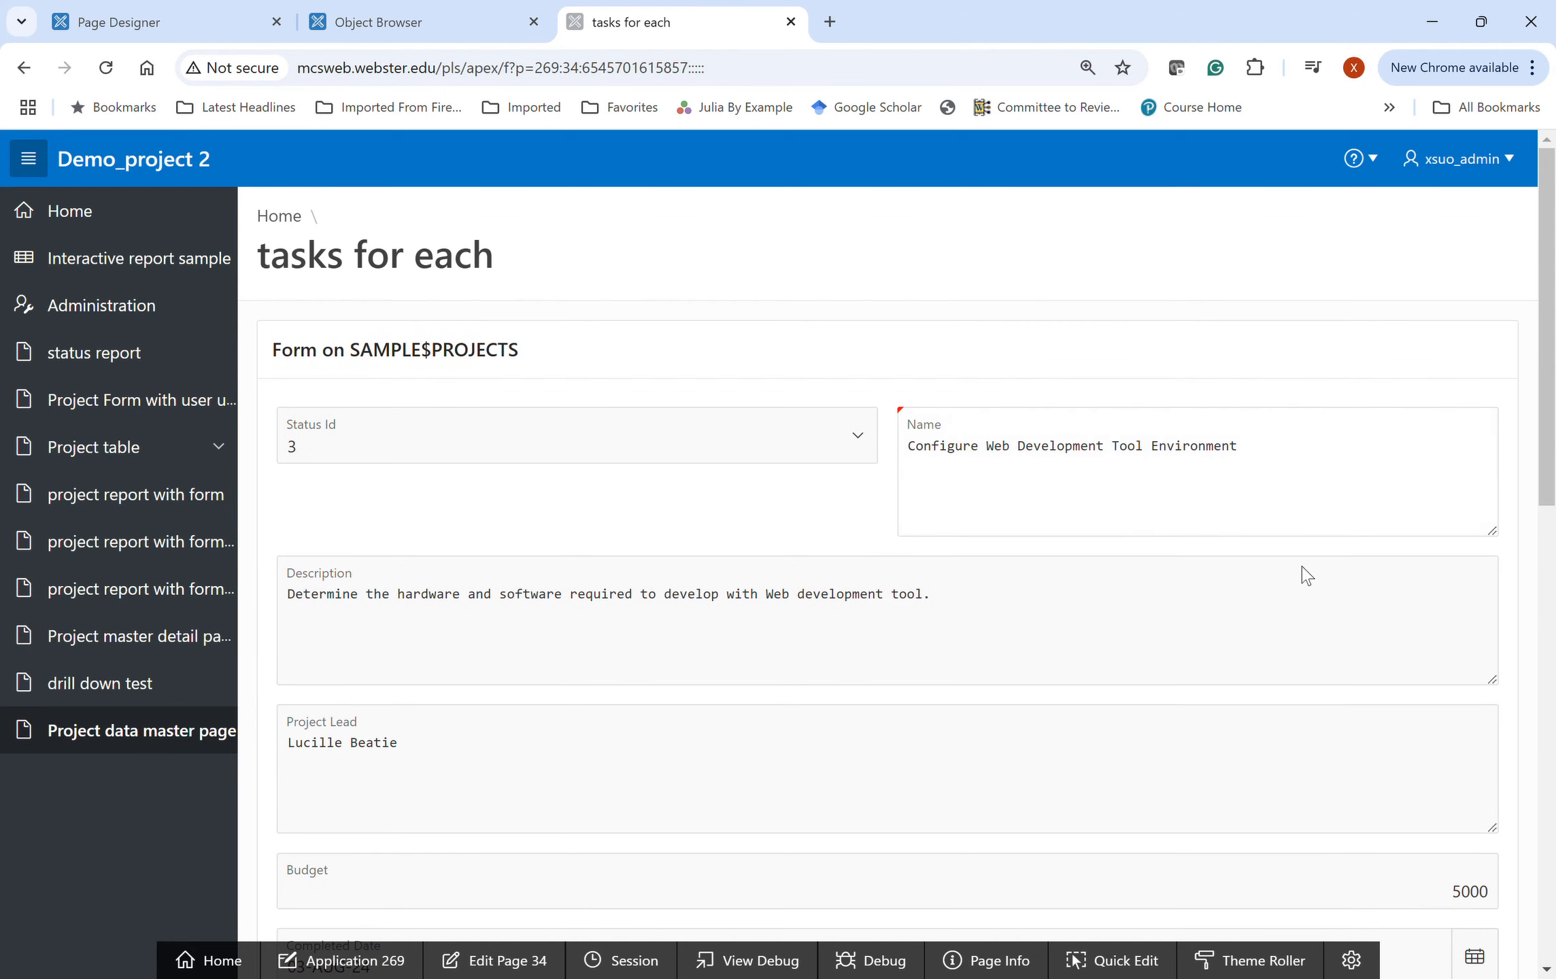